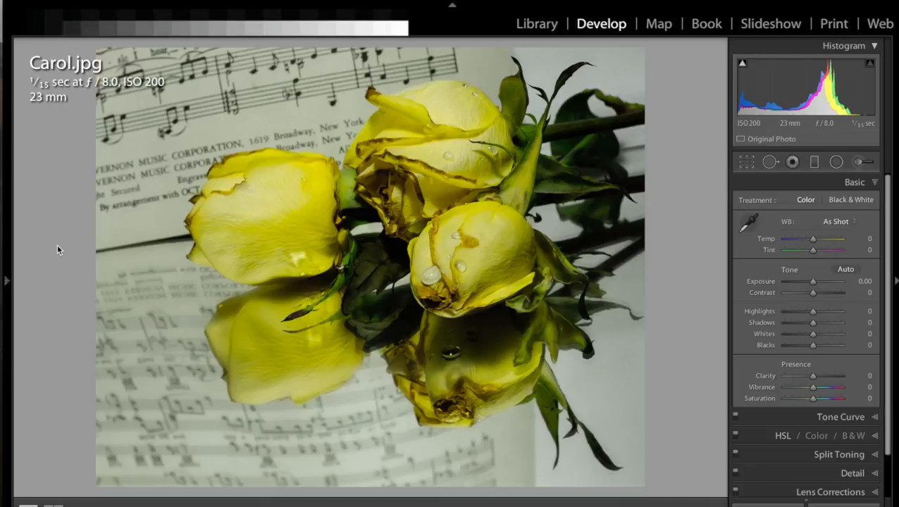
- Examine the yellow roses, petals and water drops in Carol.jpg at close magnification, and return to the full view
click(324, 265)
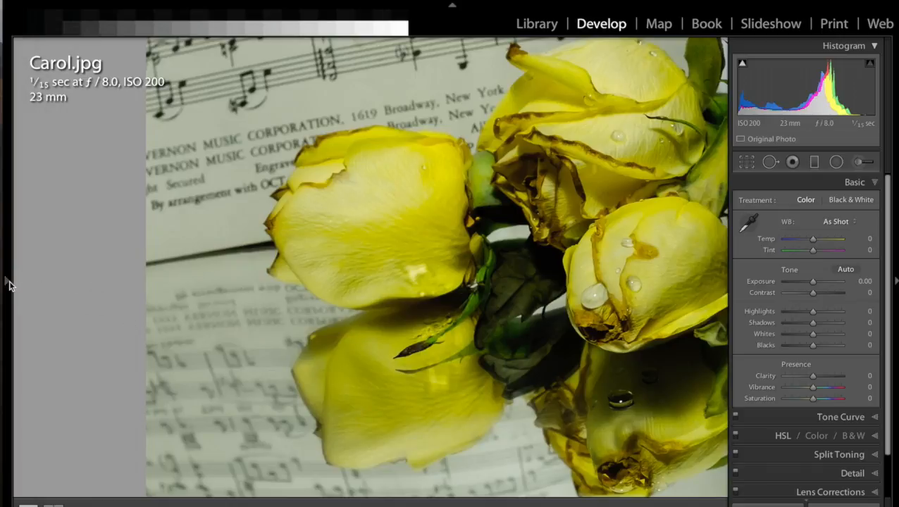
mouse_move(9, 284)
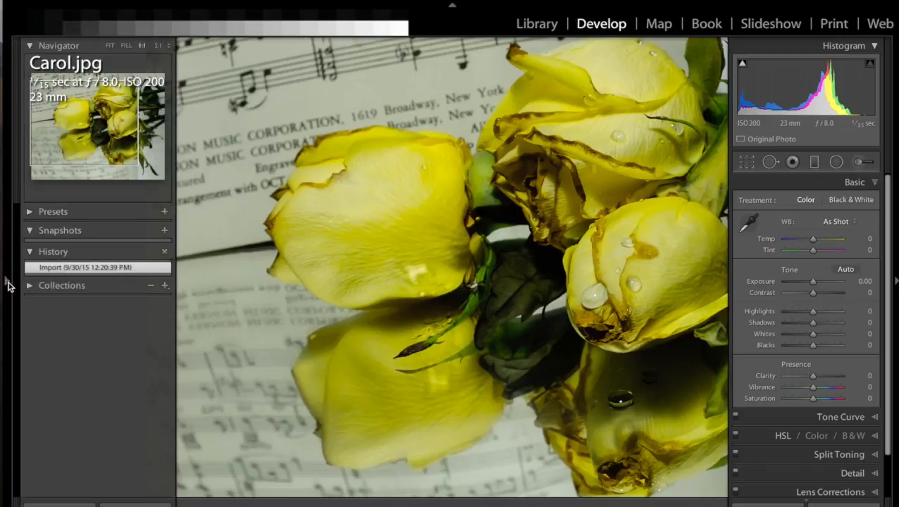
click(159, 46)
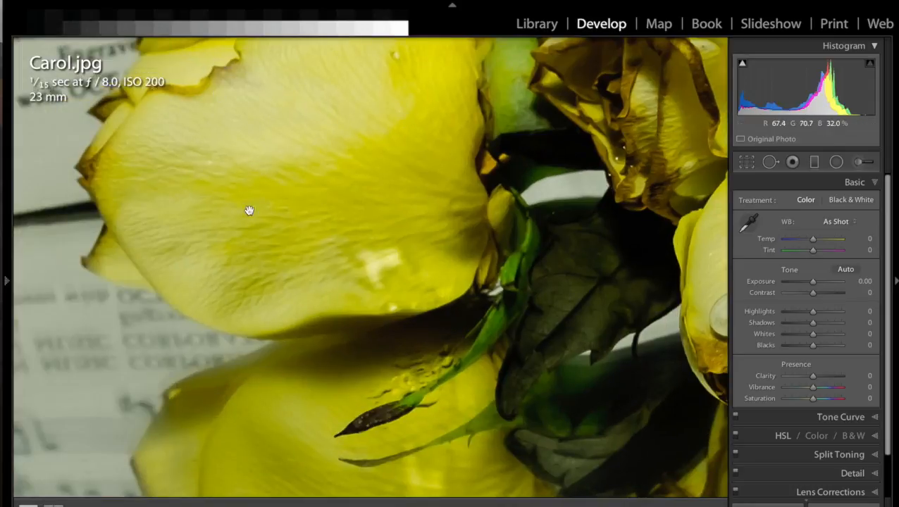
scroll(272, 233, up, 3)
scroll(271, 233, right, 5)
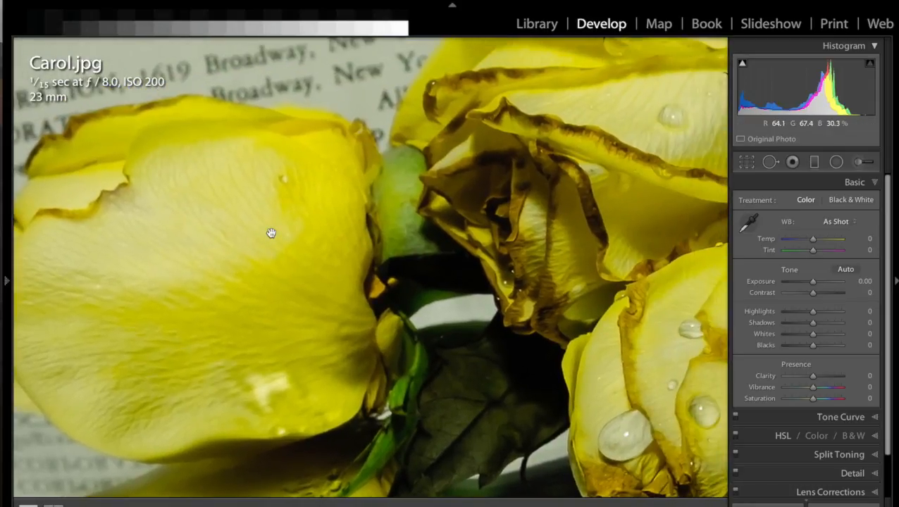
scroll(271, 233, right, 2)
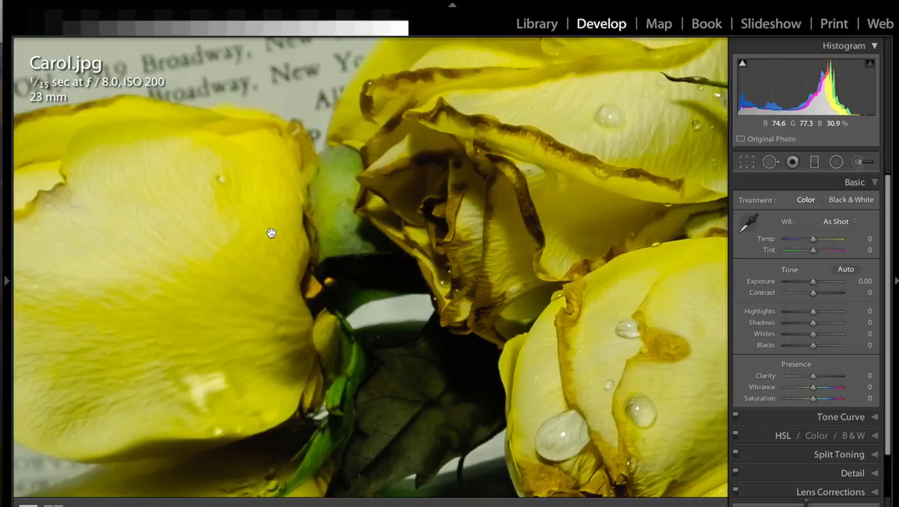
scroll(272, 233, up, 3)
scroll(271, 233, right, 2)
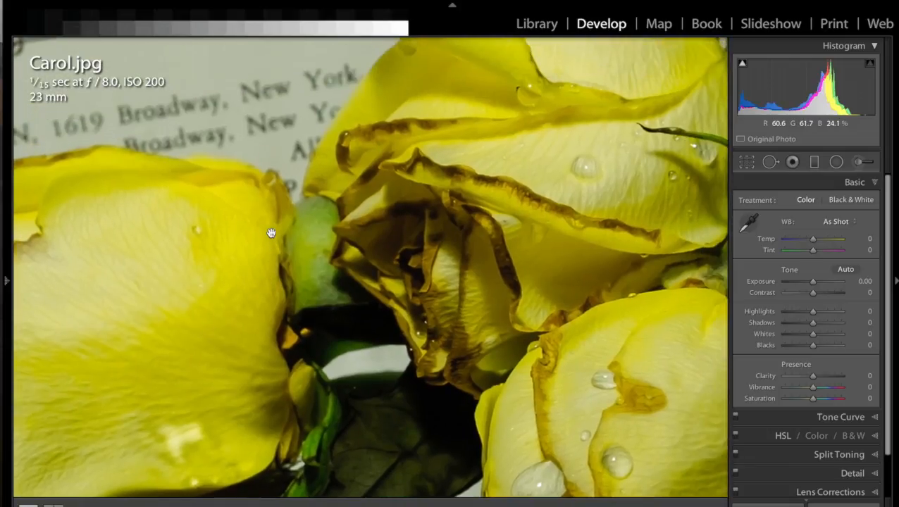
scroll(271, 233, right, 3)
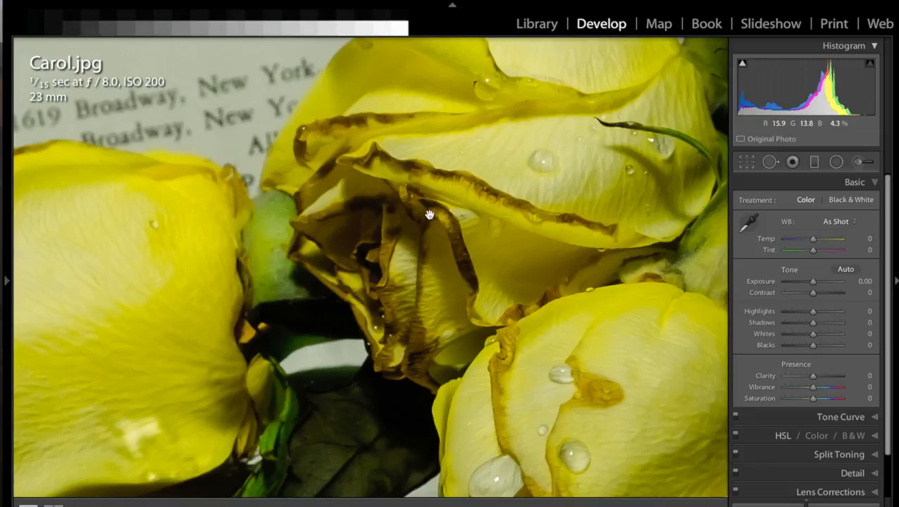
scroll(429, 214, down, 10)
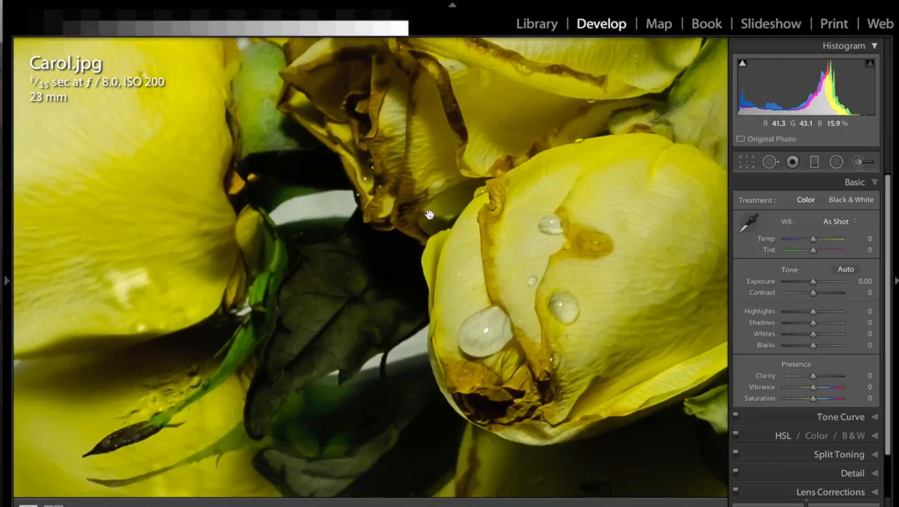
click(417, 177)
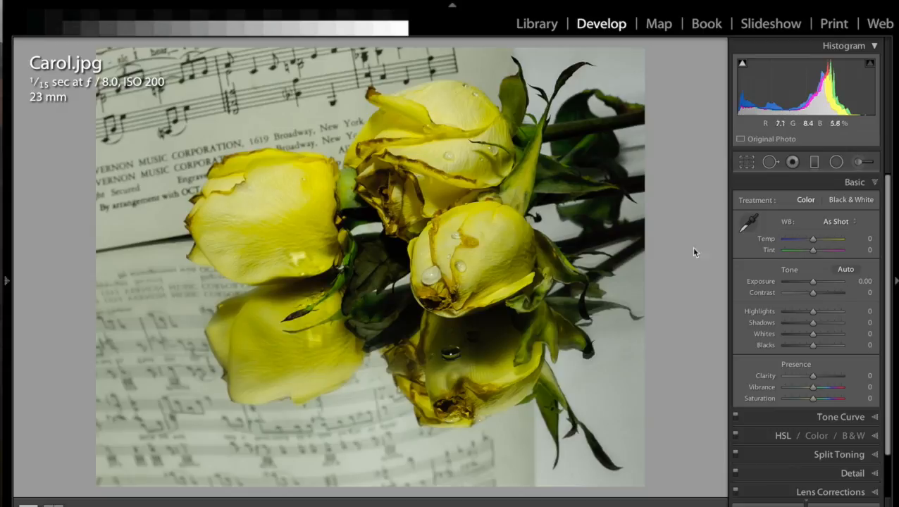
- Correct the white balance by sampling the pale grey background below the lower rose's leaves
click(748, 222)
click(620, 375)
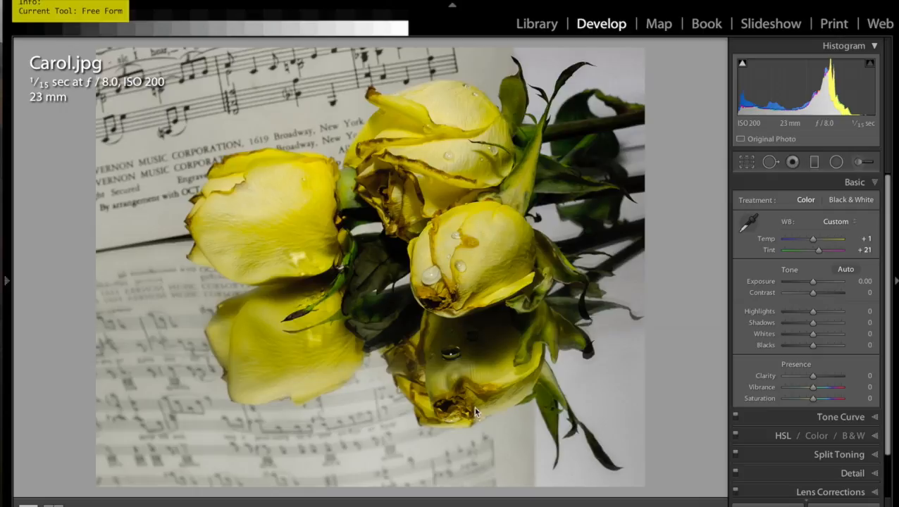
- Mark the diagonal through the stems and roses and the music staff with temporary red lines, and clear the markings
drag(617, 187, 283, 259)
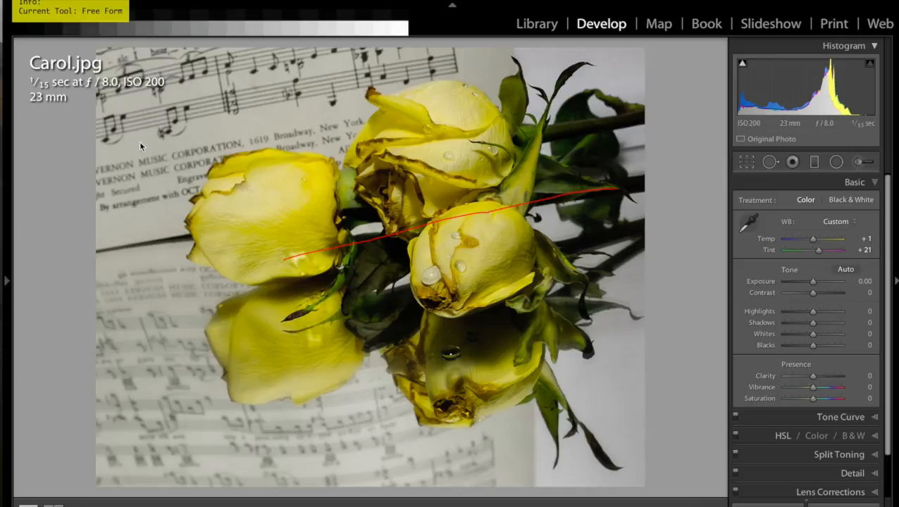
drag(136, 118, 324, 91)
key(Delete)
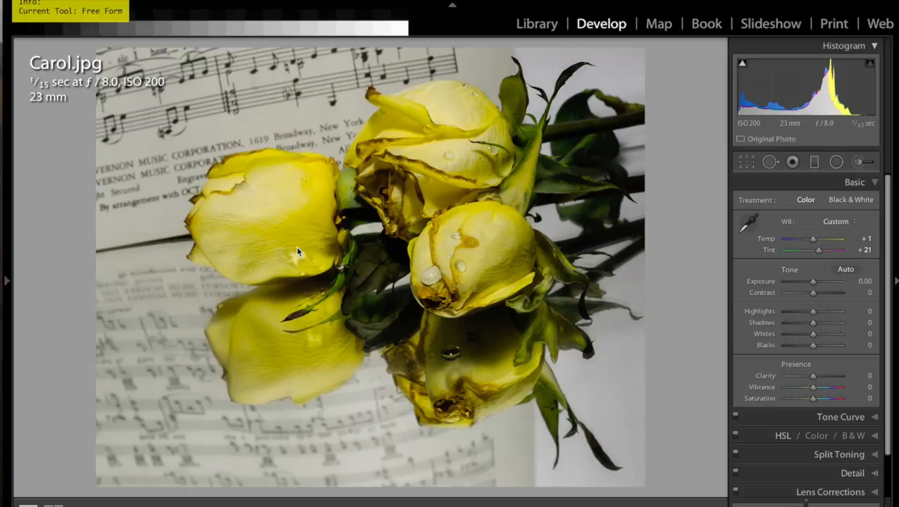
- Circle the bright spots on the left rose and its reflection and the reflected water drop with temporary red ovals, and clear them
key(alt+o)
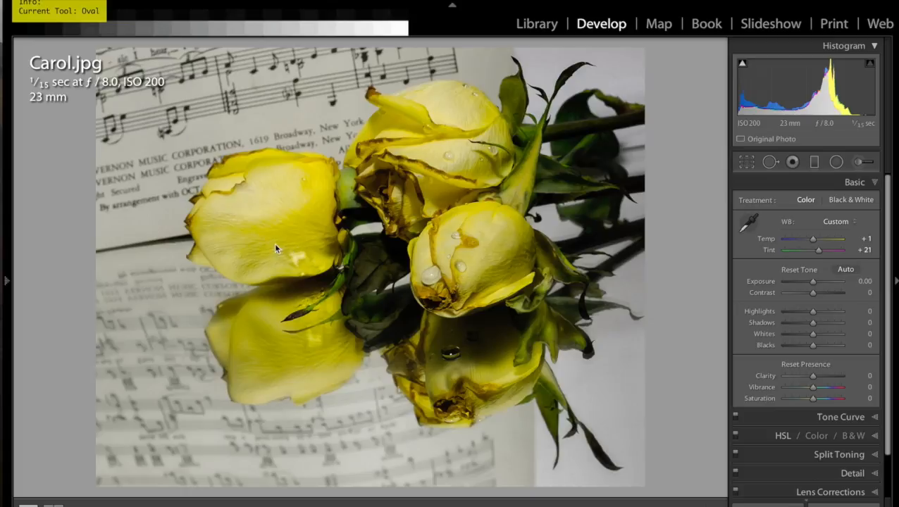
drag(274, 244, 327, 283)
key(alt+o)
drag(290, 297, 335, 314)
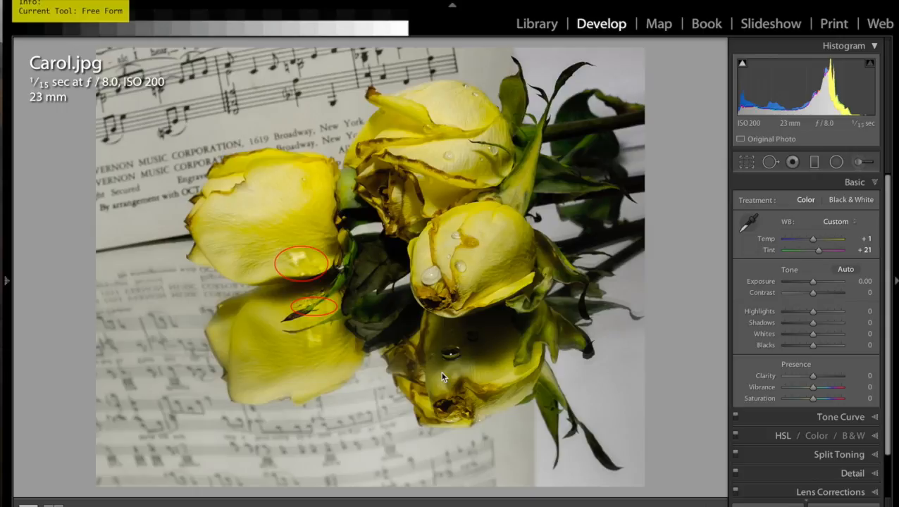
key(alt)
drag(435, 366, 486, 394)
drag(479, 351, 455, 351)
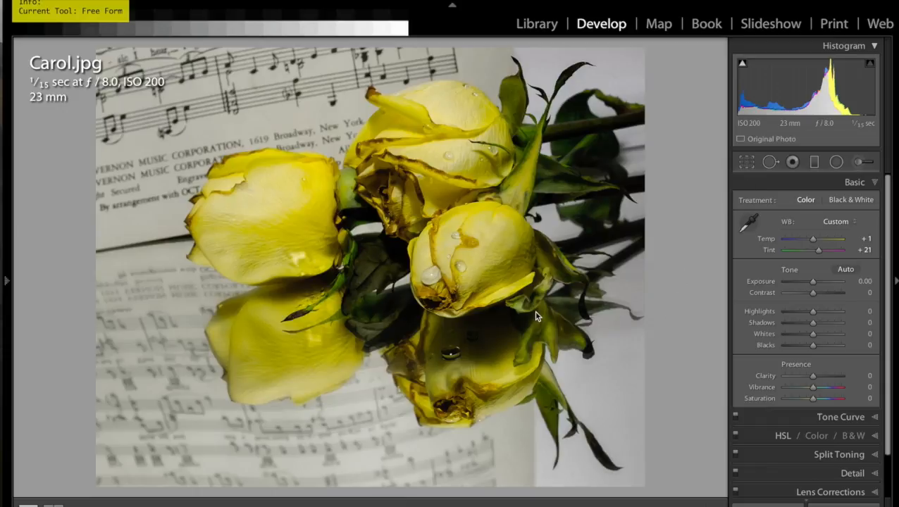
key(alt)
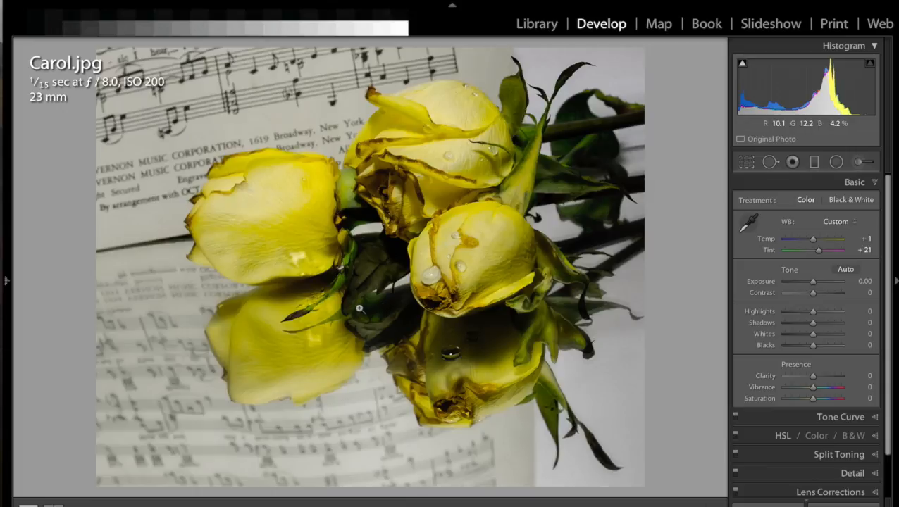
- Examine the left rose's reflection and the leaf tips over it up close, and return to the full view
click(297, 326)
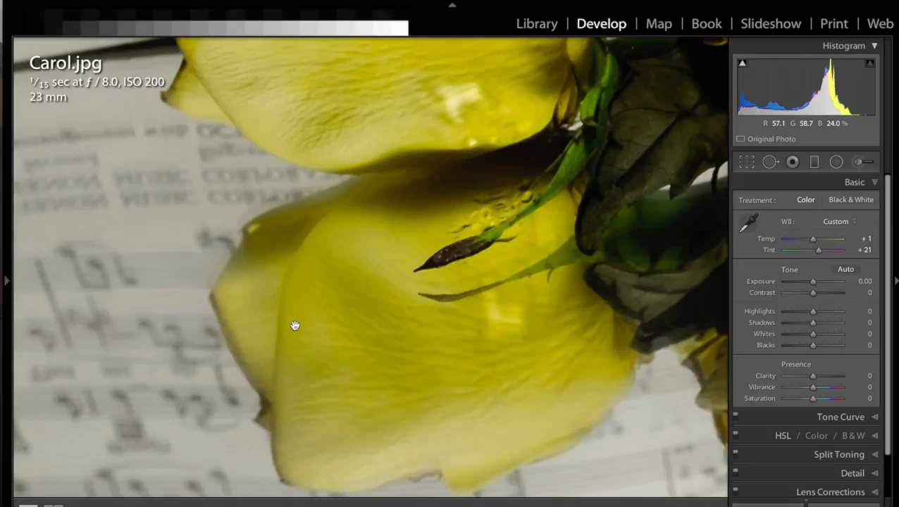
key(alt)
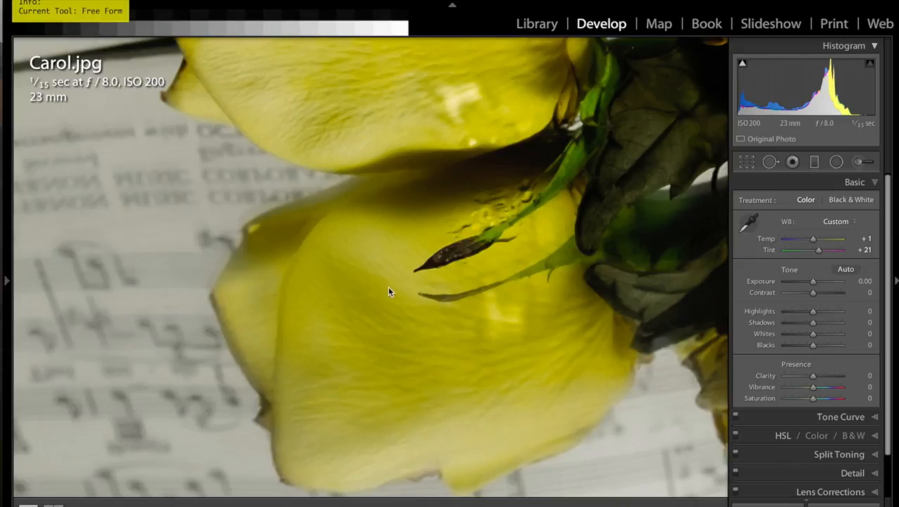
drag(442, 280, 444, 284)
key(super+z)
key(super+z)
key(alt)
key(ctrl+alt+d)
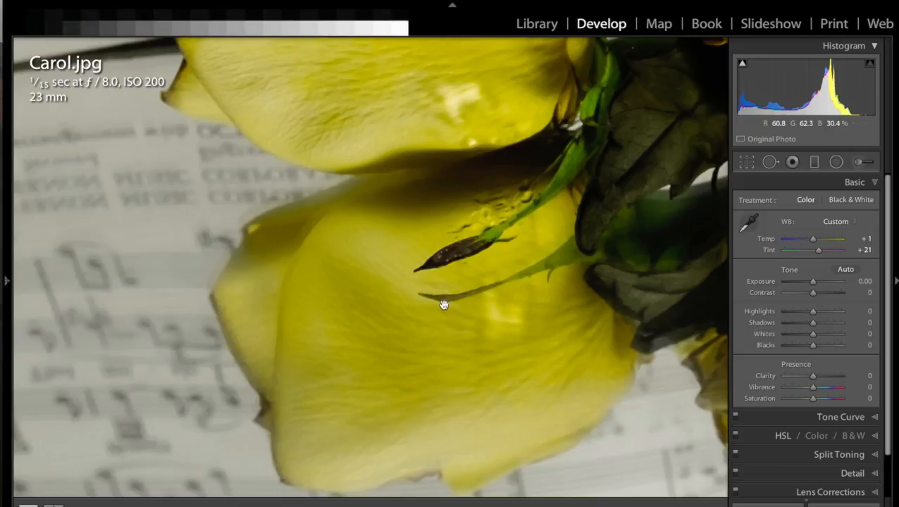
click(437, 304)
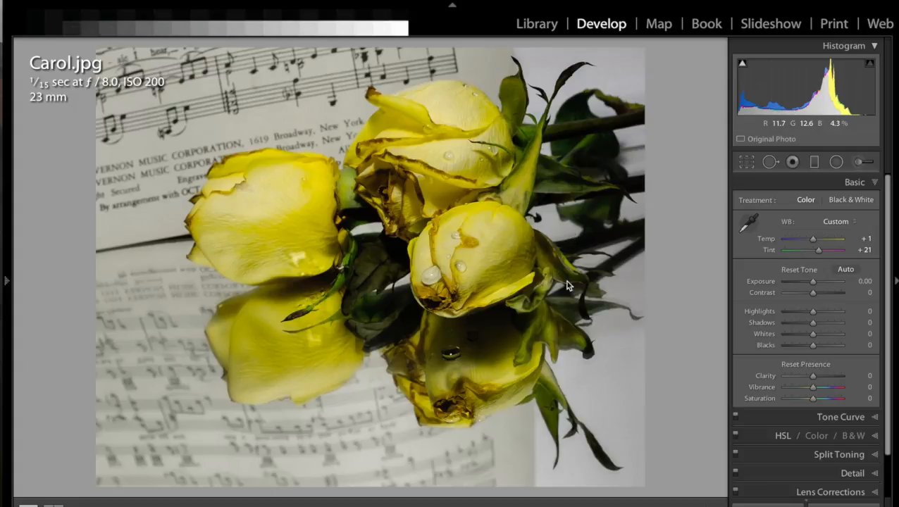
- Circle the dark stems and leaf shadow near the photo's right edge with temporary red ovals, and clear them
key(ctrl+alt+d)
key(o)
drag(549, 227, 635, 258)
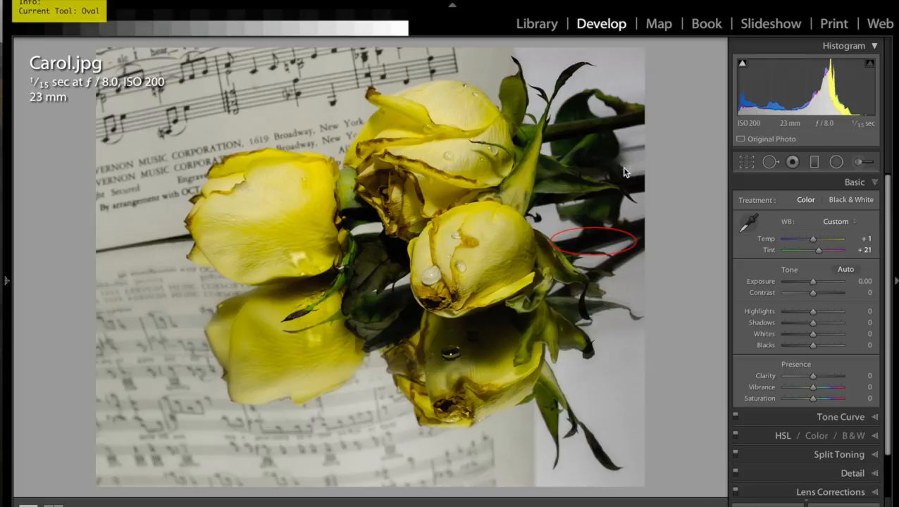
drag(651, 182, 653, 184)
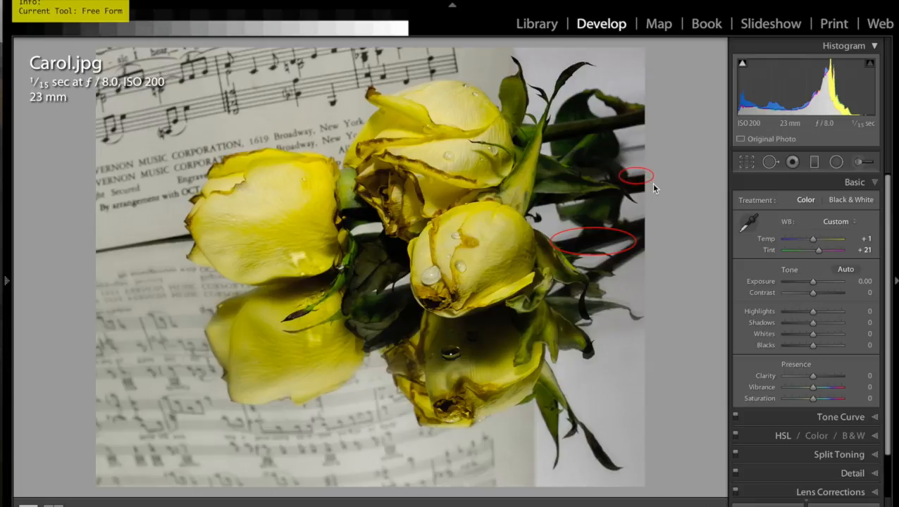
key(alt)
drag(596, 288, 655, 329)
key(Escape)
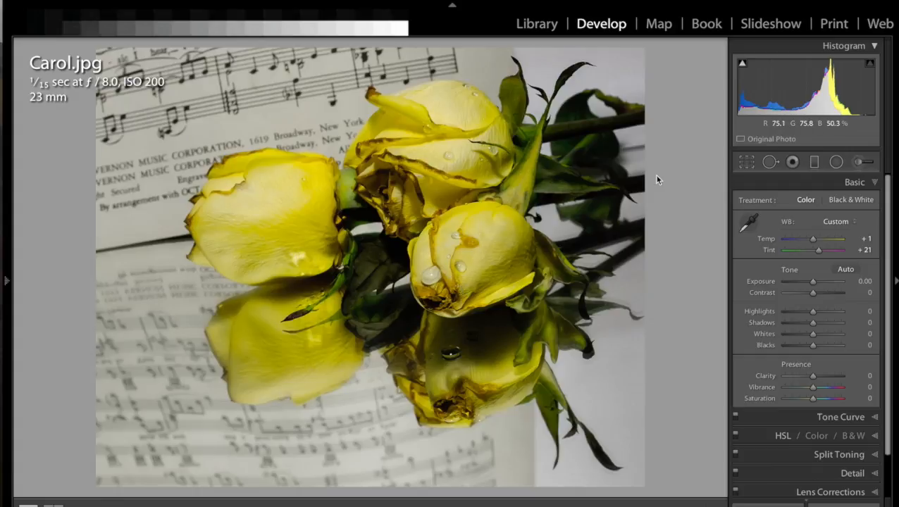
- Heal the bright reflection on the lower part of the left rose's petal with the Spot Removal brush
click(771, 163)
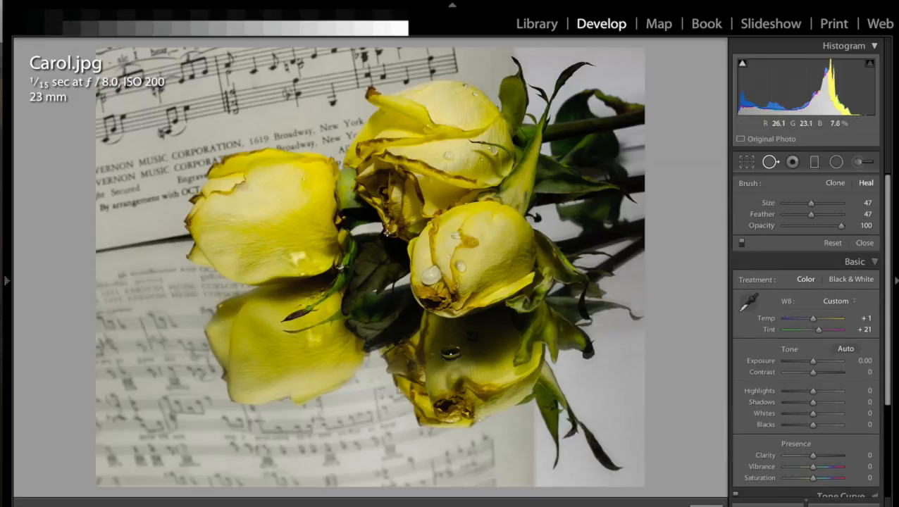
mouse_move(275, 246)
mouse_down()
mouse_move(311, 265)
mouse_move(297, 252)
mouse_move(296, 270)
mouse_move(295, 259)
mouse_up()
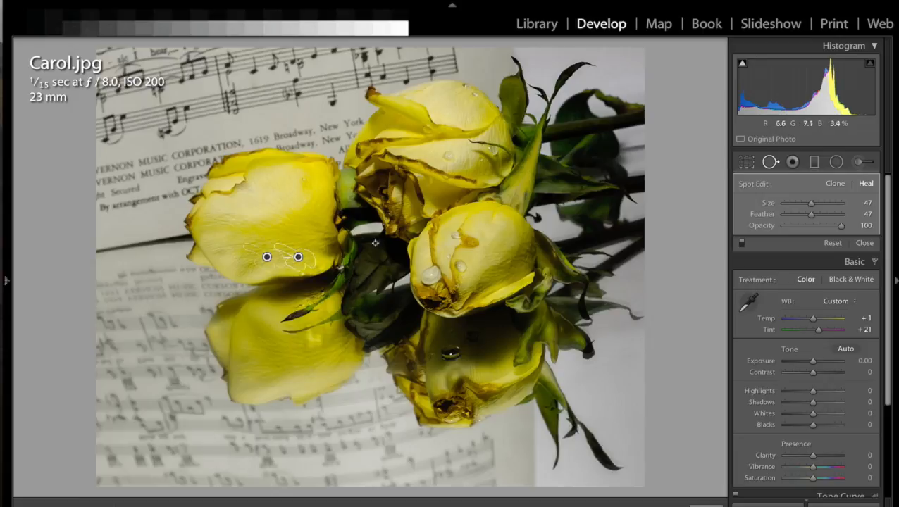
click(770, 162)
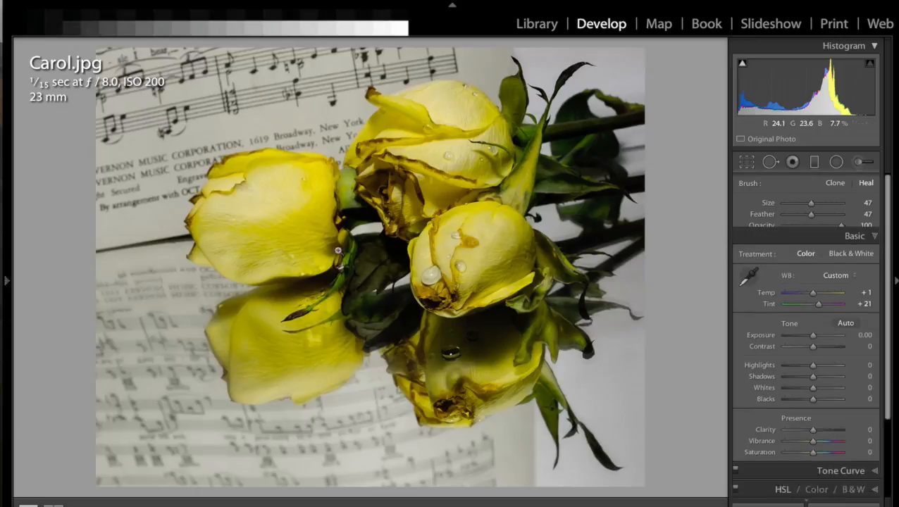
- Heal the small bright spots along the left rose's lower edge, and move the source area slightly up onto clean petal
click(312, 267)
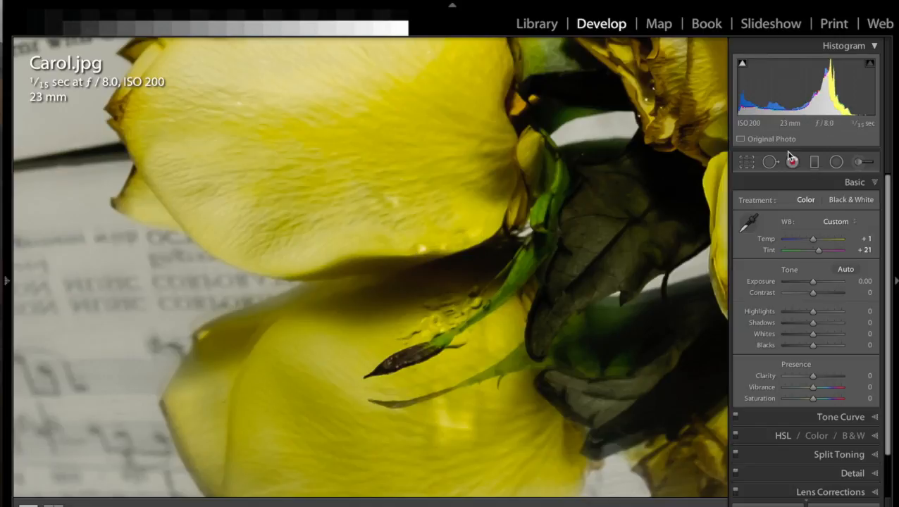
click(770, 162)
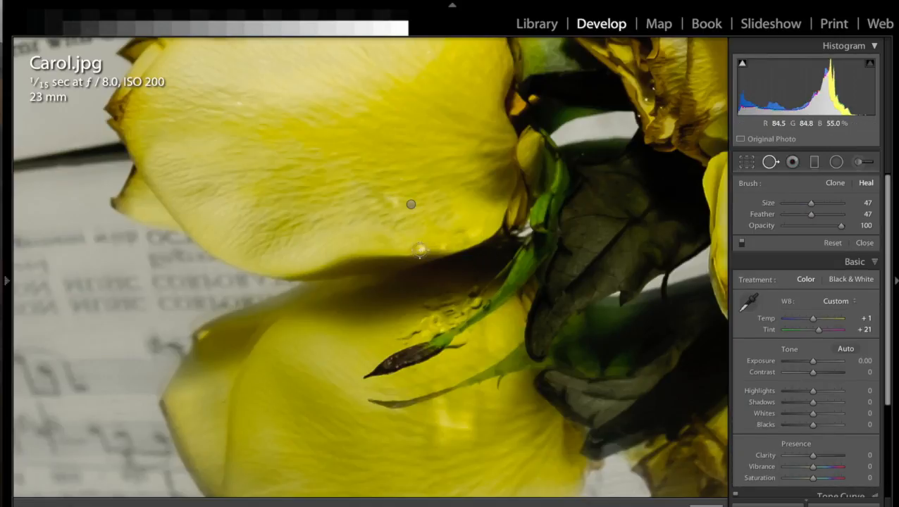
drag(418, 249, 446, 247)
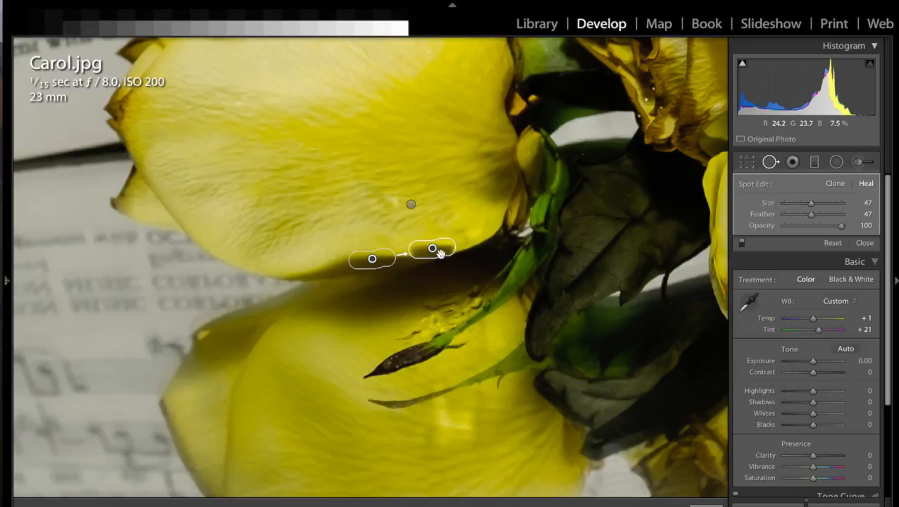
mouse_move(446, 251)
mouse_down()
mouse_move(432, 260)
mouse_move(445, 251)
mouse_up()
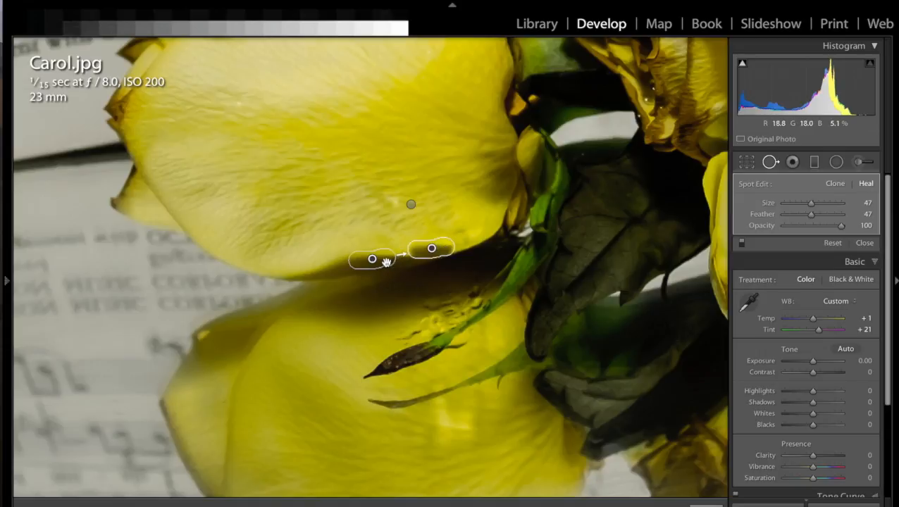
drag(389, 262, 389, 252)
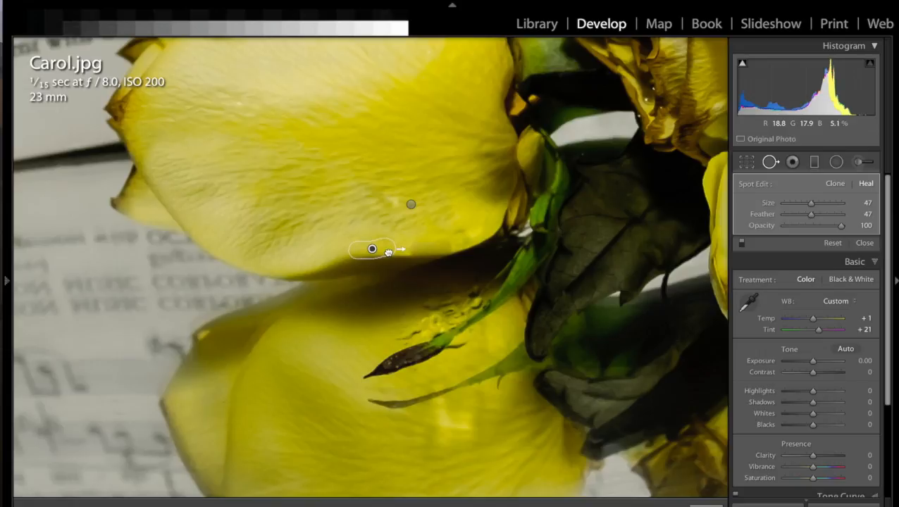
drag(389, 252, 388, 252)
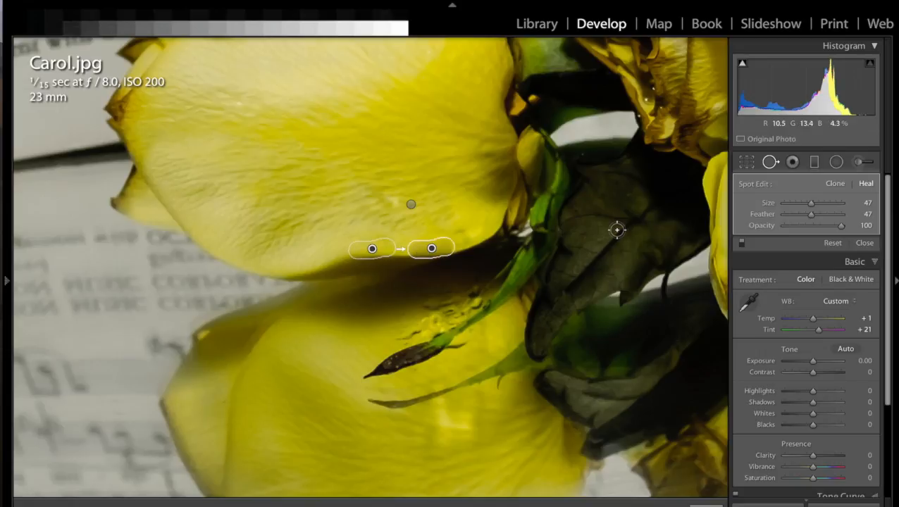
- Change the lower-edge spot correction from Heal to Clone, and check the petal with the Spot Removal markers hidden
click(837, 184)
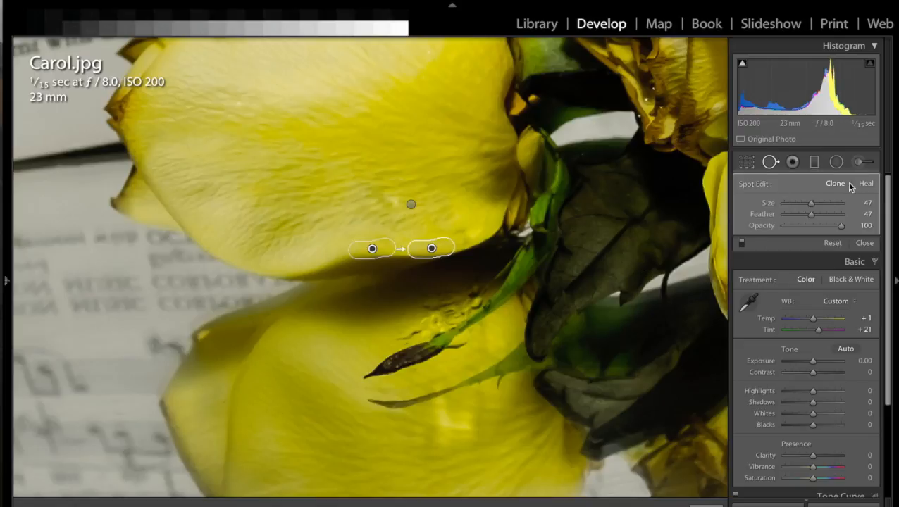
click(770, 162)
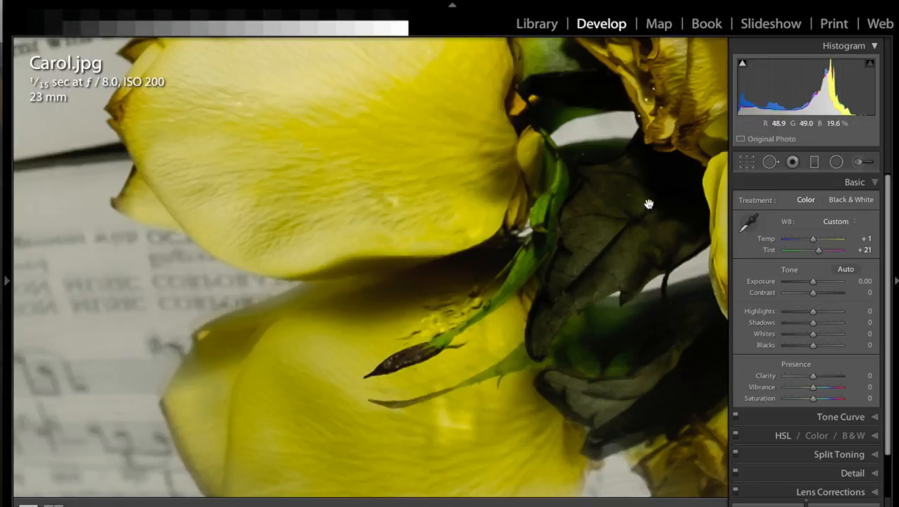
click(771, 162)
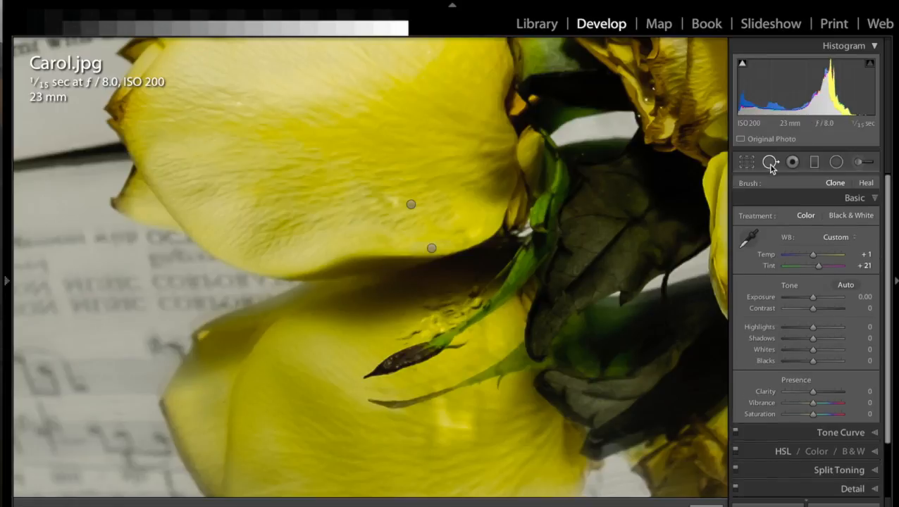
- Undo the stray clone spot below the left rose, close the Spot Removal tool, and return to the whole photo
click(438, 271)
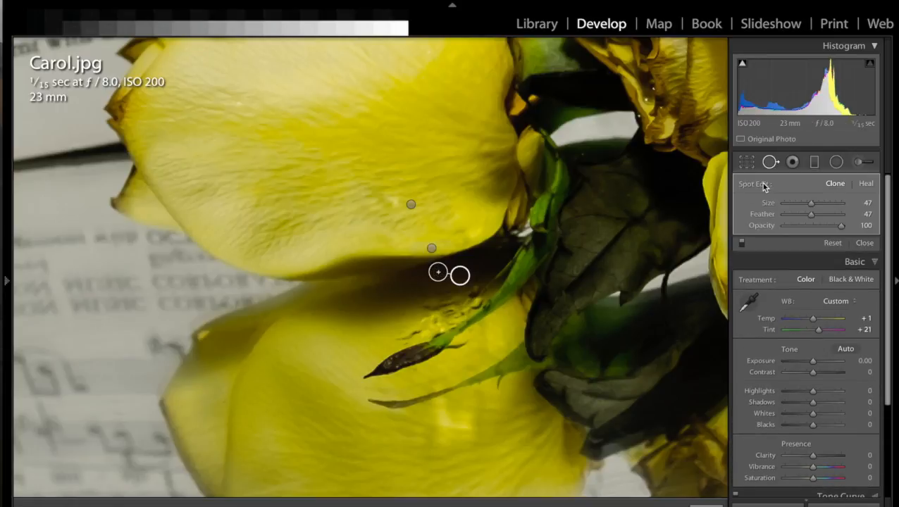
key(ctrl+z)
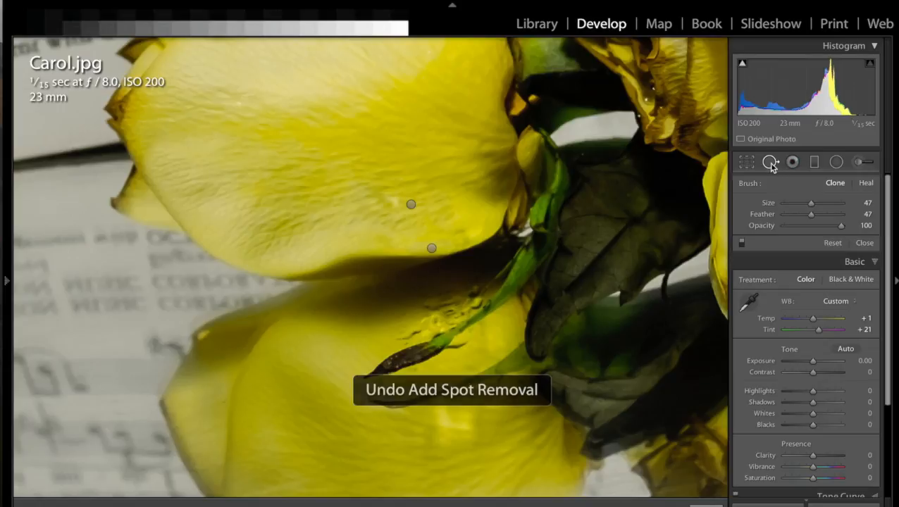
click(770, 162)
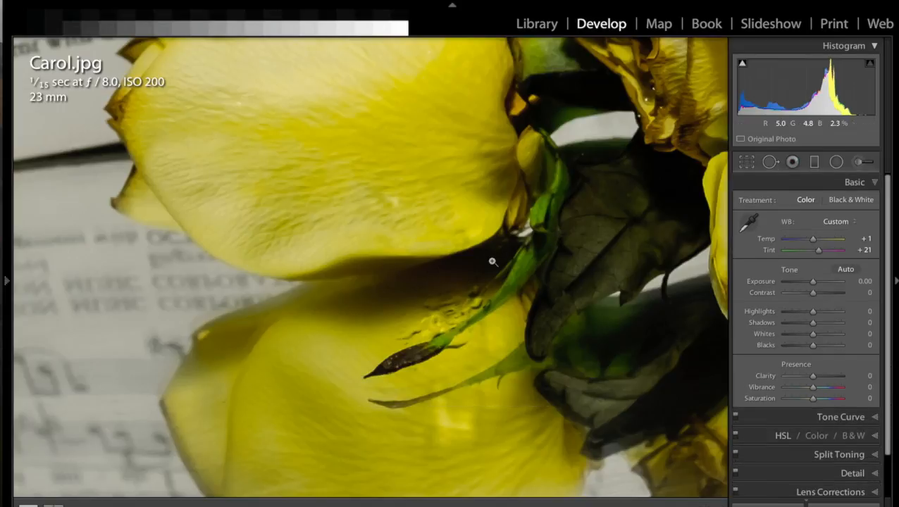
click(492, 261)
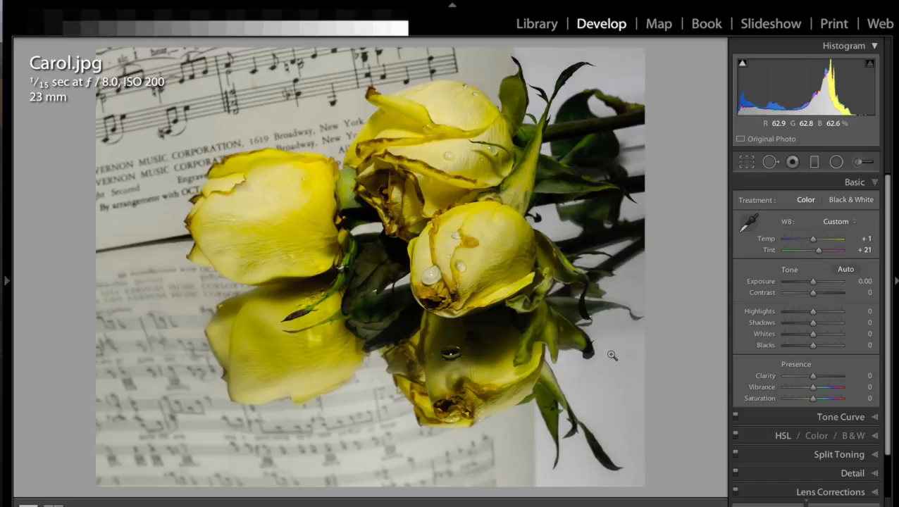
- Switch to the next photo, the blue leaf reflection, and examine the leaves and blurred edges up close for noise
key(Right)
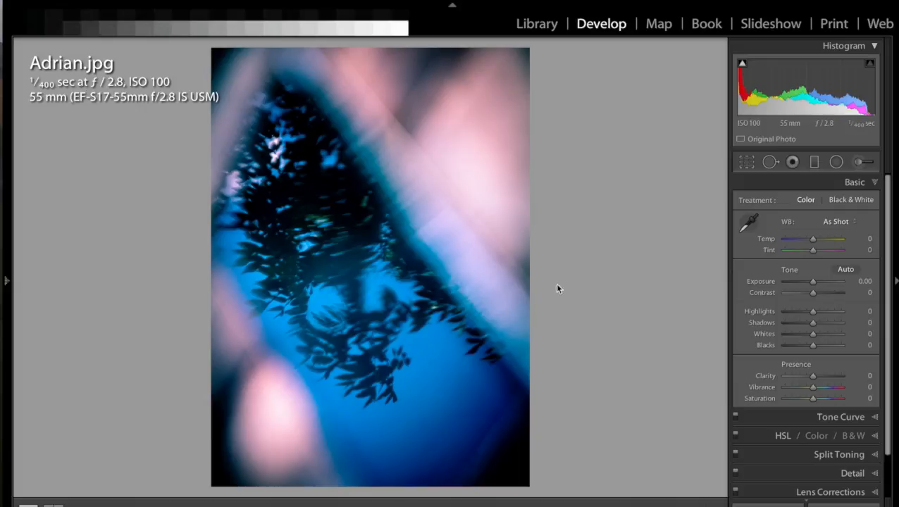
click(389, 292)
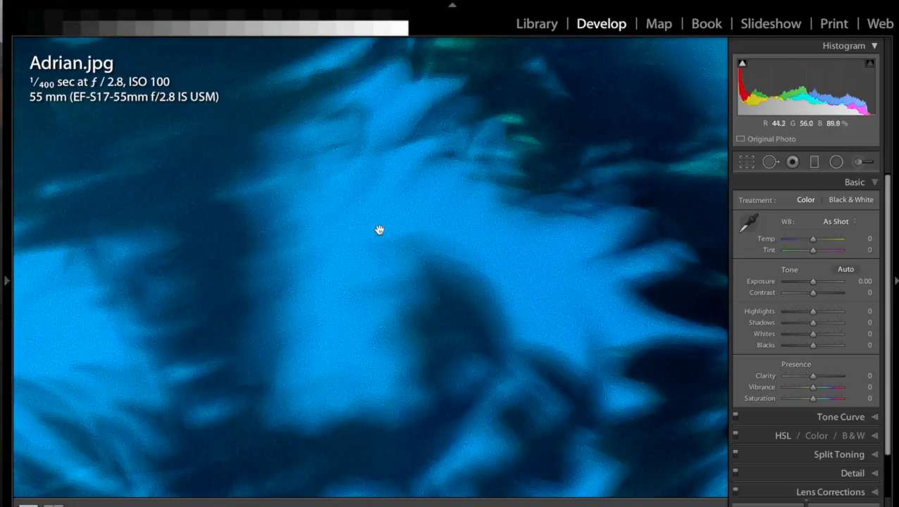
scroll(398, 218, up, 5)
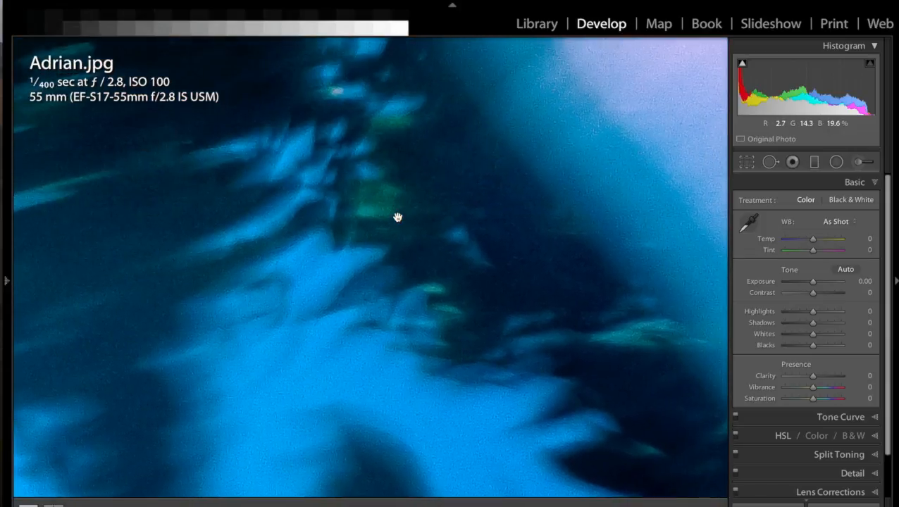
scroll(398, 218, up, 3)
scroll(398, 218, up, 3)
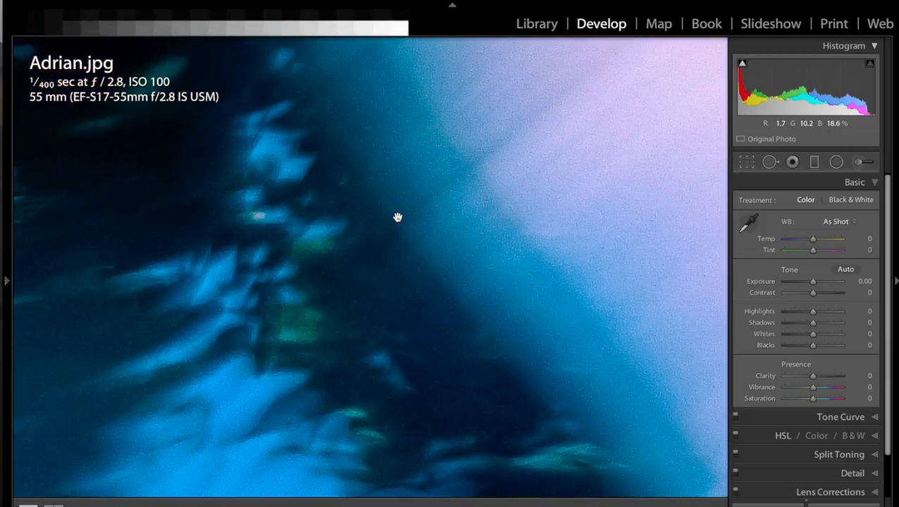
scroll(398, 218, up, 5)
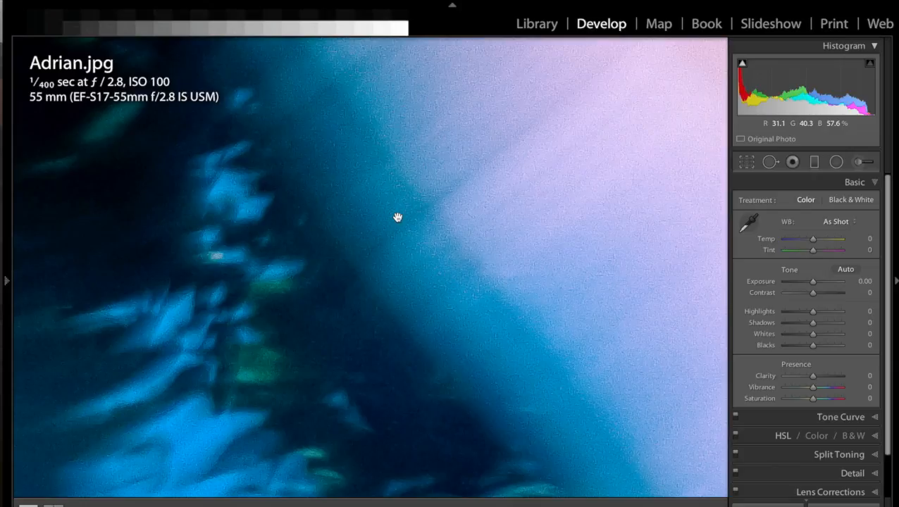
scroll(398, 217, up, 5)
scroll(398, 218, left, 10)
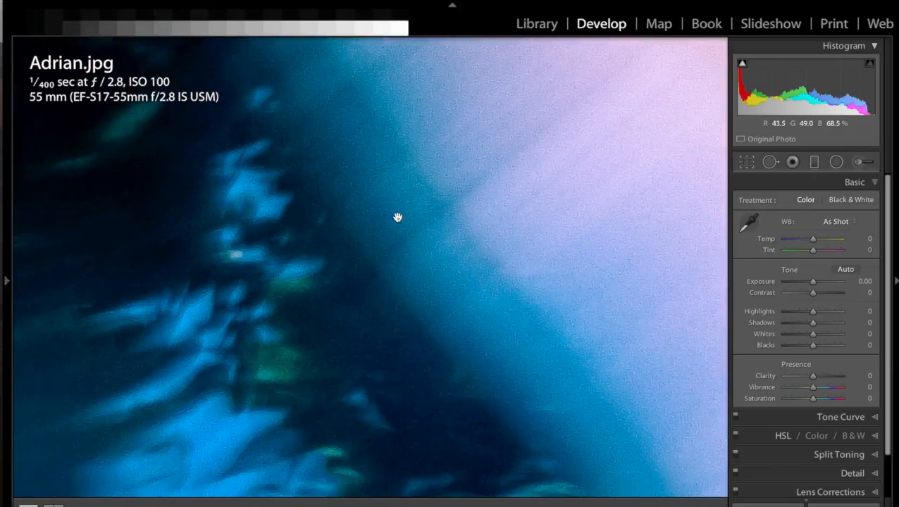
scroll(398, 218, down, 5)
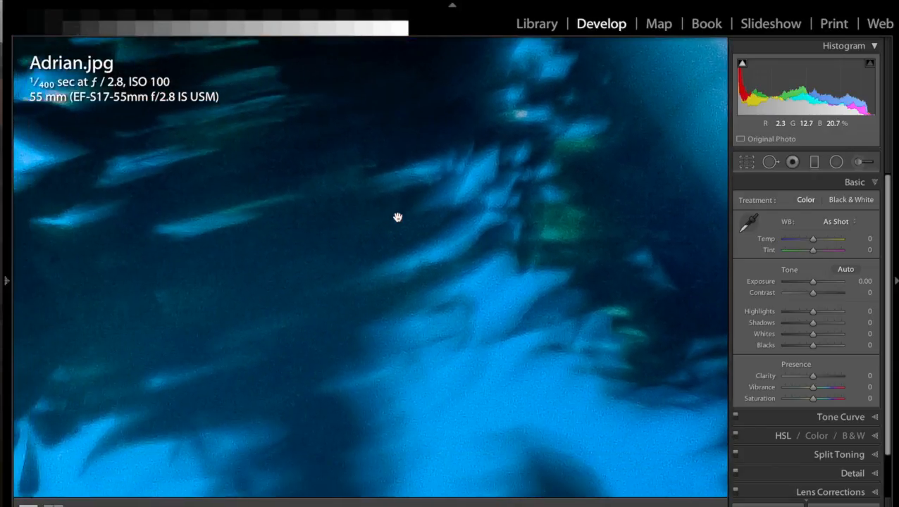
scroll(399, 217, down, 3)
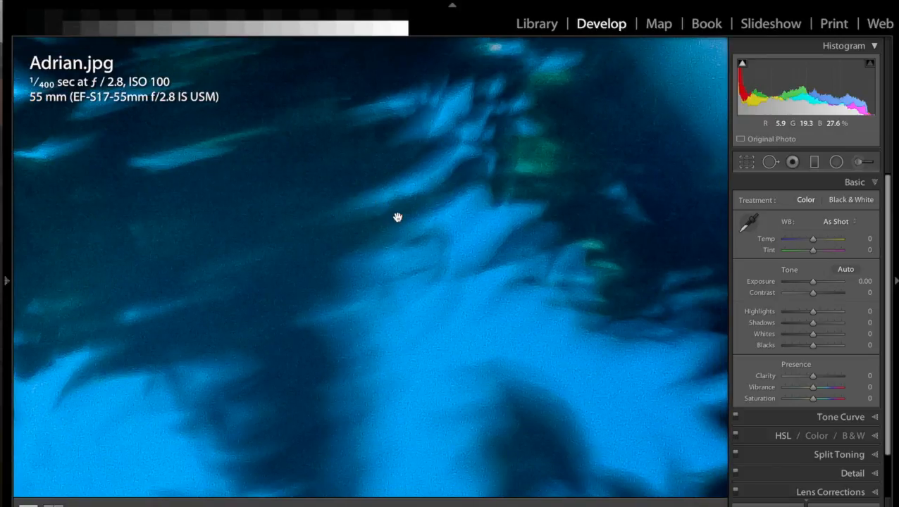
scroll(398, 218, up, 4)
scroll(398, 217, right, 4)
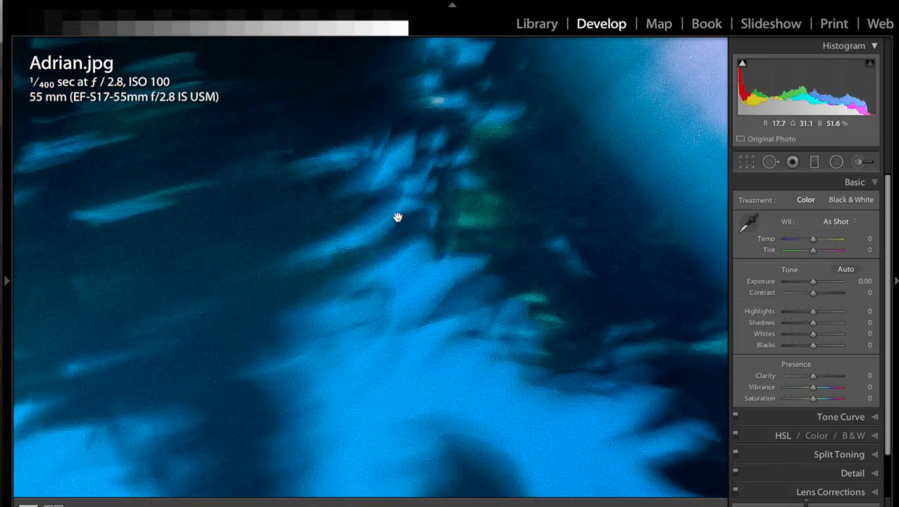
scroll(398, 218, up, 2)
scroll(398, 218, right, 1)
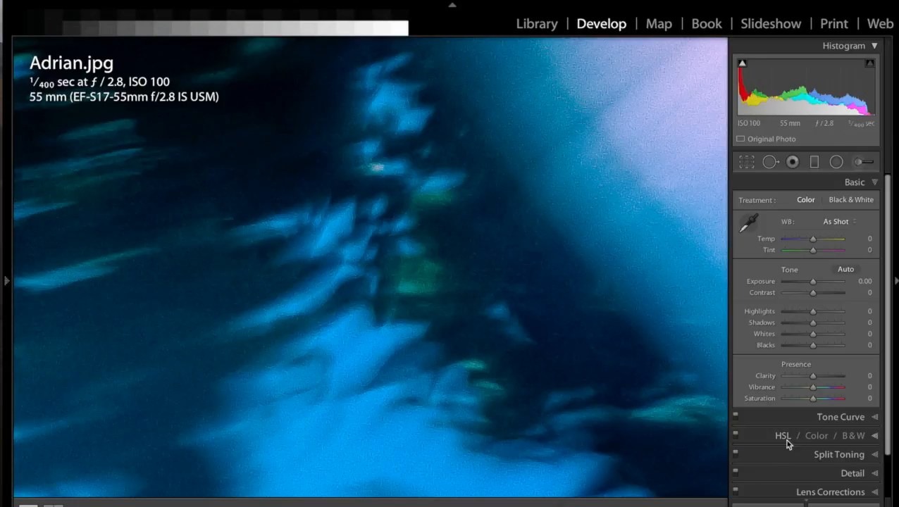
- Apply noise reduction to the leaf reflection photo with Luminance 44 and luminance Detail 0, and return to the whole photo
click(844, 479)
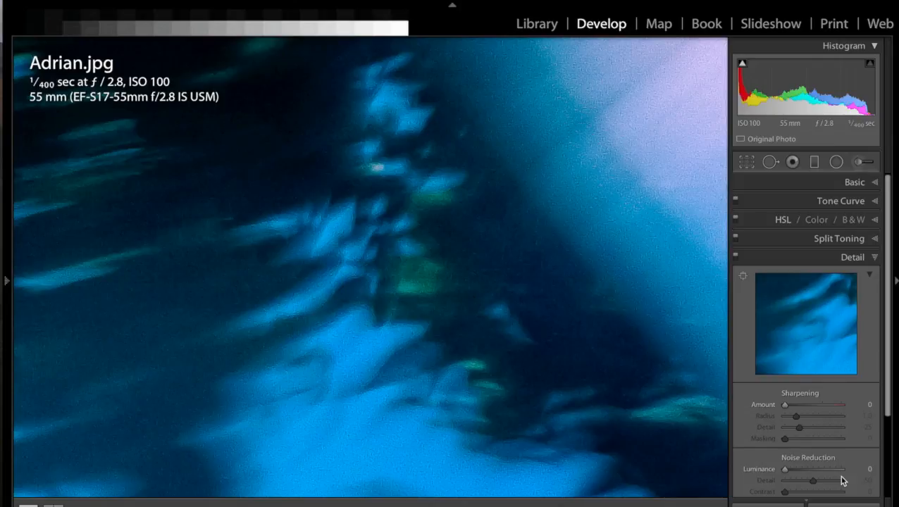
click(797, 470)
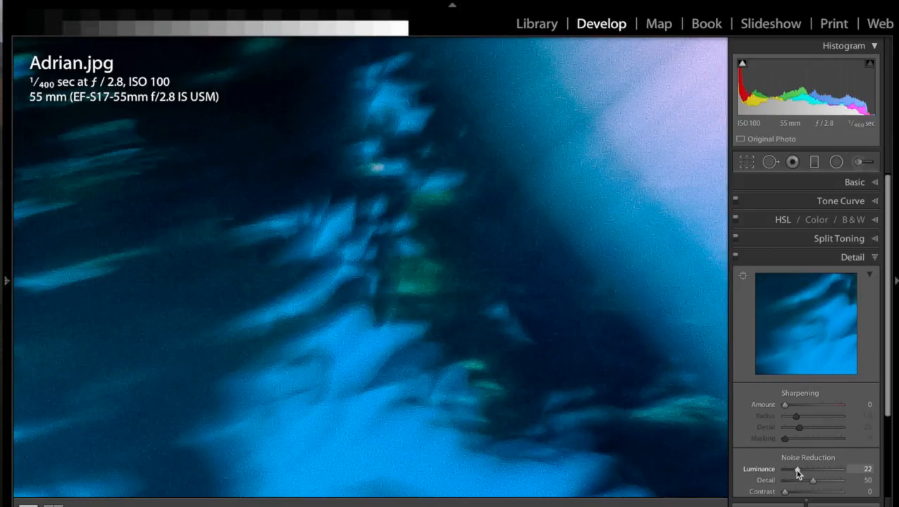
drag(797, 470, 811, 473)
click(786, 483)
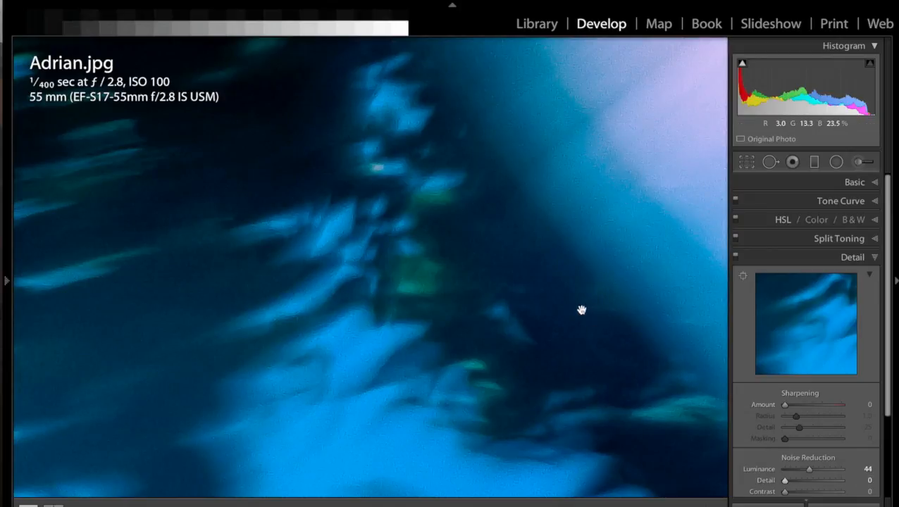
click(566, 325)
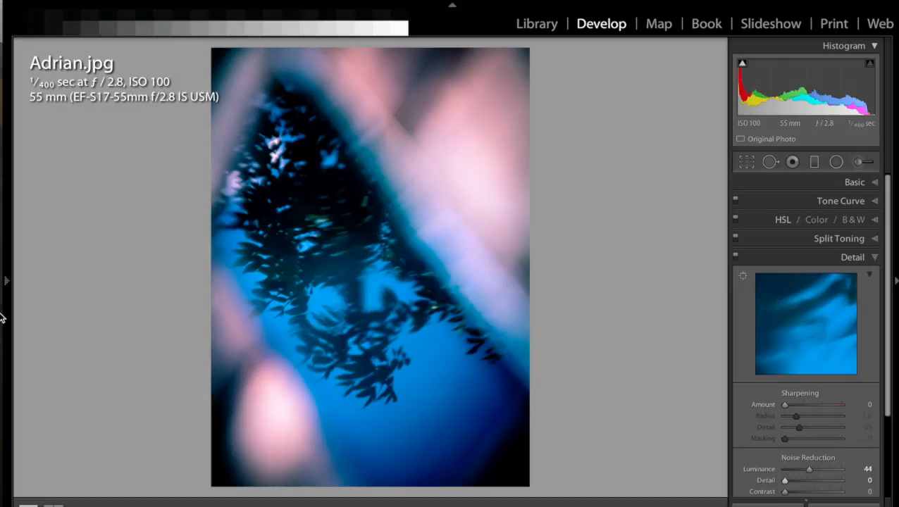
- Compare the imported state of the leaf reflection photo with its noise-reduced state through the edit history
mouse_move(10, 319)
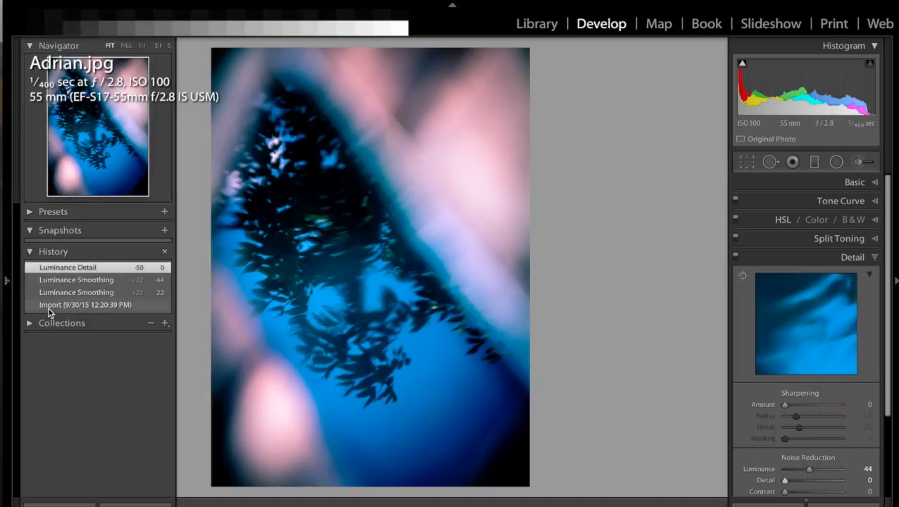
click(49, 310)
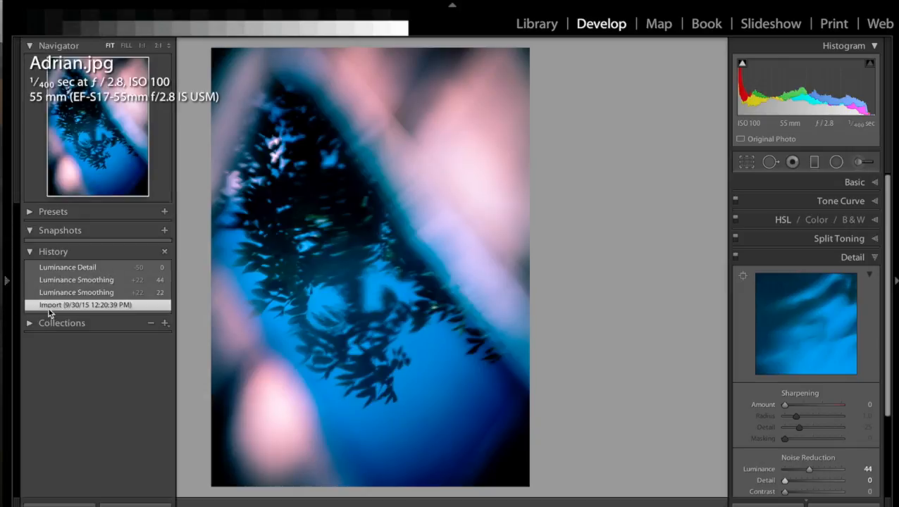
click(53, 269)
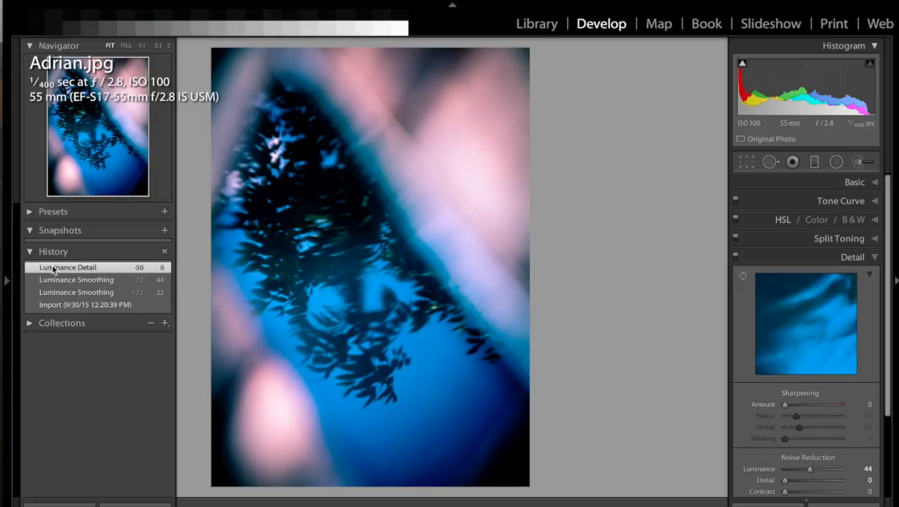
click(7, 282)
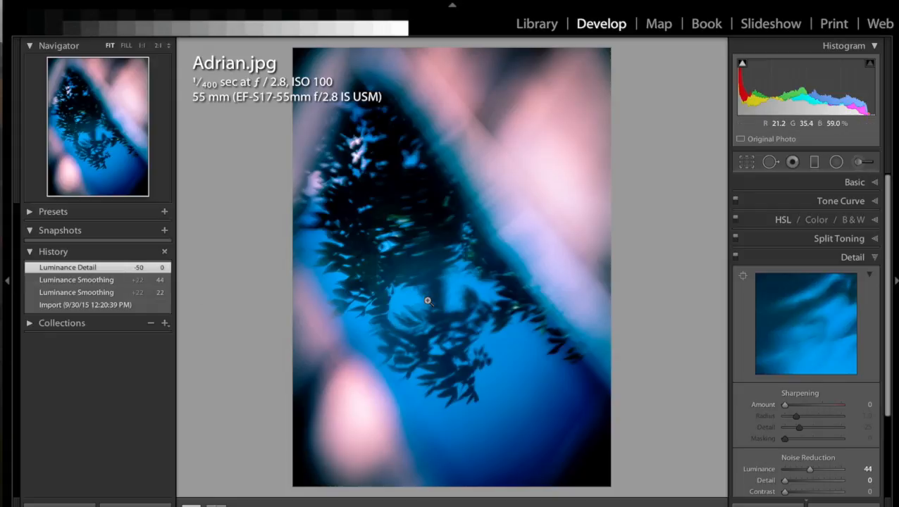
click(6, 282)
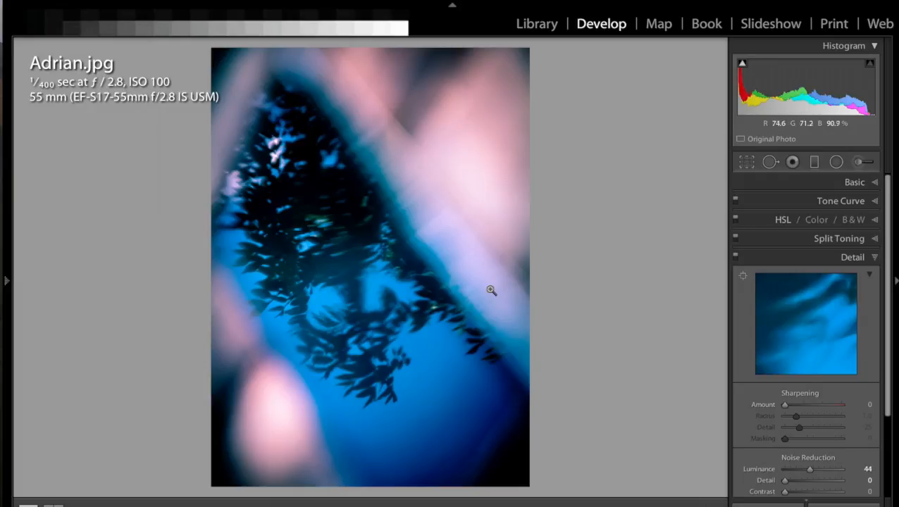
- Circle the dark diagonal edge in the photo's upper half and the pink blurred shape near its lower-left corner with temporary red ovals
key(ctrl+alt+d)
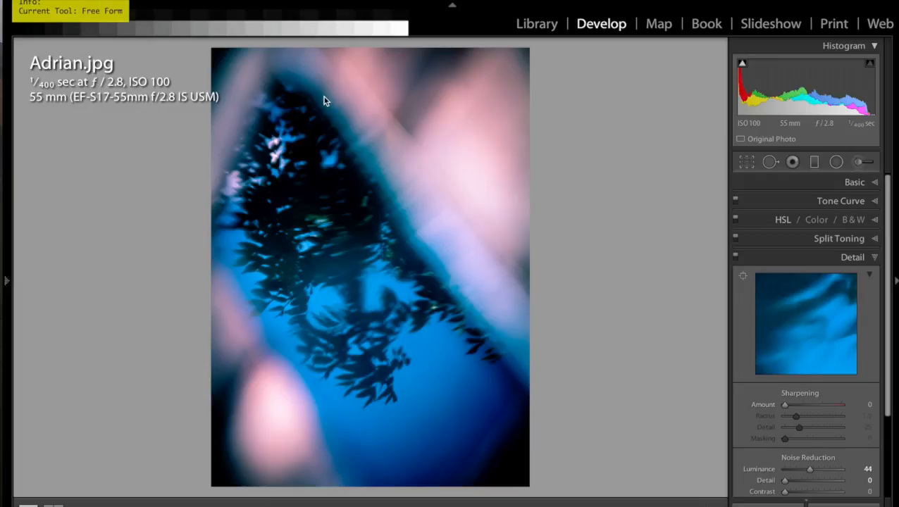
key(ctrl+alt+o)
mouse_move(296, 78)
mouse_down()
mouse_move(440, 253)
mouse_move(476, 331)
mouse_move(485, 323)
mouse_move(463, 289)
mouse_up()
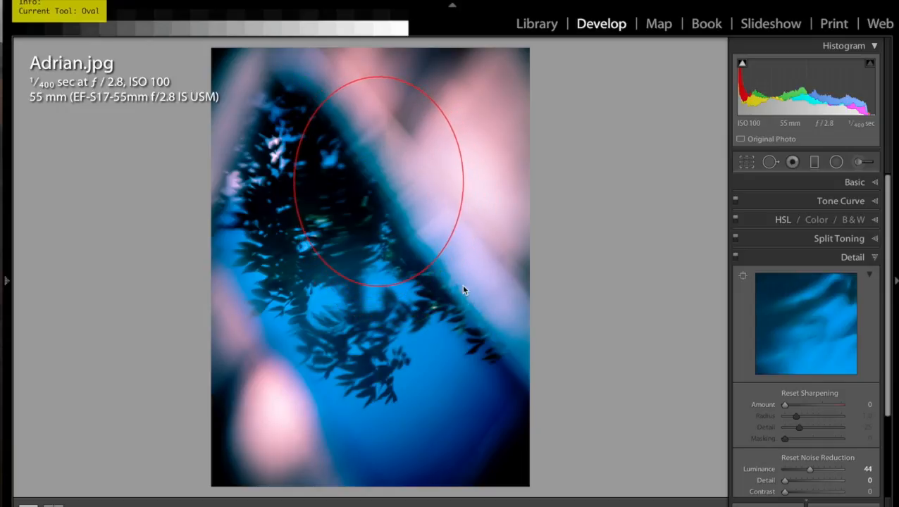
key(ctrl+alt+f)
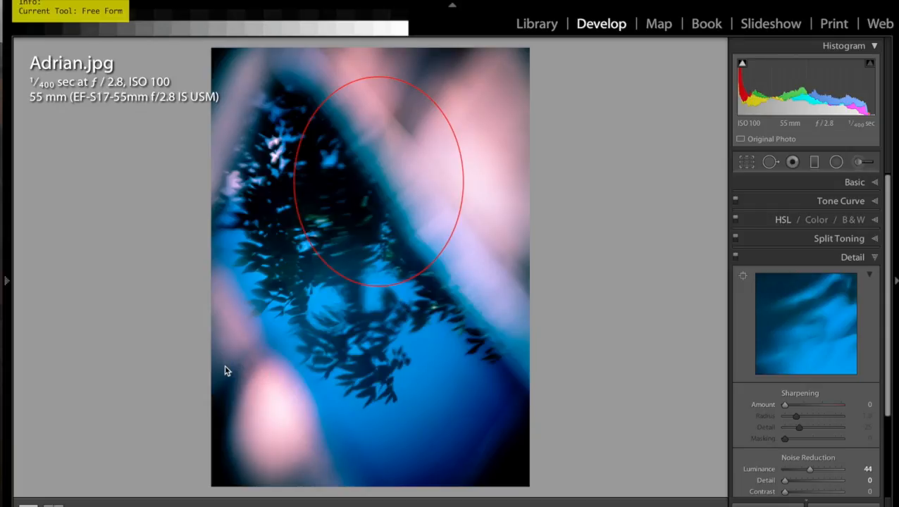
key(ctrl+alt+o)
drag(220, 364, 336, 481)
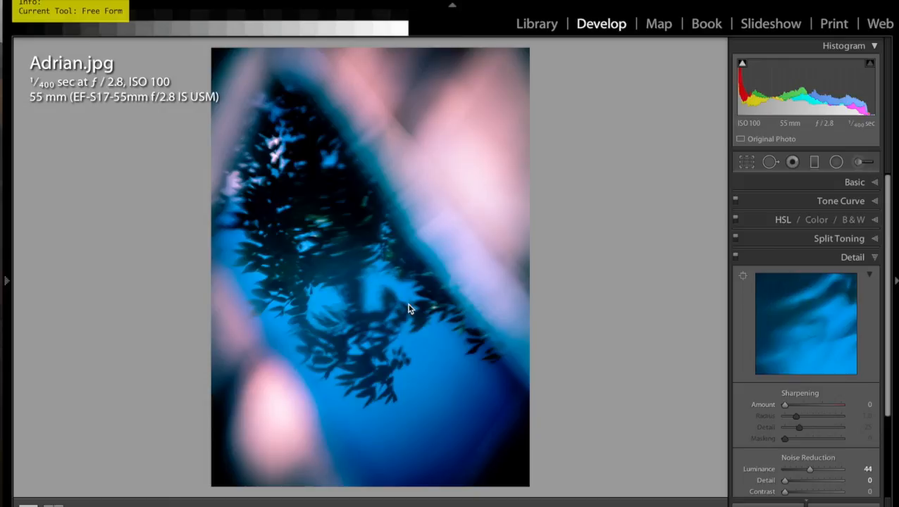
- Convert the leaf reflection photo to black and white, and set Contrast to +40 and Blacks to -50
click(853, 220)
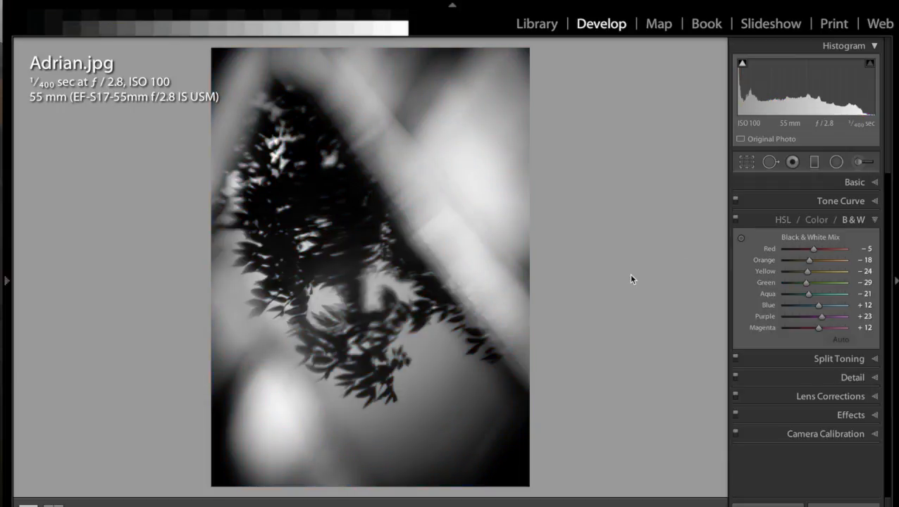
click(826, 185)
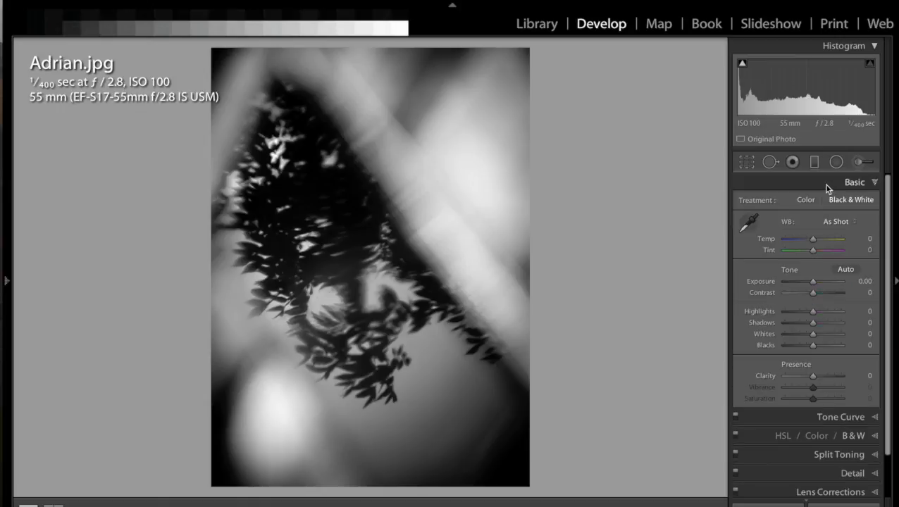
click(825, 294)
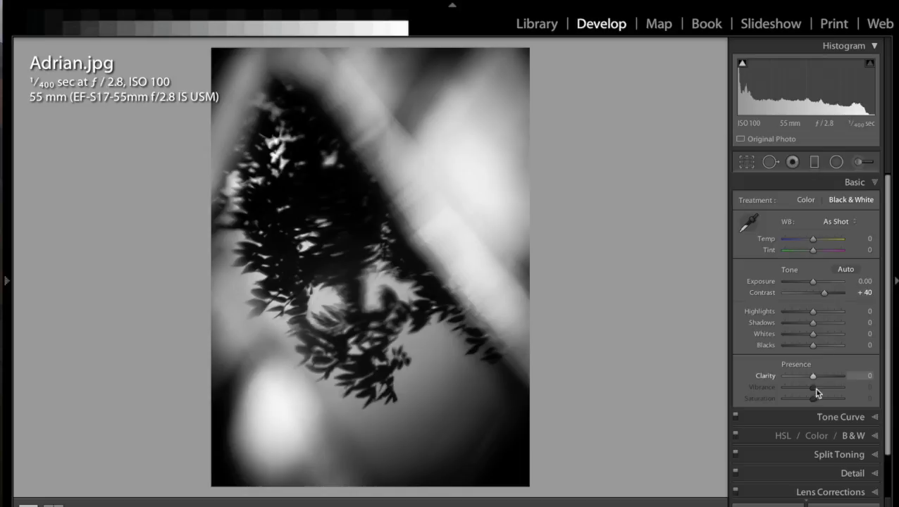
drag(810, 347, 795, 354)
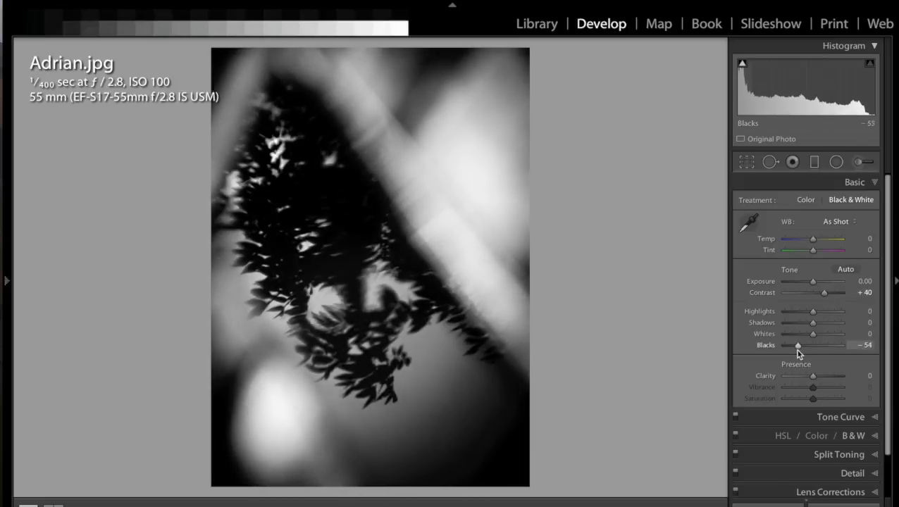
drag(795, 350, 799, 349)
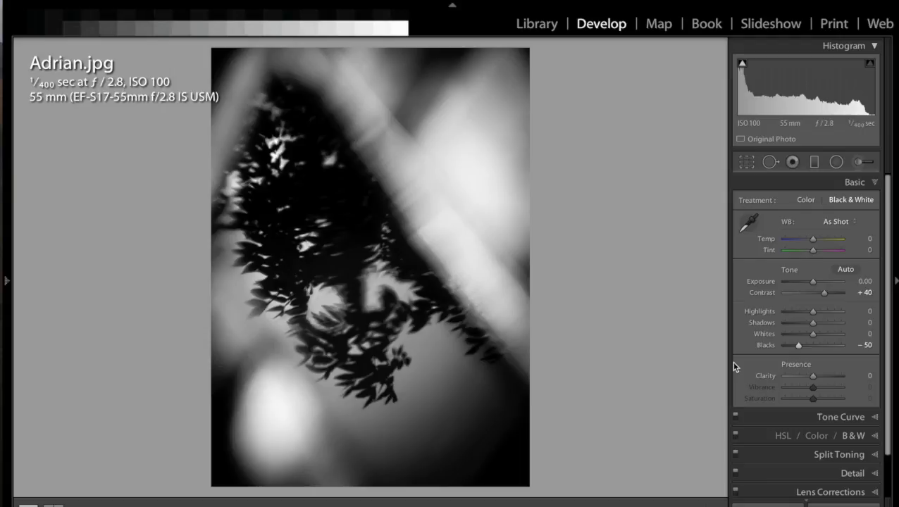
- Switch to the wading bird photo SGK_4275.NEF and examine the bird's head and neck up close
key(Right)
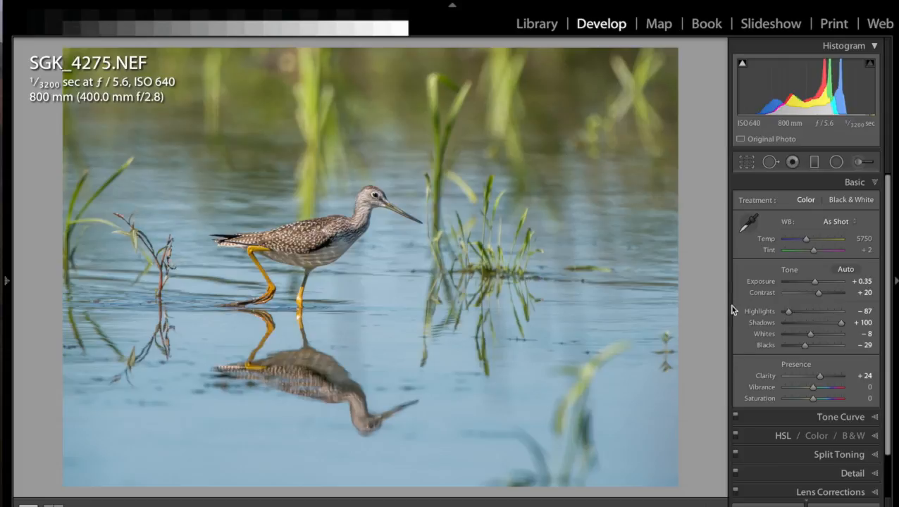
click(348, 206)
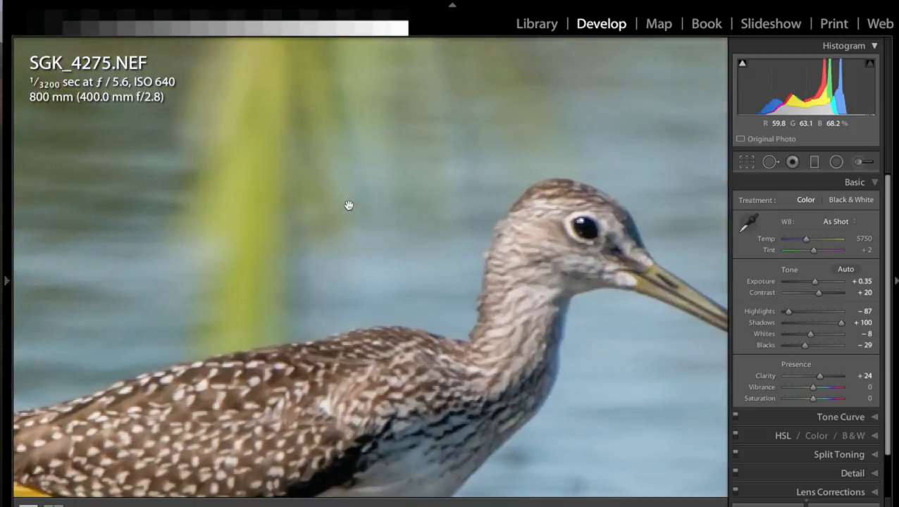
scroll(543, 268, right, 5)
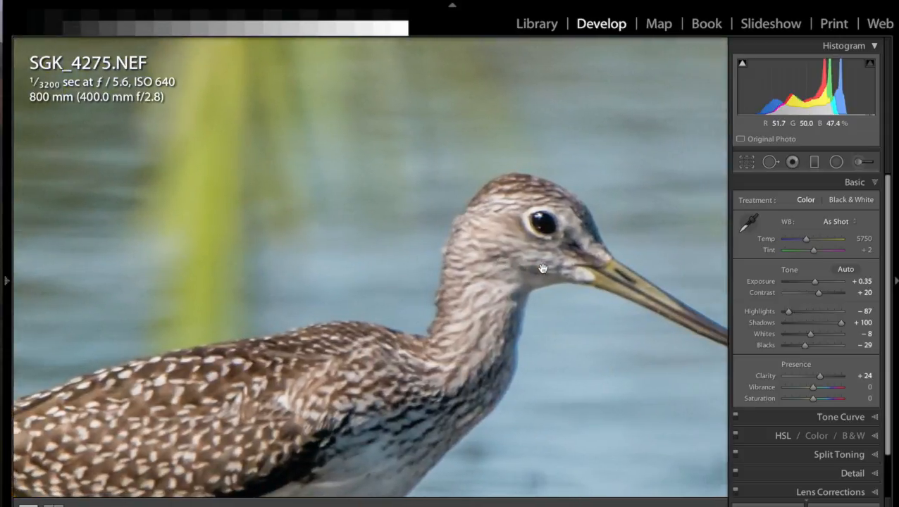
- Examine the bird's head and bill up close, review its sharpening and noise reduction settings, and return to the full photo
scroll(543, 269, right, 1)
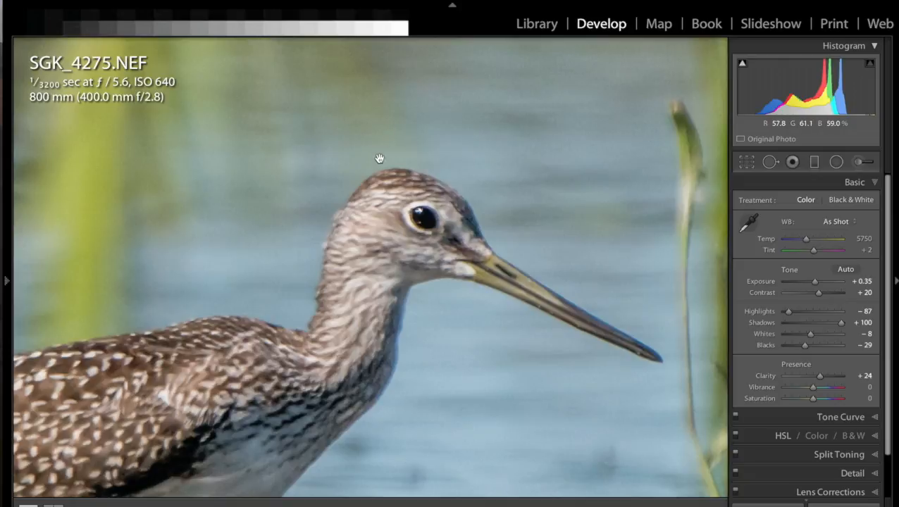
click(849, 474)
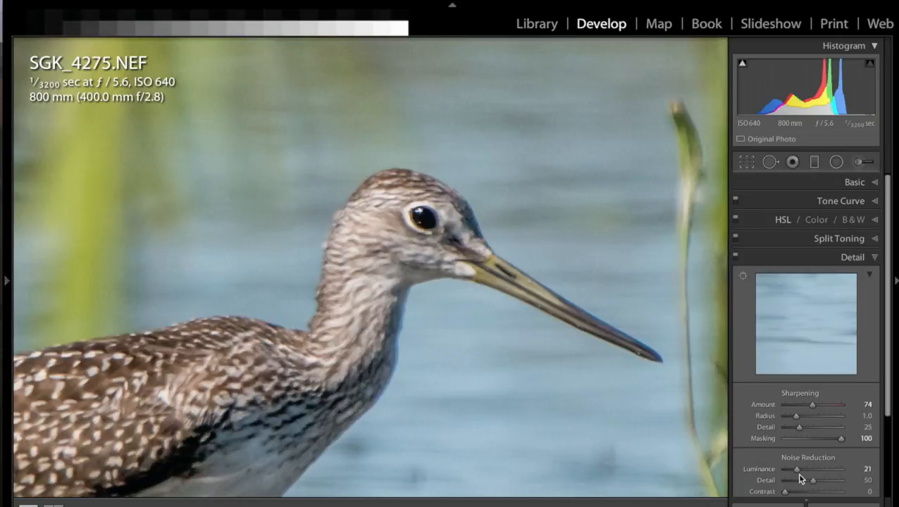
scroll(800, 478, down, 2)
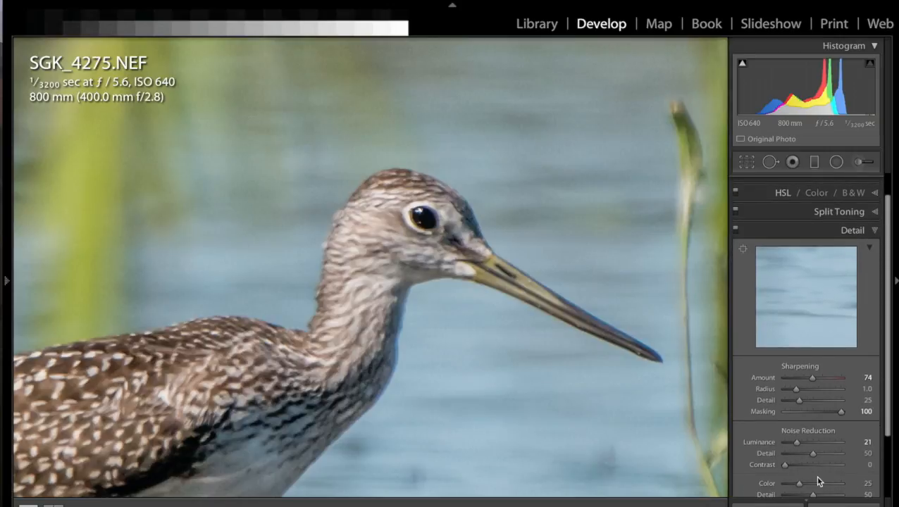
scroll(816, 481, down, 2)
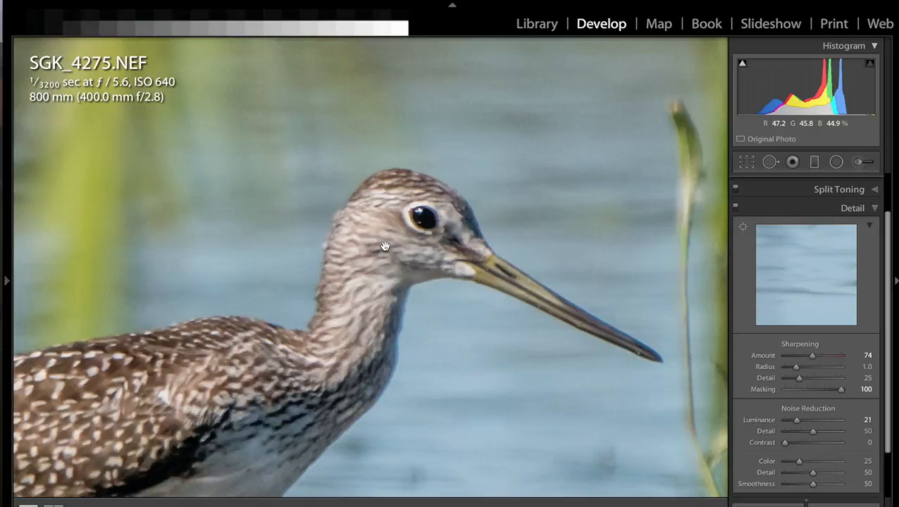
click(386, 247)
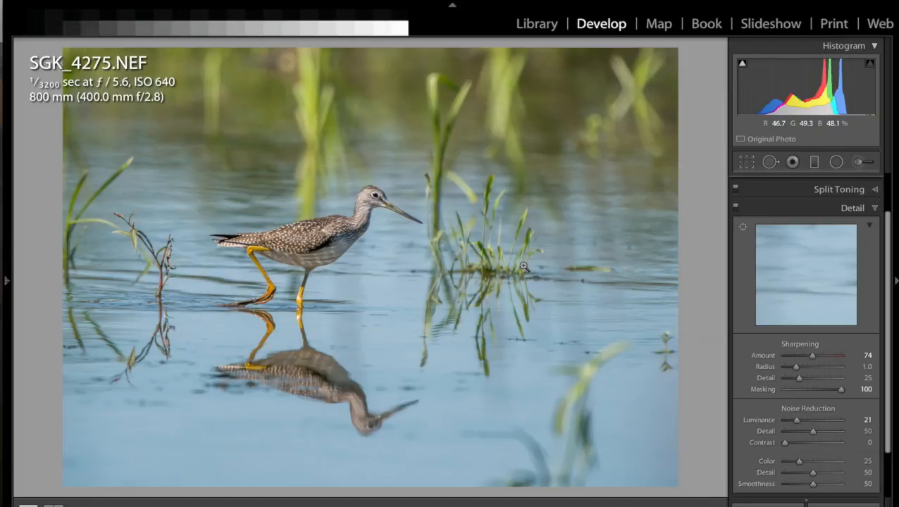
- Crop the wading bird photo tighter around the bird at the 5 x 7 aspect, and undo the trial repositioning of the frame
click(746, 162)
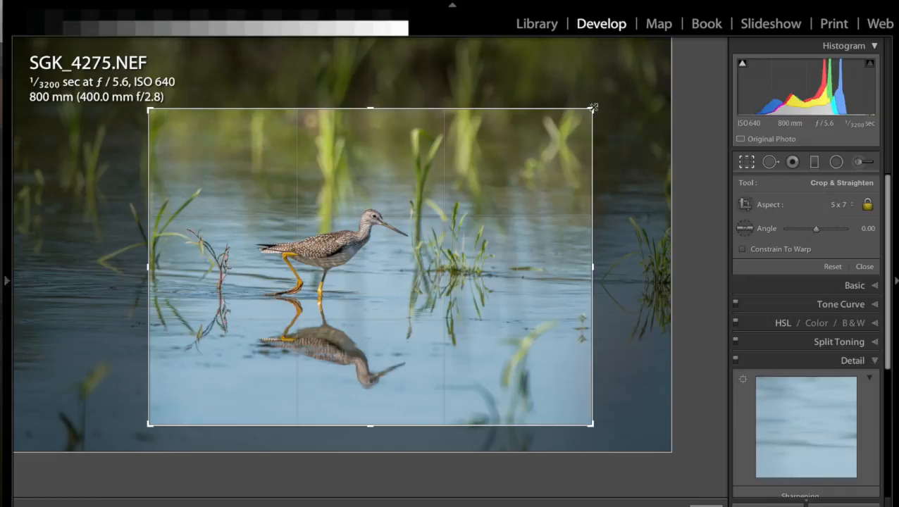
drag(592, 107, 537, 119)
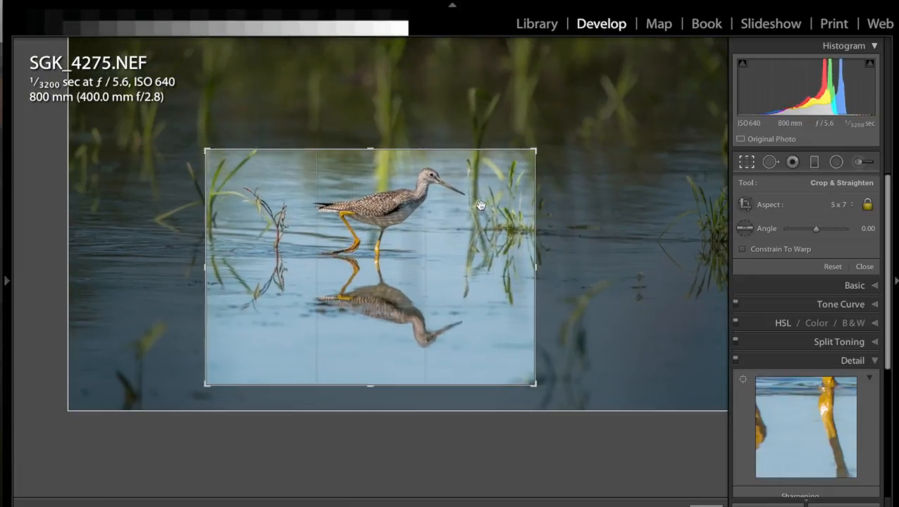
drag(478, 203, 427, 225)
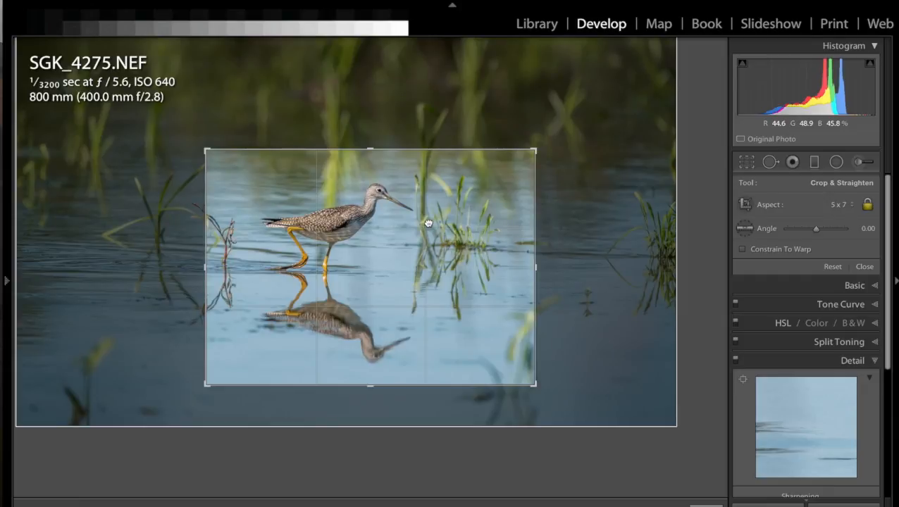
key(Return)
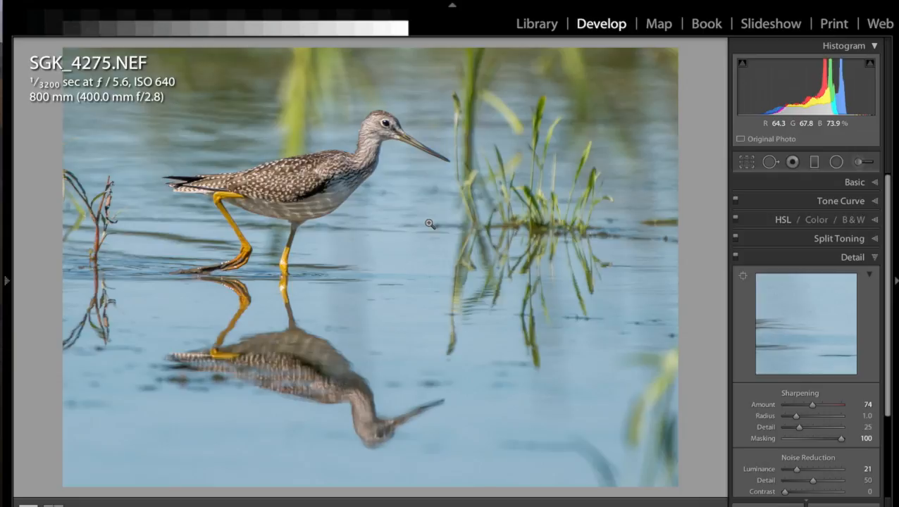
key(ctrl+z)
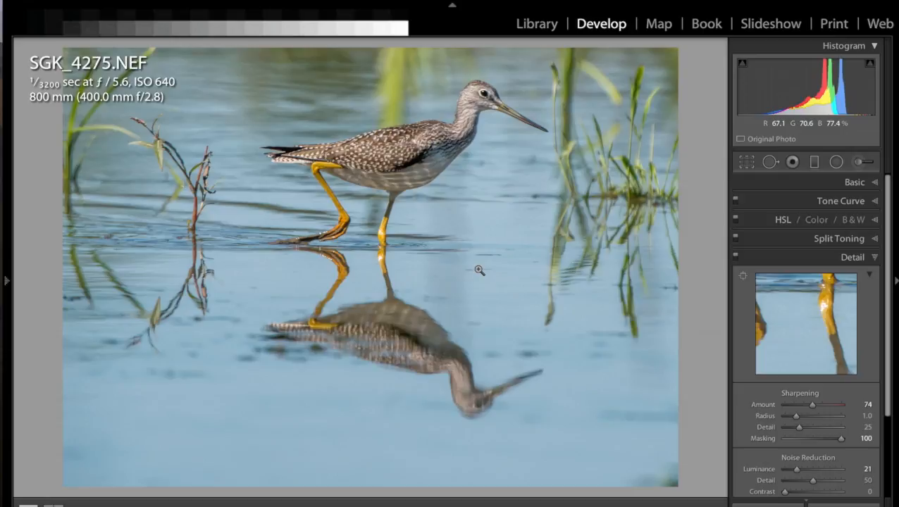
click(479, 270)
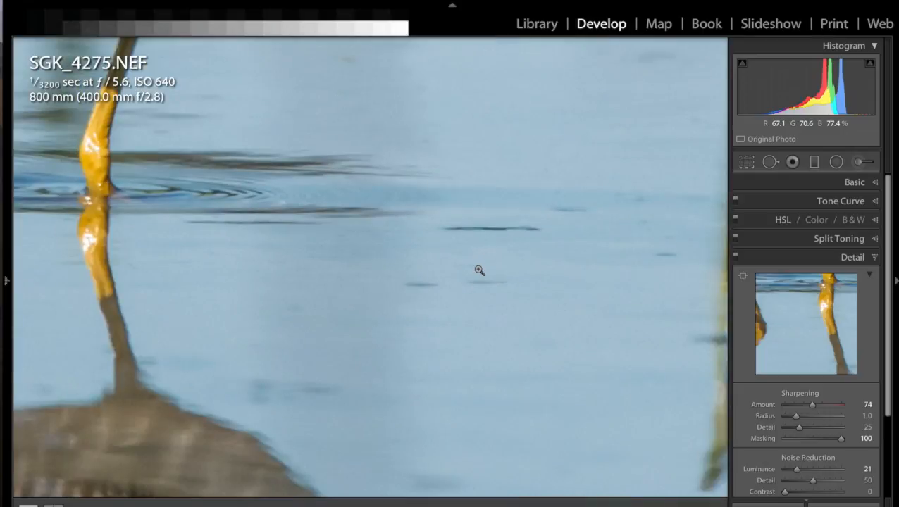
click(480, 270)
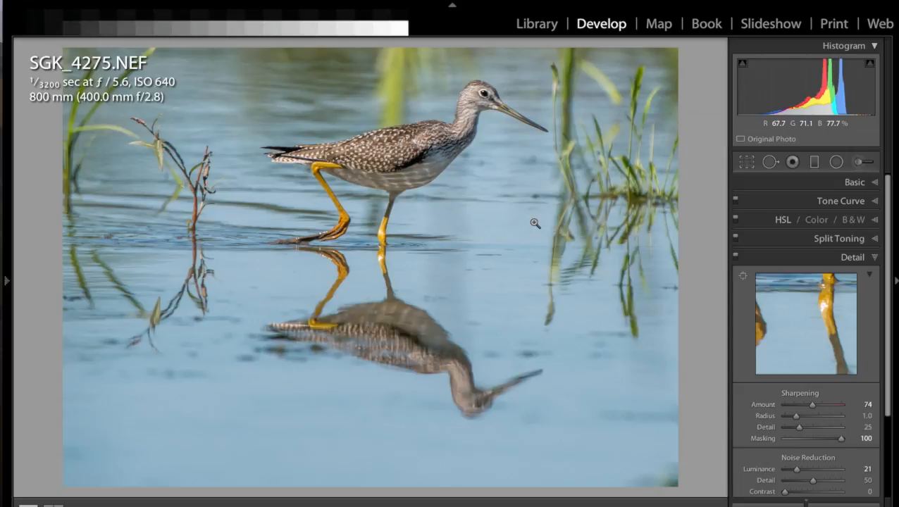
- Switch to the next photo, the distorted building reflection, and examine the noise in its clouds and blue sky up close
key(Right)
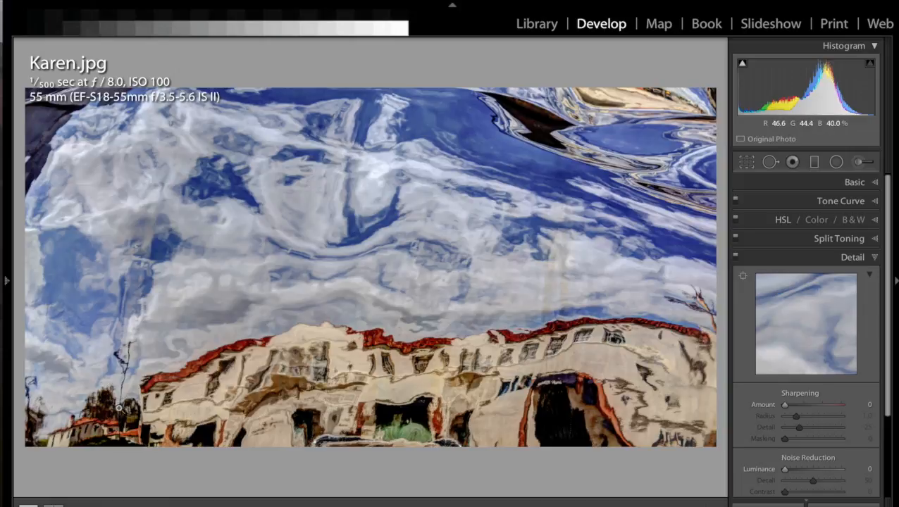
click(327, 281)
scroll(325, 281, up, 3)
scroll(325, 281, right, 3)
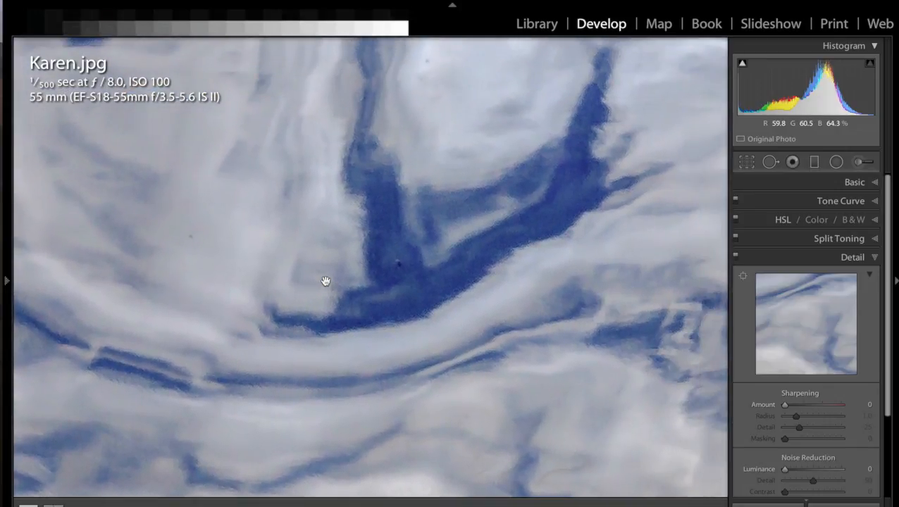
scroll(325, 281, up, 1)
scroll(325, 281, right, 1)
scroll(326, 281, right, 3)
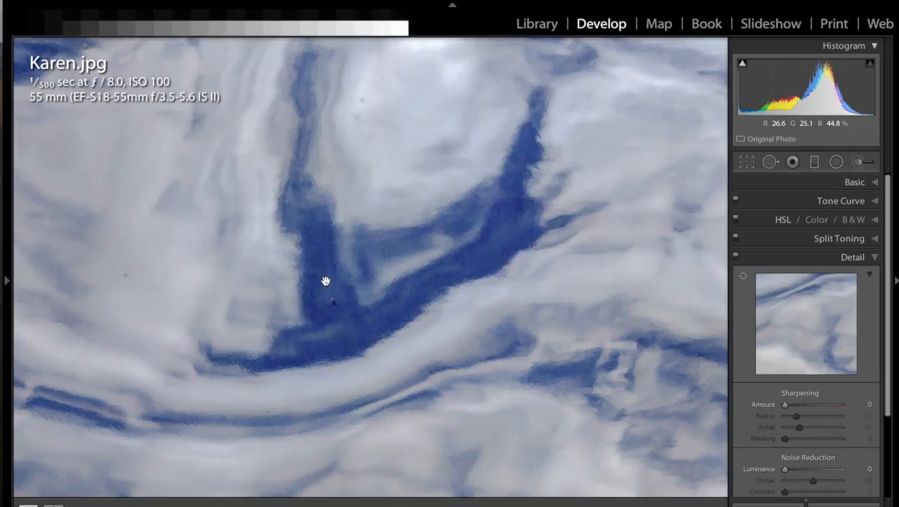
scroll(326, 281, up, 3)
scroll(325, 281, right, 3)
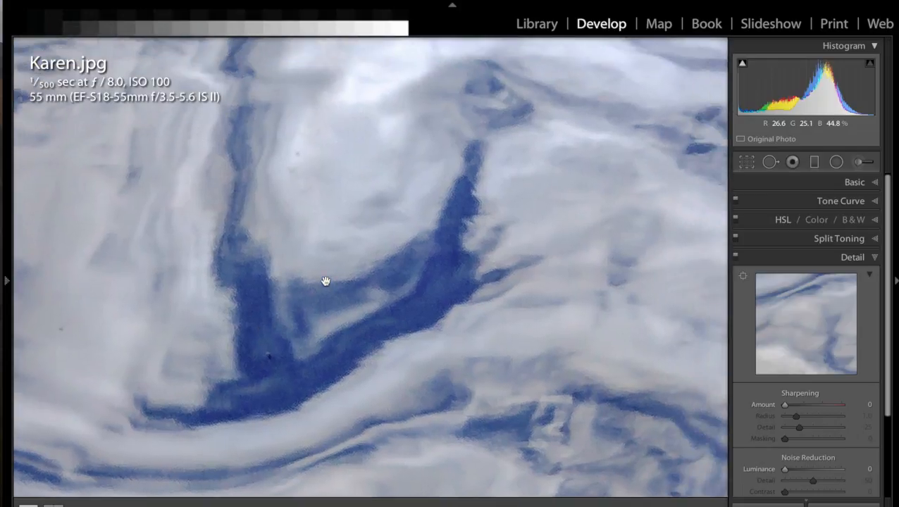
scroll(325, 281, up, 5)
scroll(326, 282, right, 5)
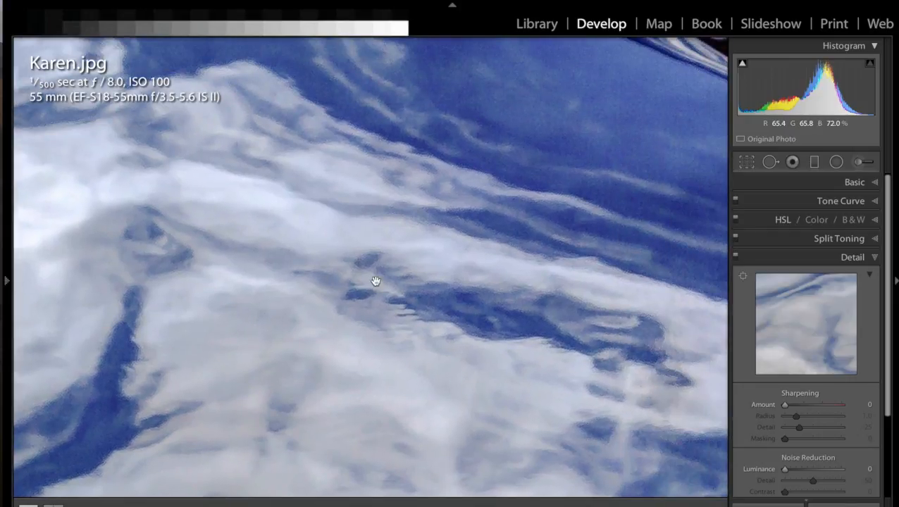
click(377, 282)
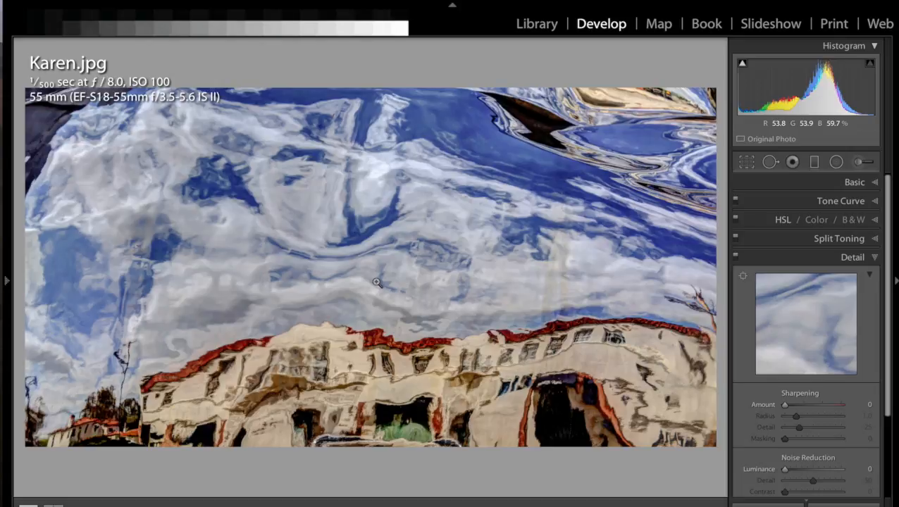
- Reduce the noise in the building reflection photo with Luminance at 41 and luminance Detail at 23
click(500, 179)
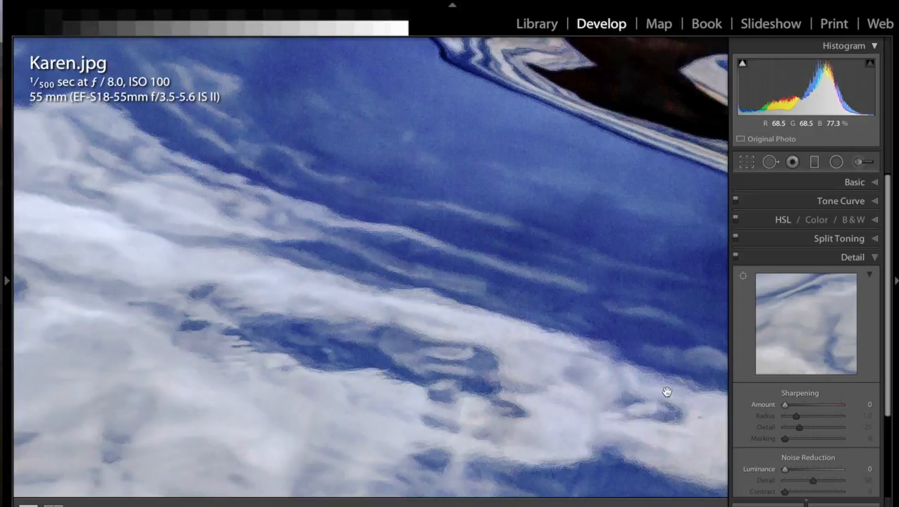
click(801, 470)
drag(799, 468, 808, 471)
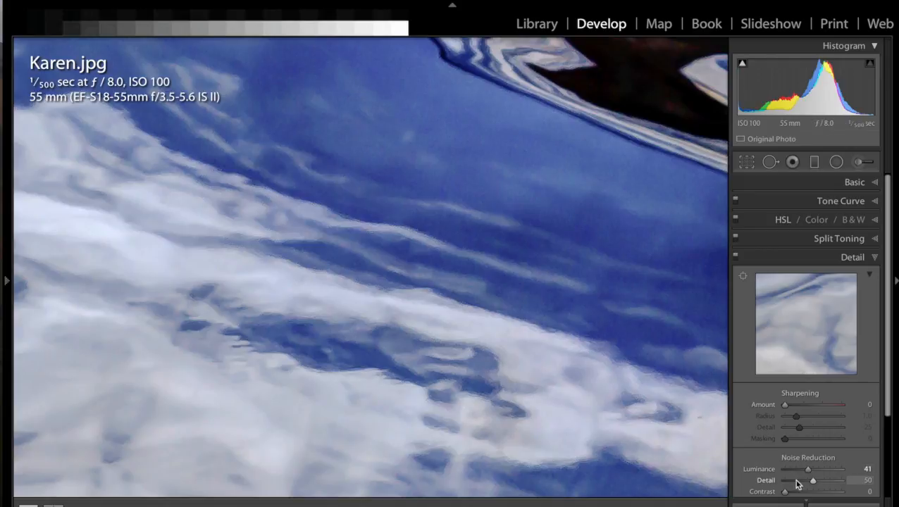
click(798, 482)
click(465, 403)
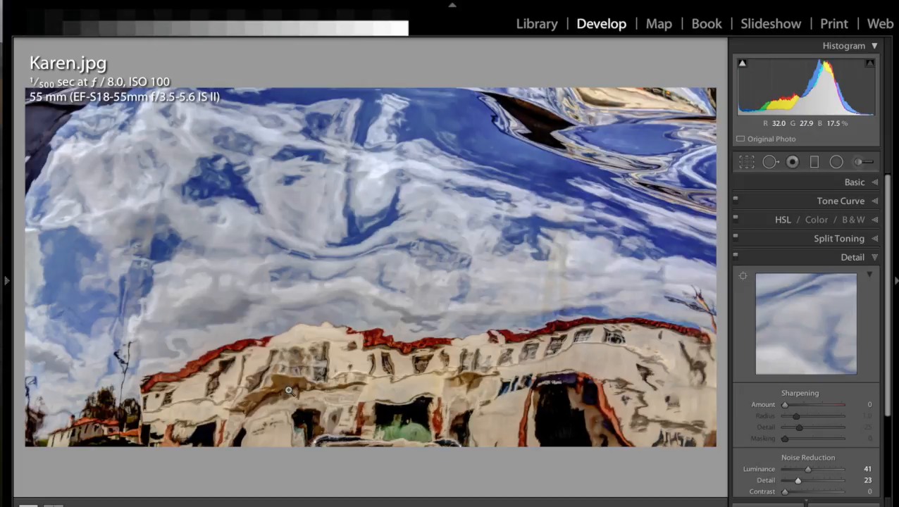
- Create a virtual copy of the building reflection photo and crop off its left side and a strip along its upper edge
click(470, 236)
key(ctrl+apostrophe)
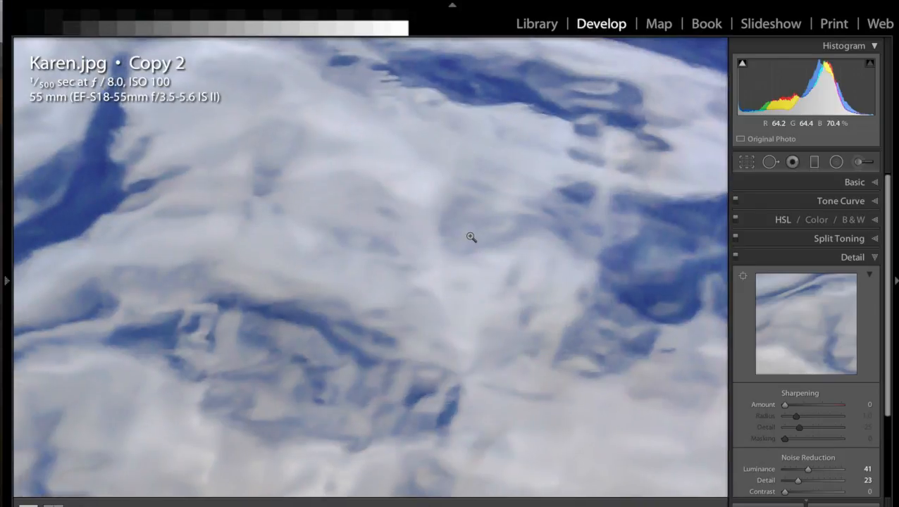
click(470, 237)
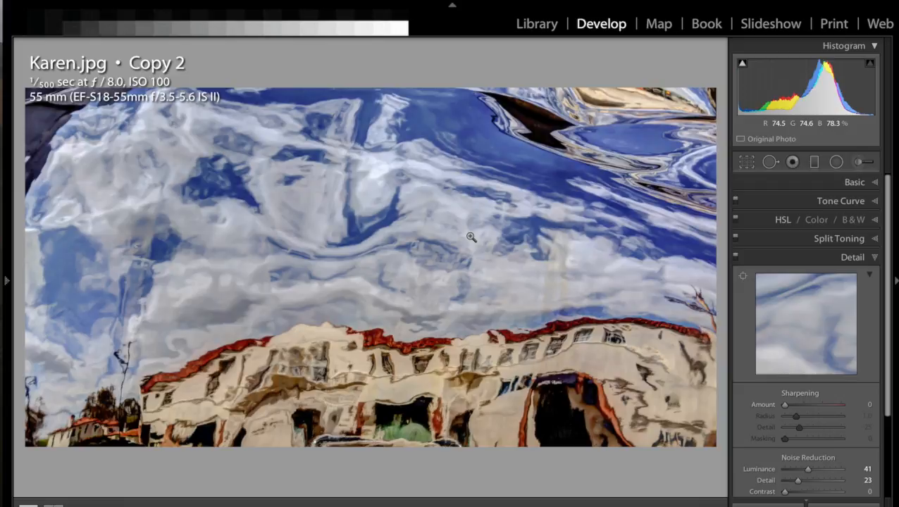
click(745, 162)
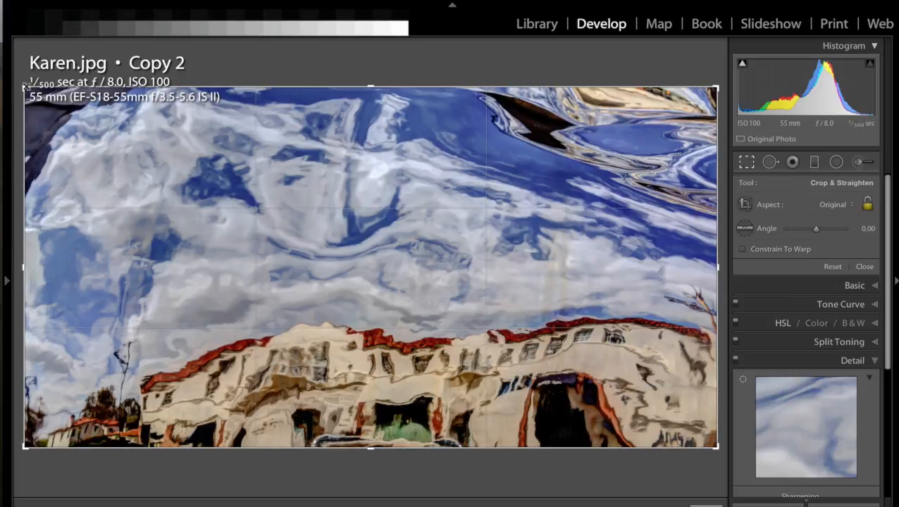
drag(26, 86, 86, 103)
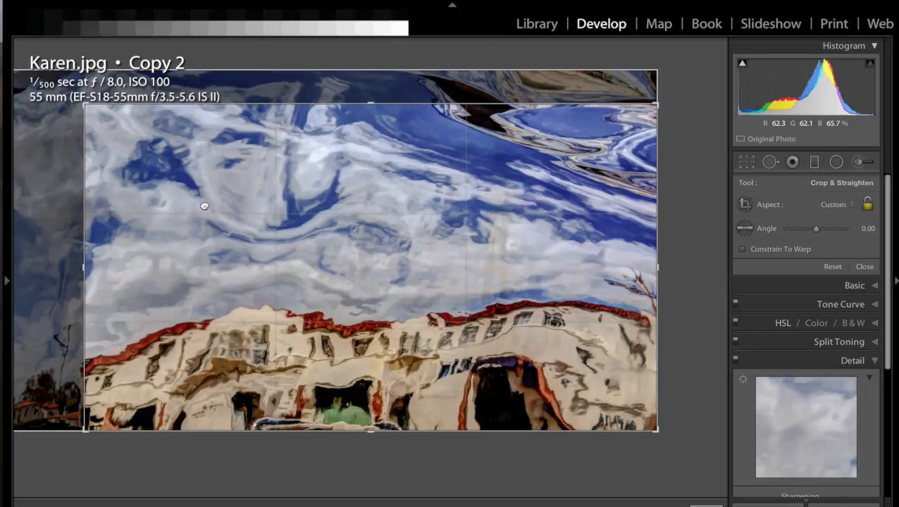
key(Return)
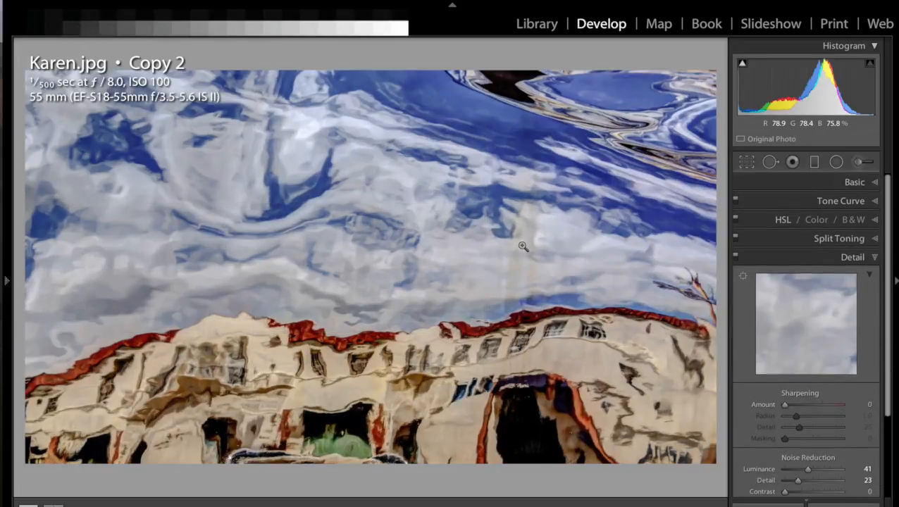
- Set the cropped copy's Highlights to -87, Shadows to +84 and Blacks to -52
click(827, 186)
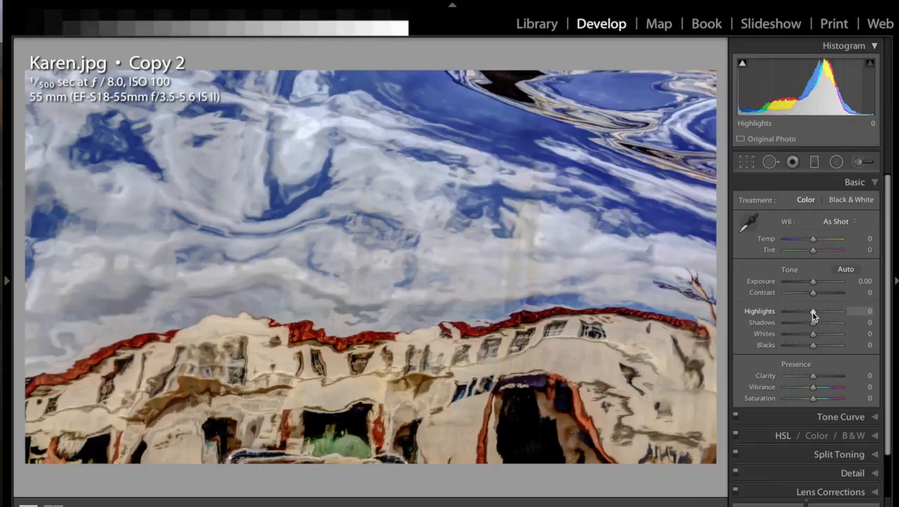
drag(813, 312, 759, 319)
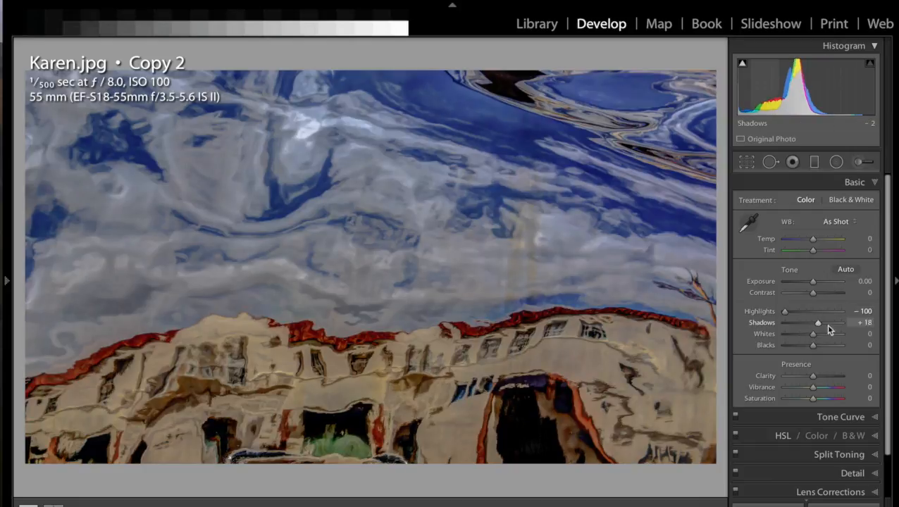
drag(814, 324, 873, 335)
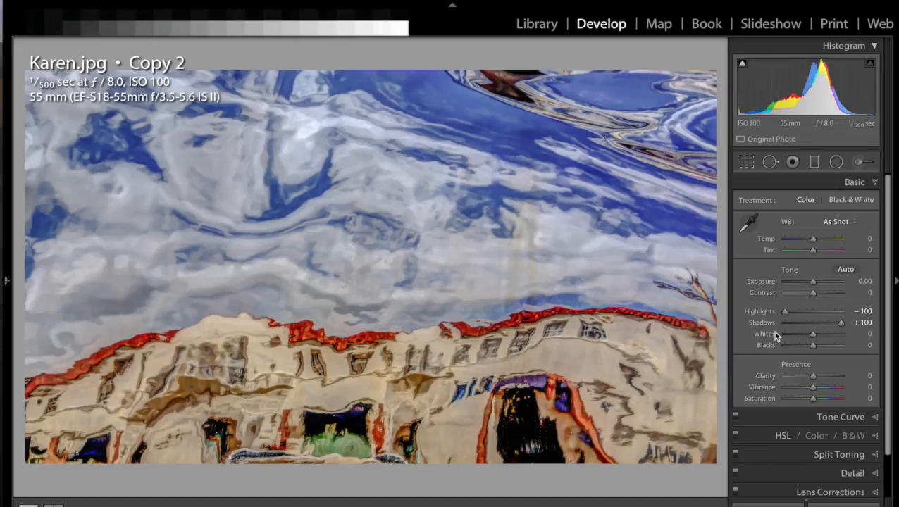
drag(784, 313, 787, 311)
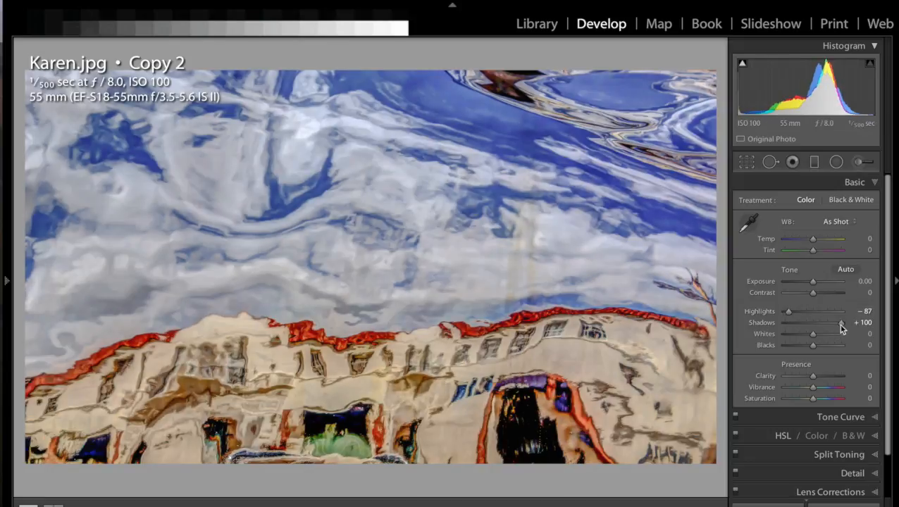
drag(842, 322, 836, 325)
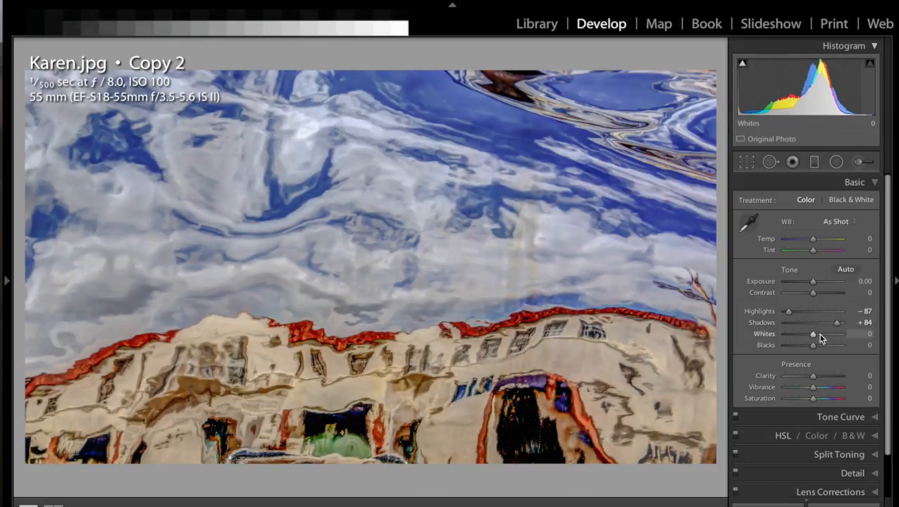
drag(813, 346, 798, 346)
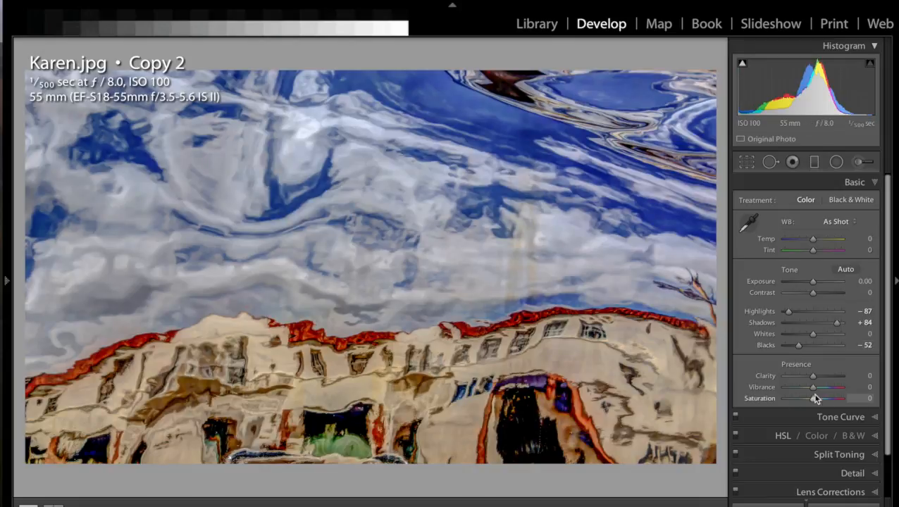
- Set the copy's Vibrance to +61, Saturation to -33 and Contrast to +18
drag(813, 388, 832, 395)
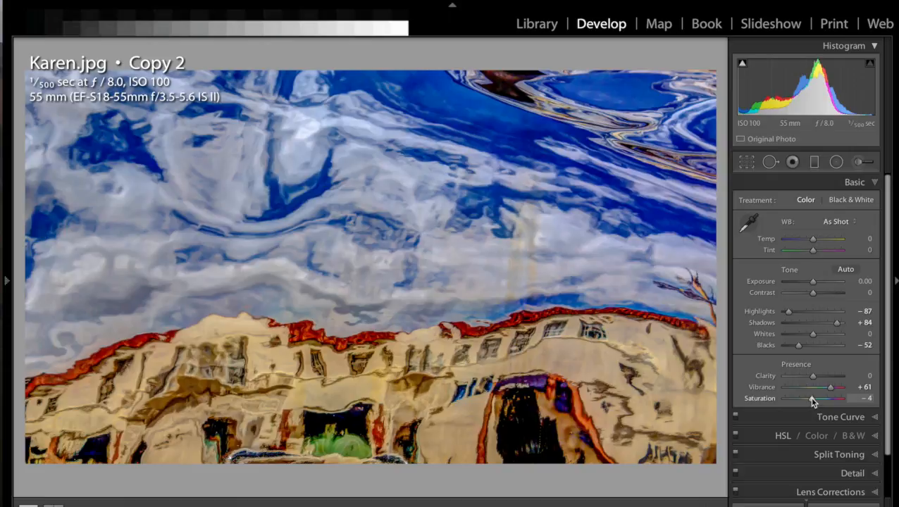
drag(812, 399, 801, 400)
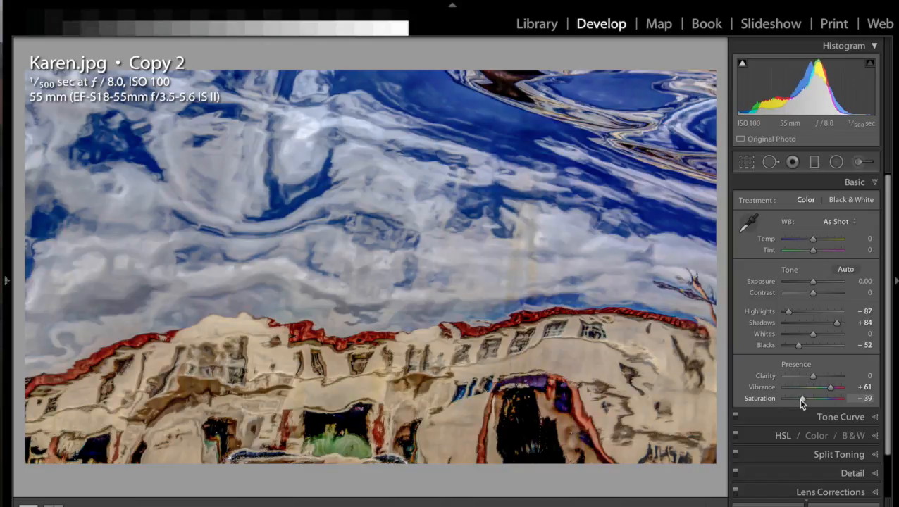
drag(802, 401, 803, 403)
click(817, 294)
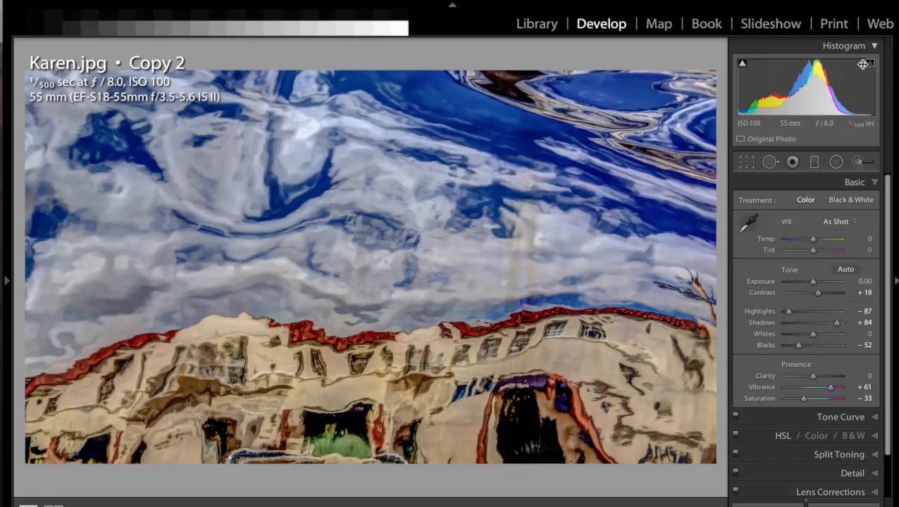
- Soft-proof the building reflection copy with the Art78_RR_PremiumMatte_PPMPhoto_D50 paper profile and show its destination gamut warning
mouse_move(742, 65)
key(s)
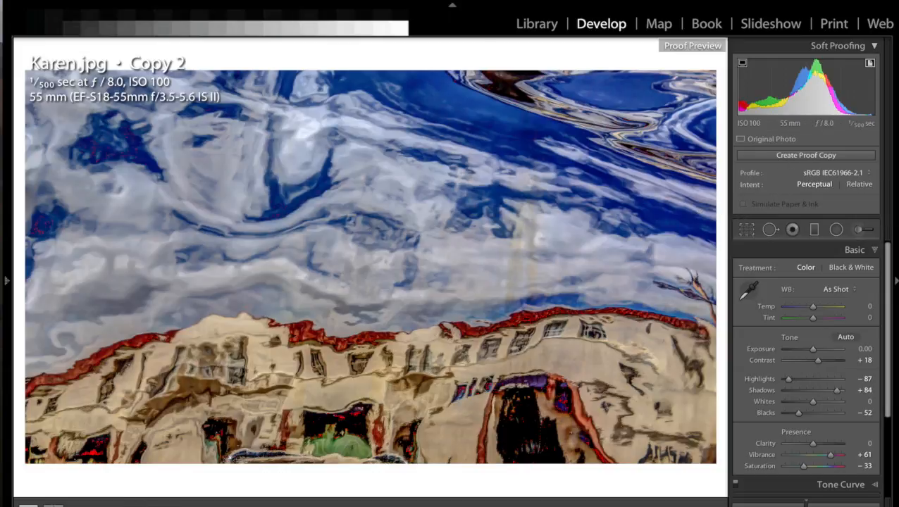
click(833, 173)
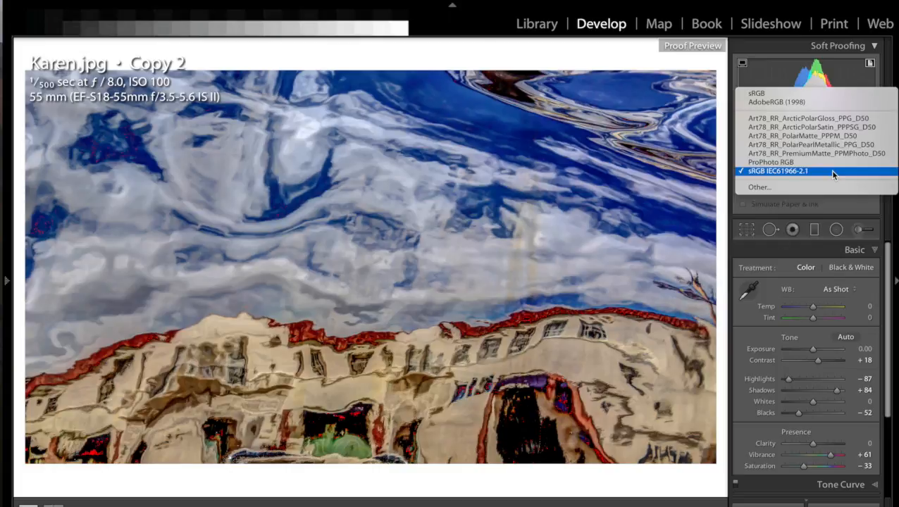
click(829, 152)
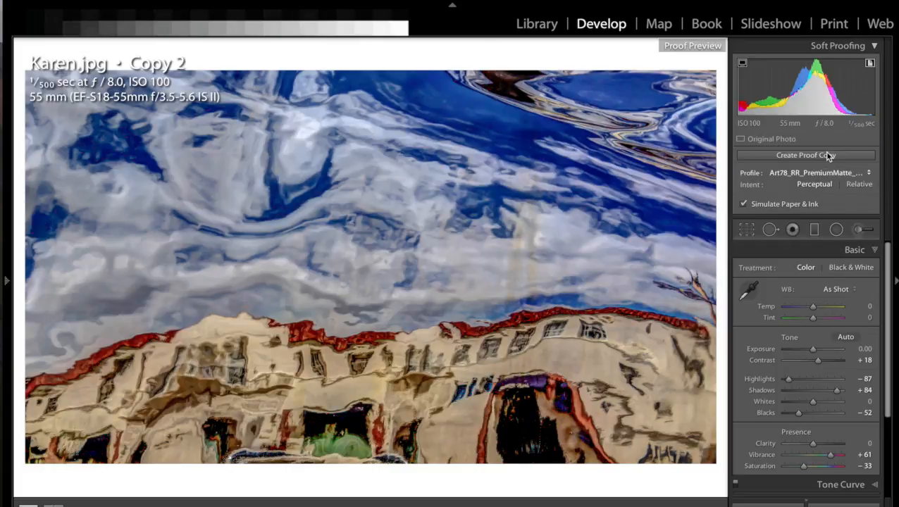
key(shift+s)
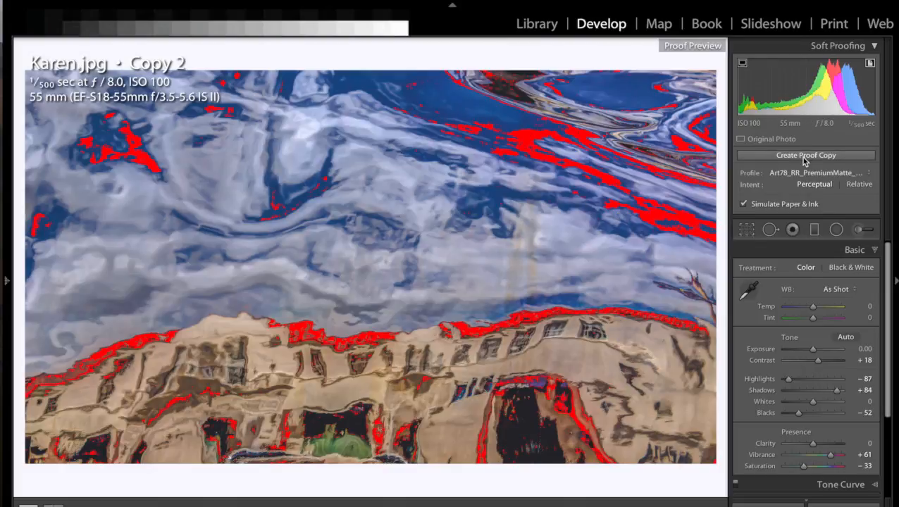
- Switch the proof profile back to sRGB IEC61966-2.1 and turn off soft proofing
click(833, 173)
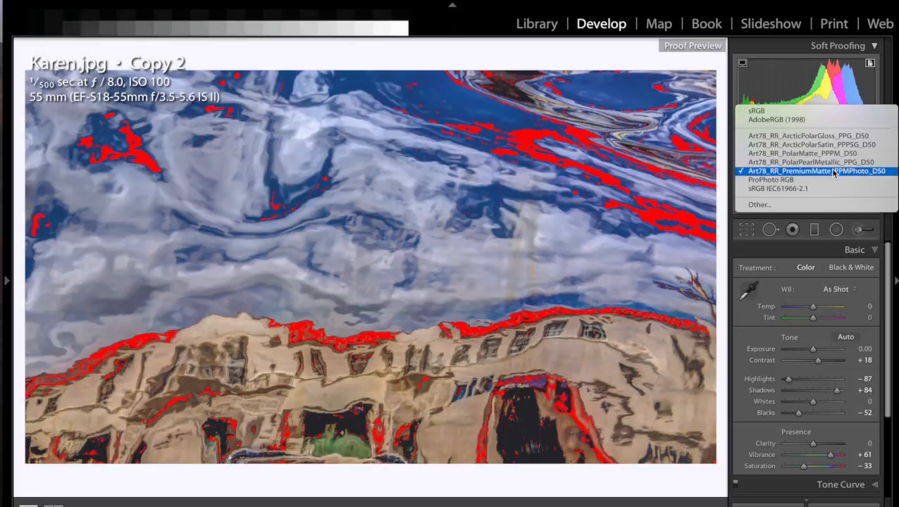
click(825, 189)
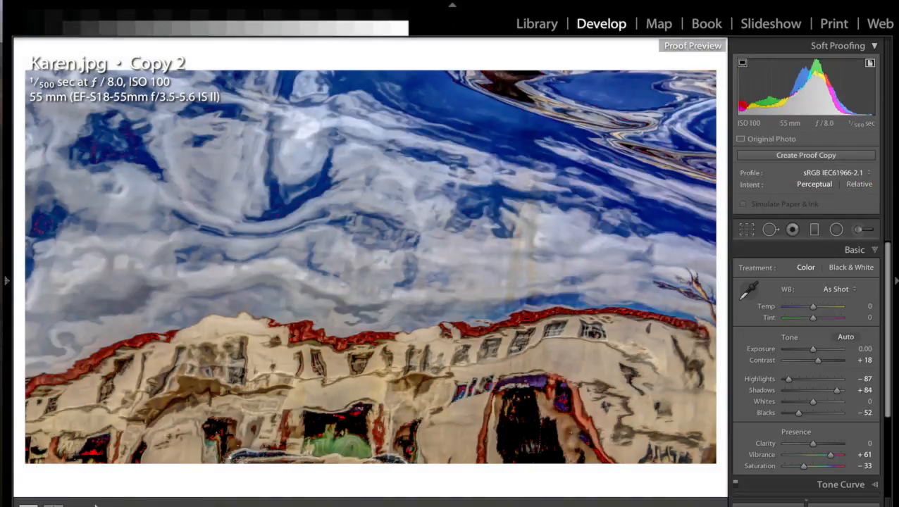
key(s)
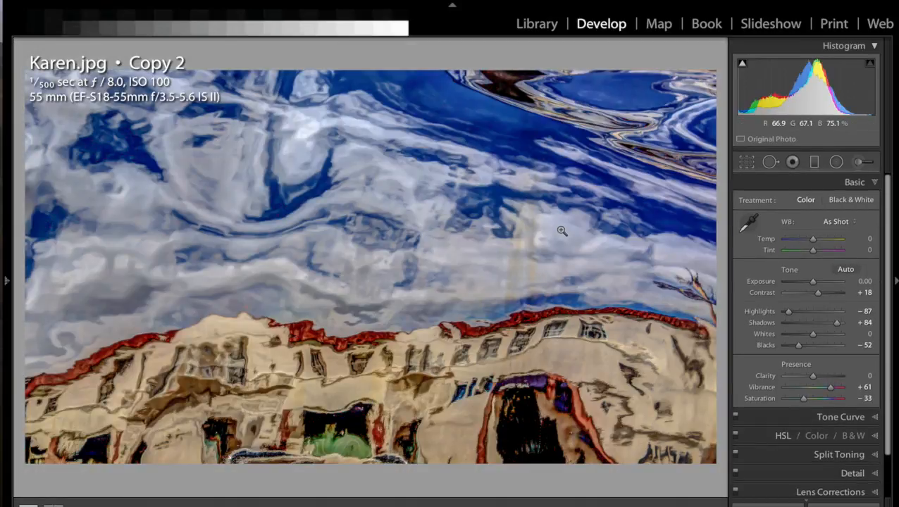
key(ctrl+alt+d)
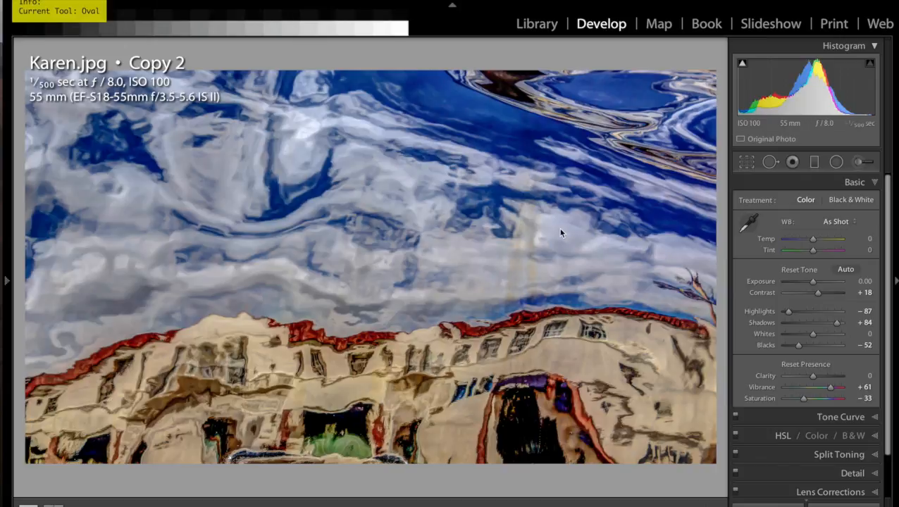
key(alt)
drag(500, 172, 551, 342)
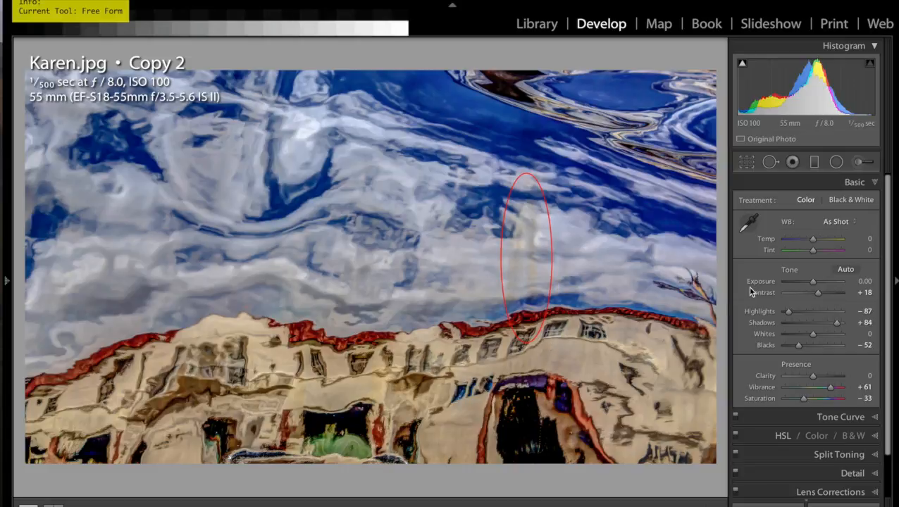
key(alt)
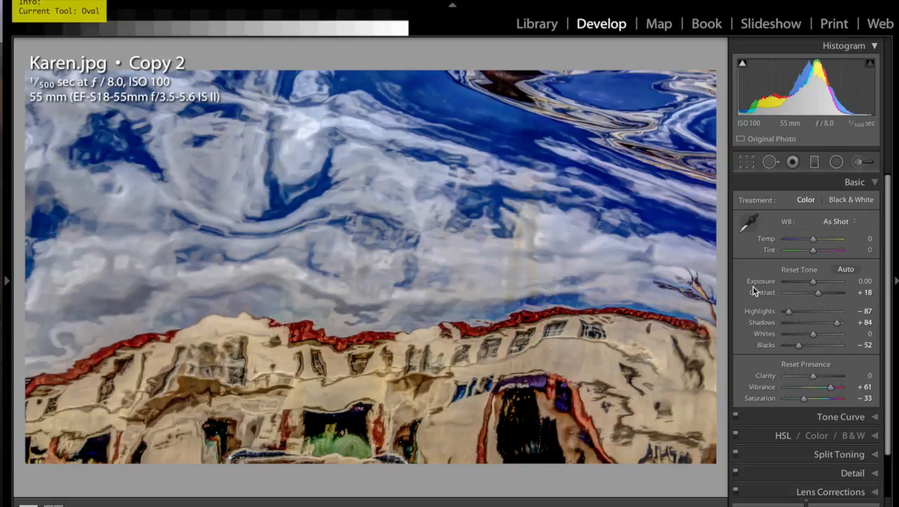
- Place a size 80 Clone spot over the upper end of the pale vertical streak in the reflected clouds
click(770, 162)
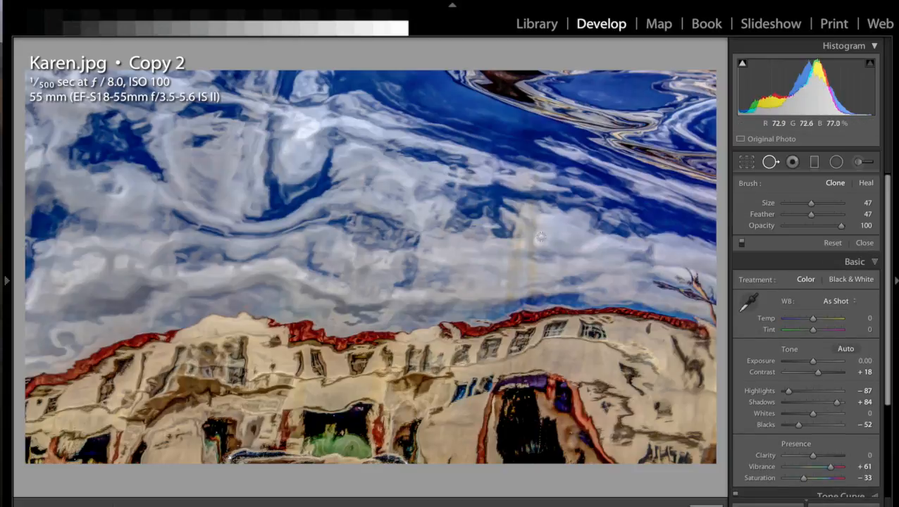
scroll(540, 239, up, 1)
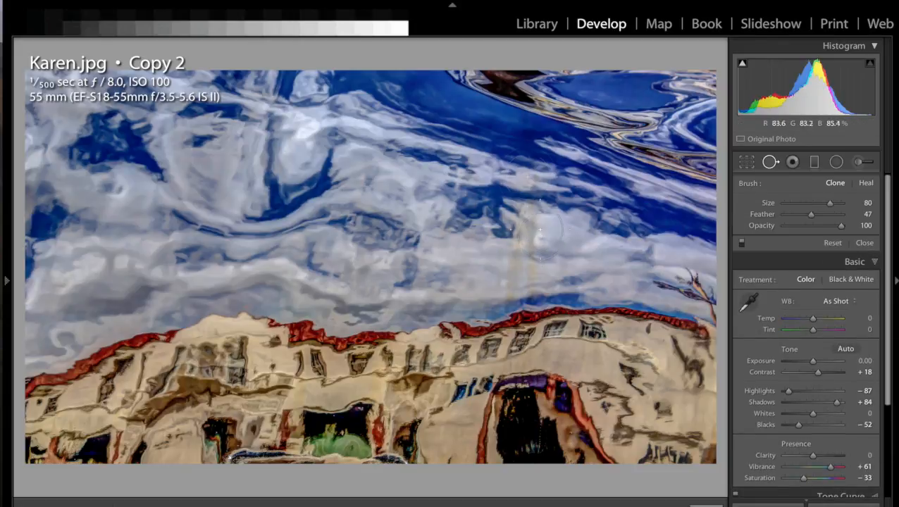
click(529, 186)
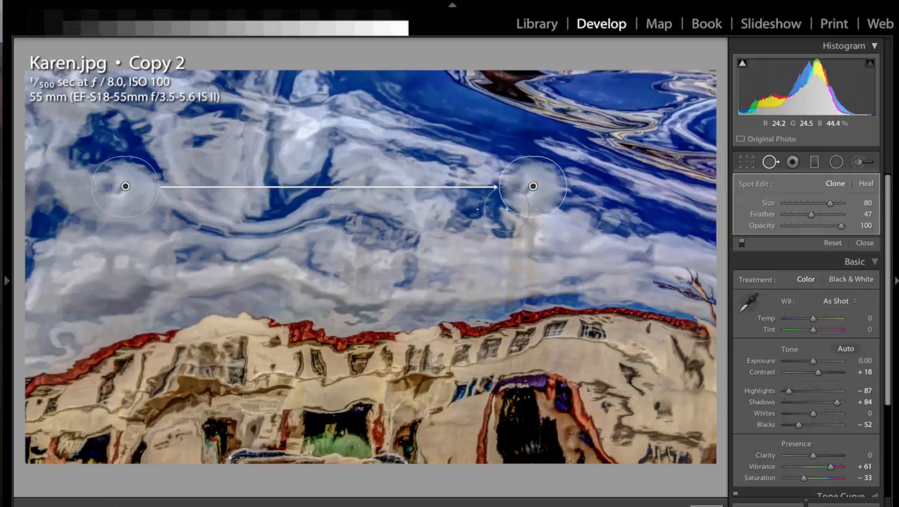
click(866, 184)
click(836, 184)
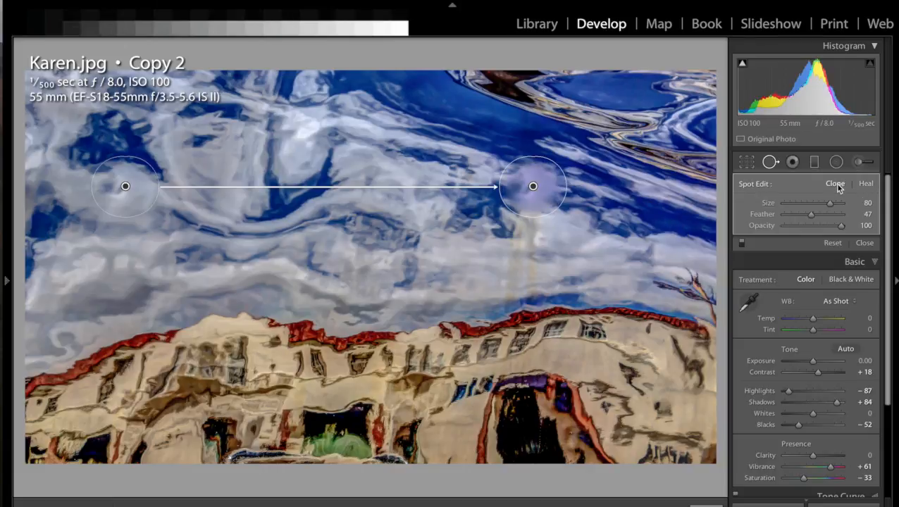
- Move the clone spot's source to the clouds near the photo's upper edge and set its Feather to 86
mouse_move(108, 200)
mouse_down()
mouse_move(141, 189)
mouse_move(181, 146)
mouse_up()
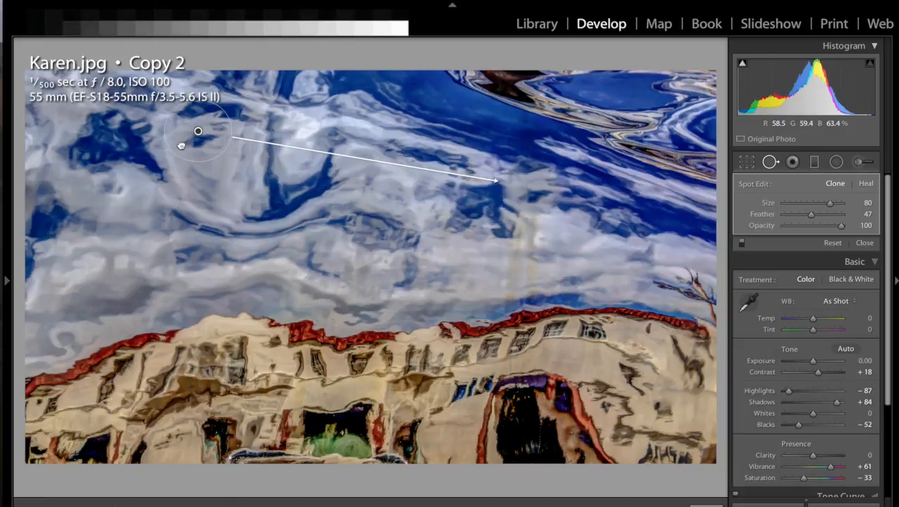
mouse_move(181, 146)
mouse_down()
mouse_move(196, 144)
mouse_move(225, 107)
mouse_move(218, 115)
mouse_up()
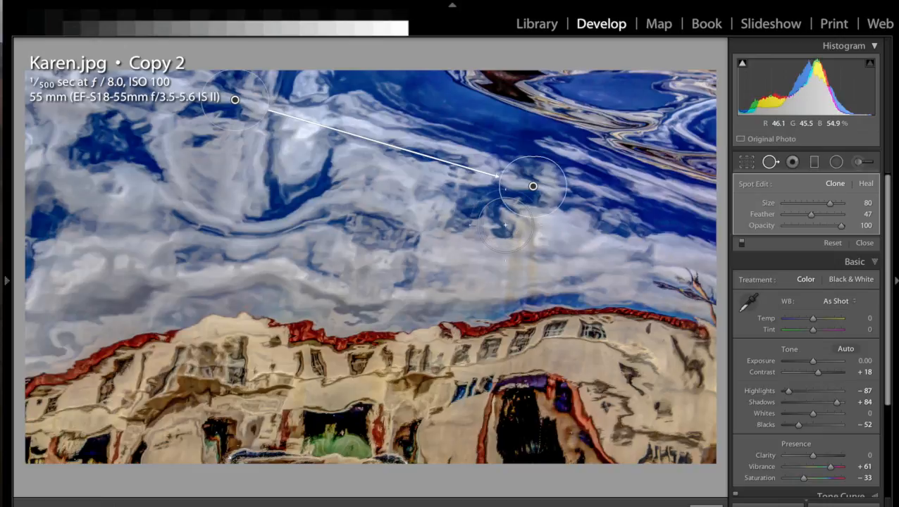
drag(811, 215, 835, 217)
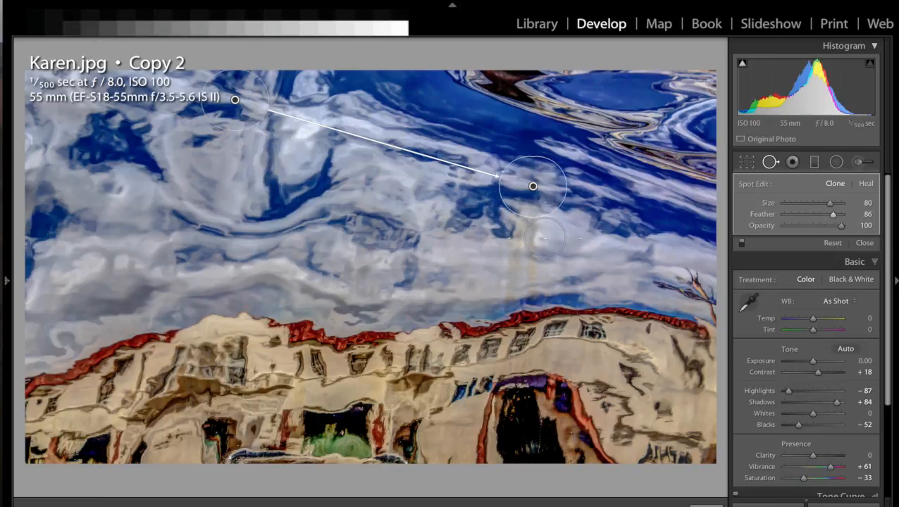
- Clone over the middle and lower parts of the cloud streak with two short strokes and finish spot removal
drag(515, 229, 538, 215)
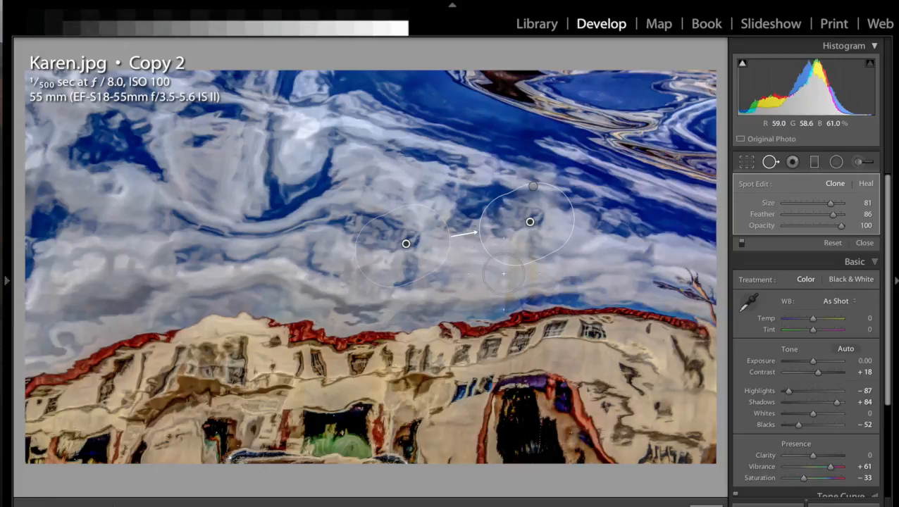
drag(498, 268, 529, 247)
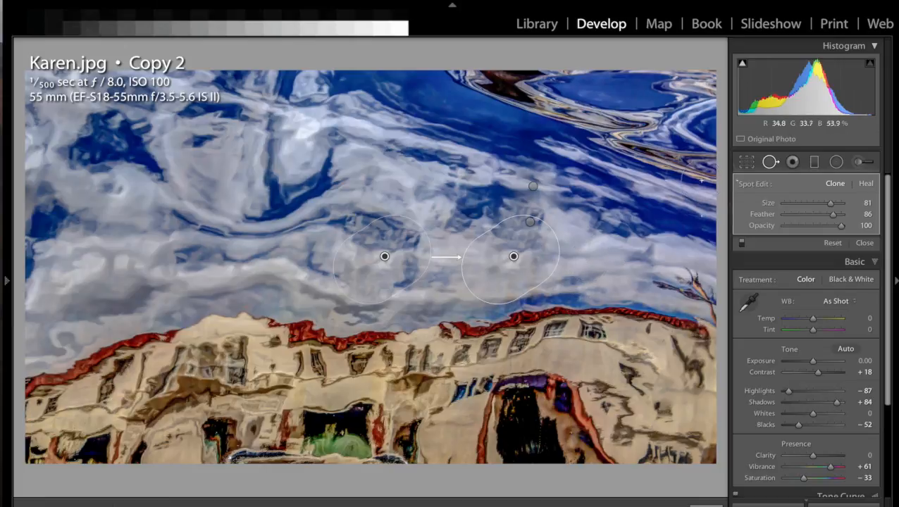
click(770, 162)
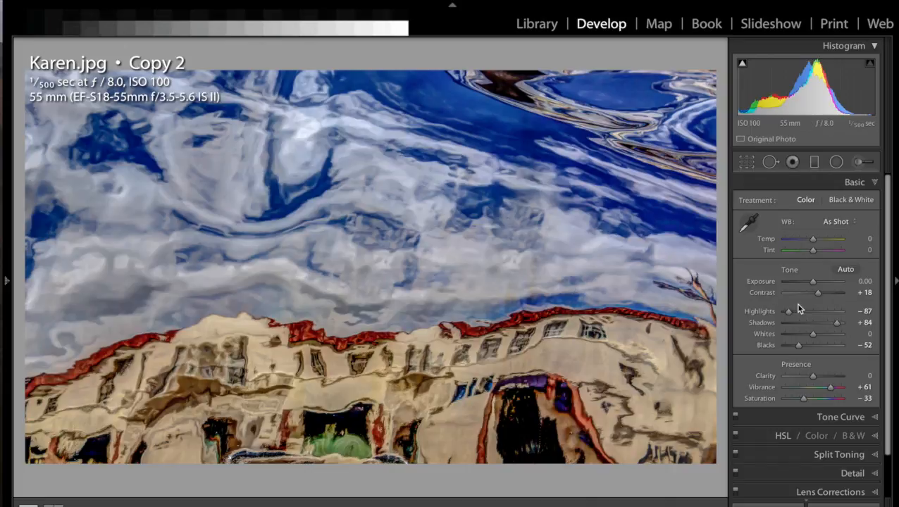
- Compare the retouched building reflection copy with its uncropped original
key(Left)
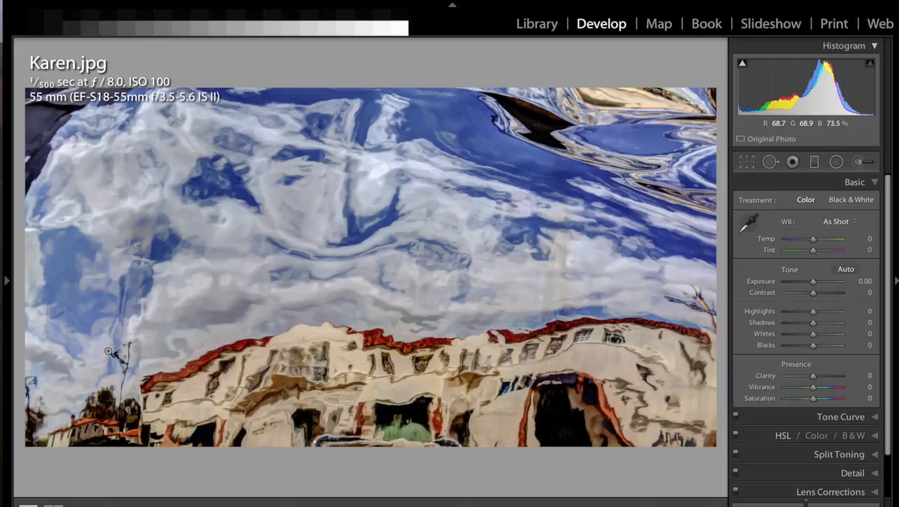
key(Right)
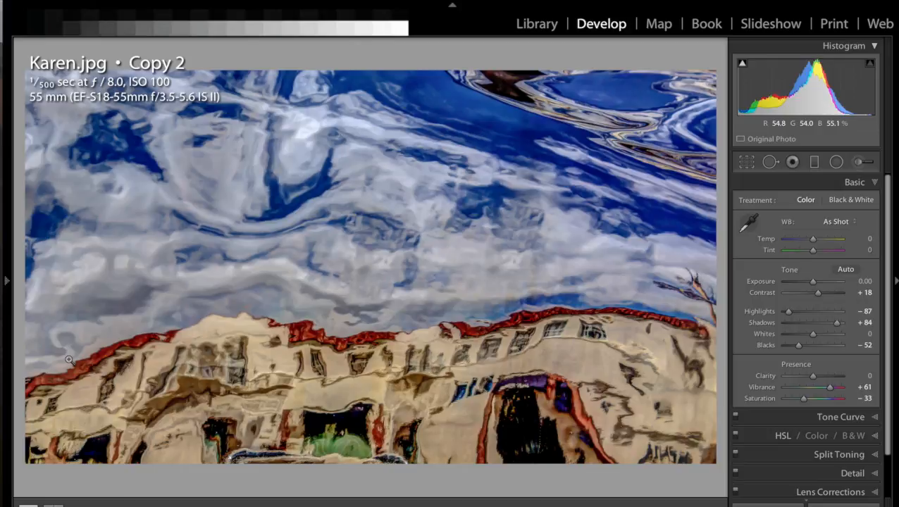
- Try a 2 x 3 / 4 x 6 aspect ratio for the building reflection copy's crop
click(749, 162)
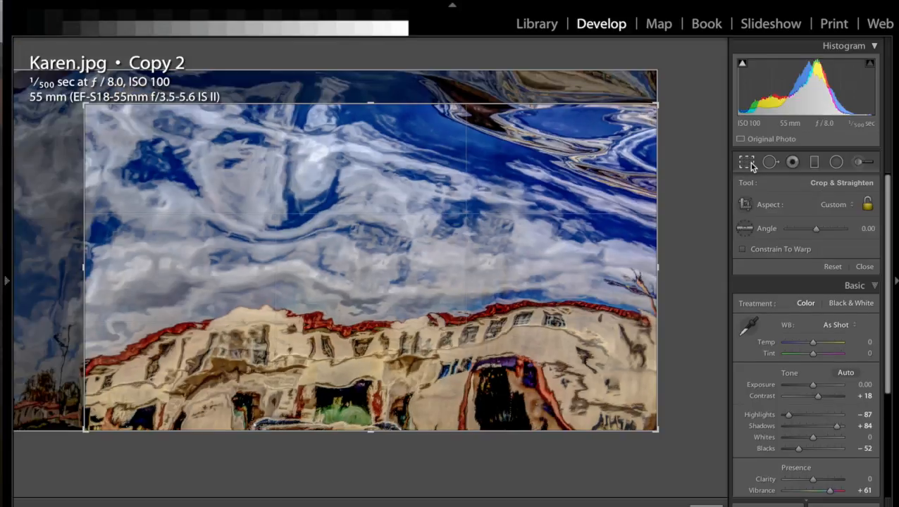
click(795, 209)
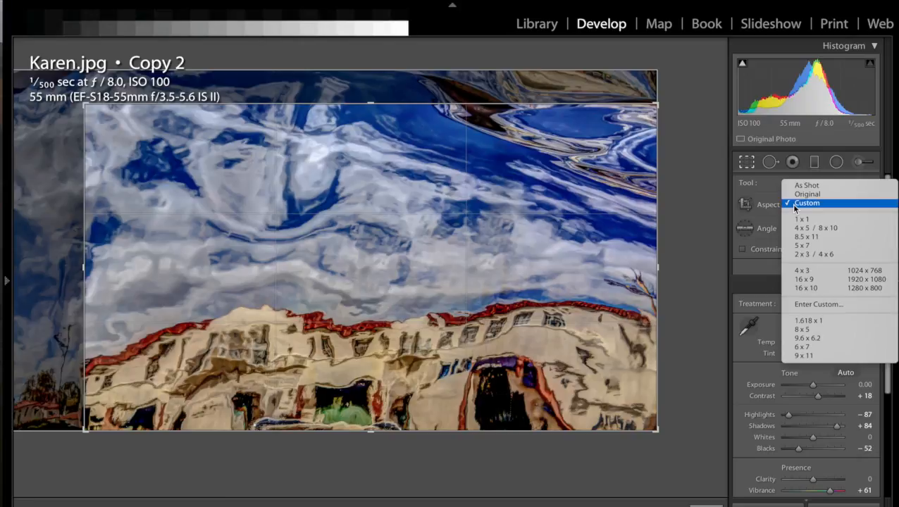
click(808, 255)
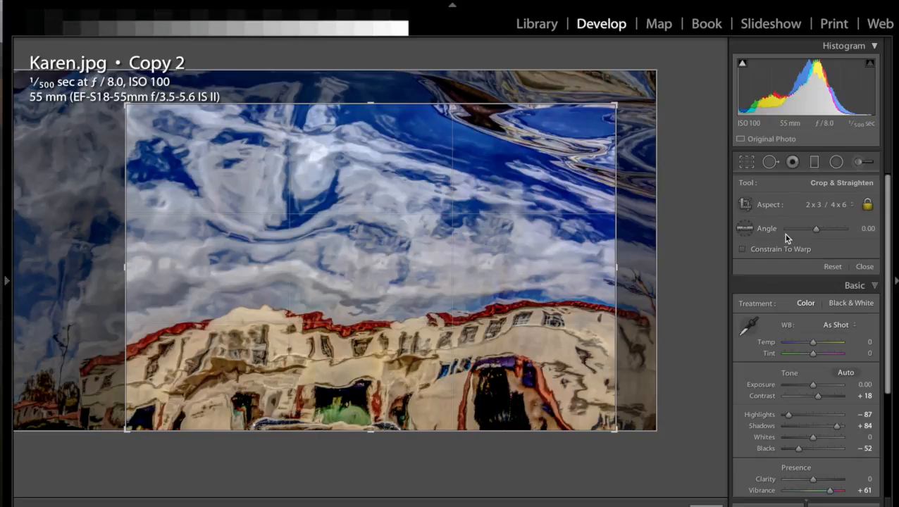
key(Return)
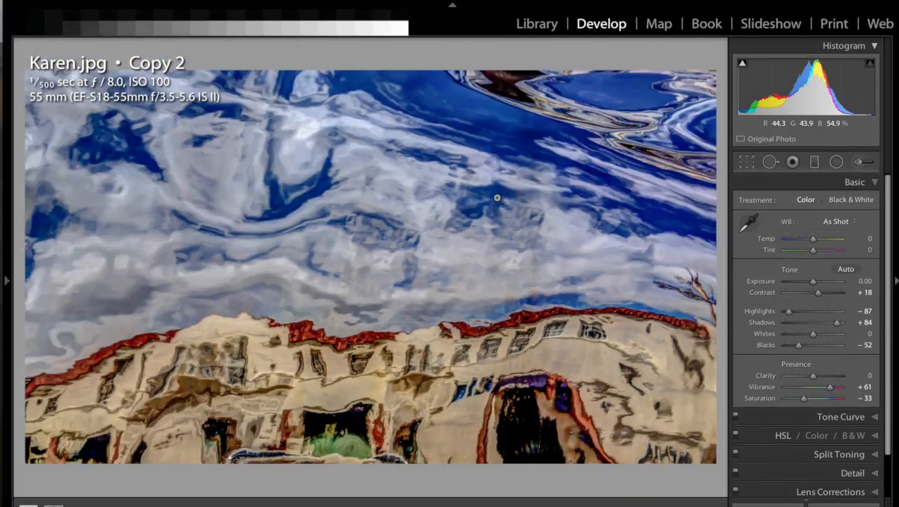
- Review the uncropped building reflection once more and return to the cropped, toned copy
key(Left)
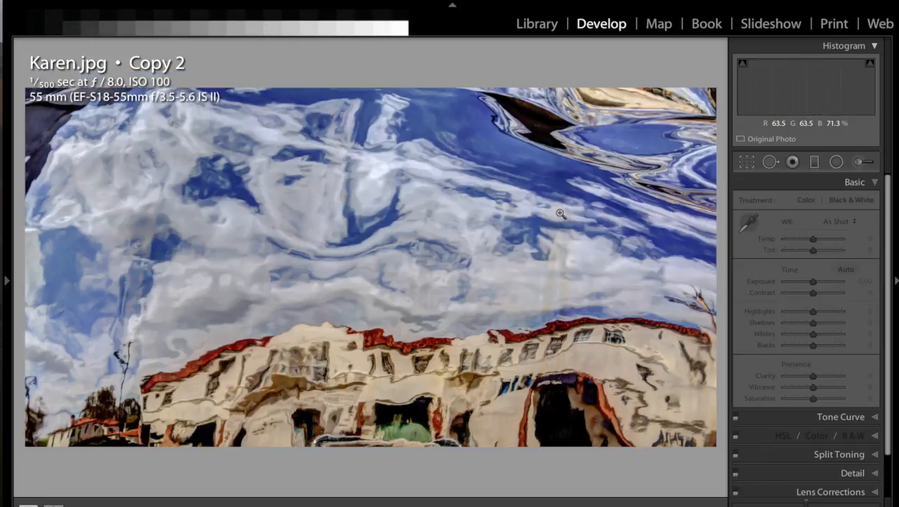
key(Right)
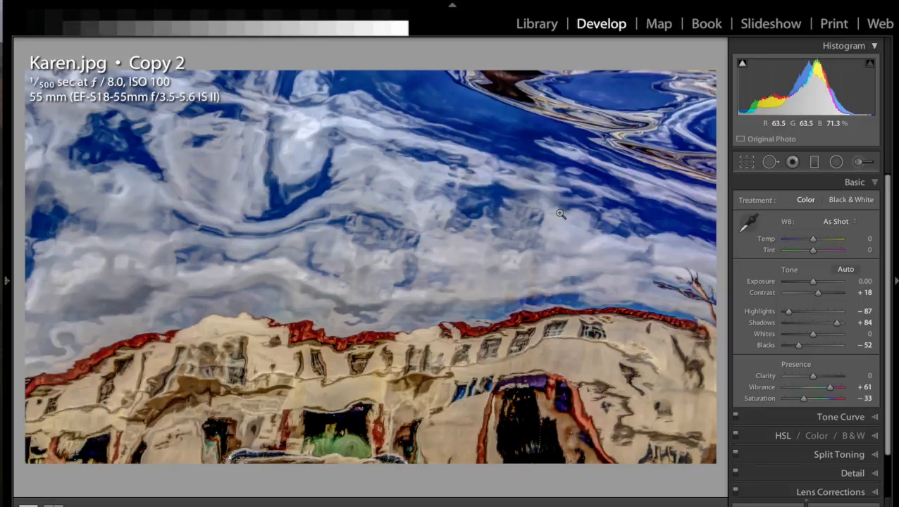
- Move on to the photo of reeds reflected in water and examine the grass clump at the waterline for sharpness
key(Right)
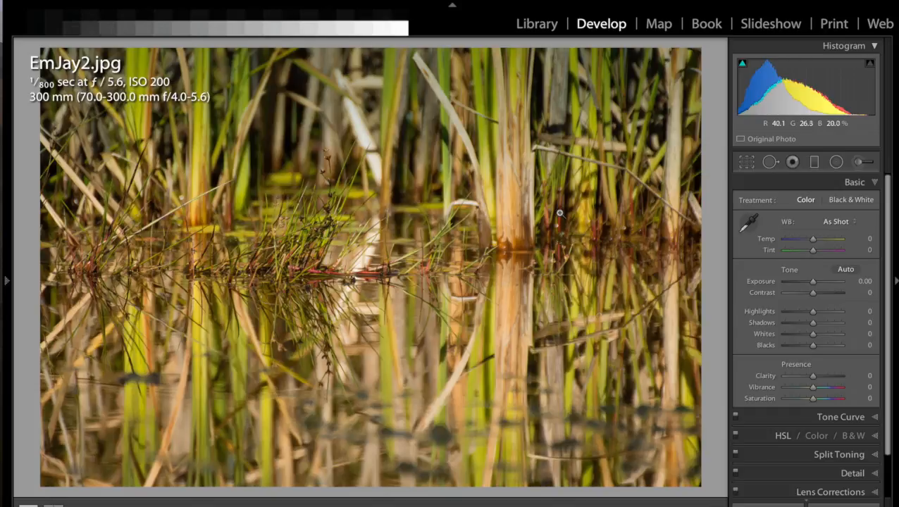
click(348, 267)
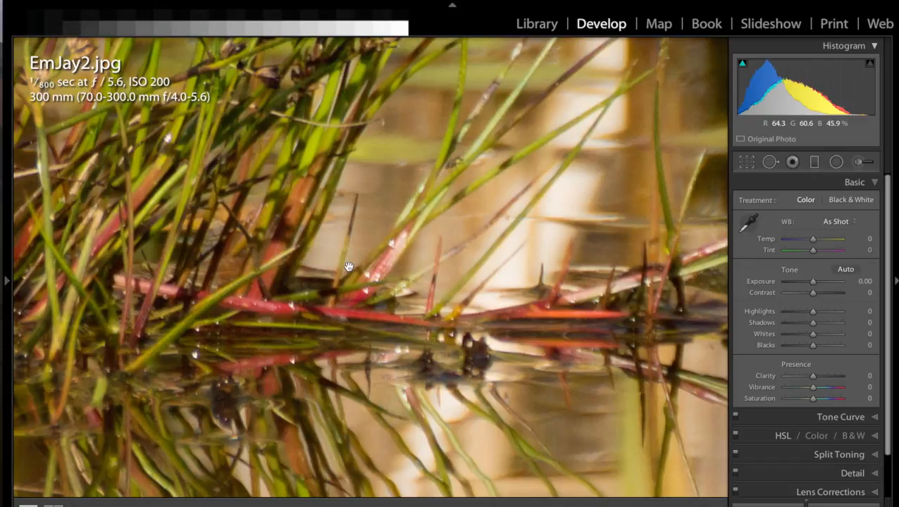
scroll(349, 267, down, 5)
scroll(349, 267, left, 5)
scroll(348, 267, up, 5)
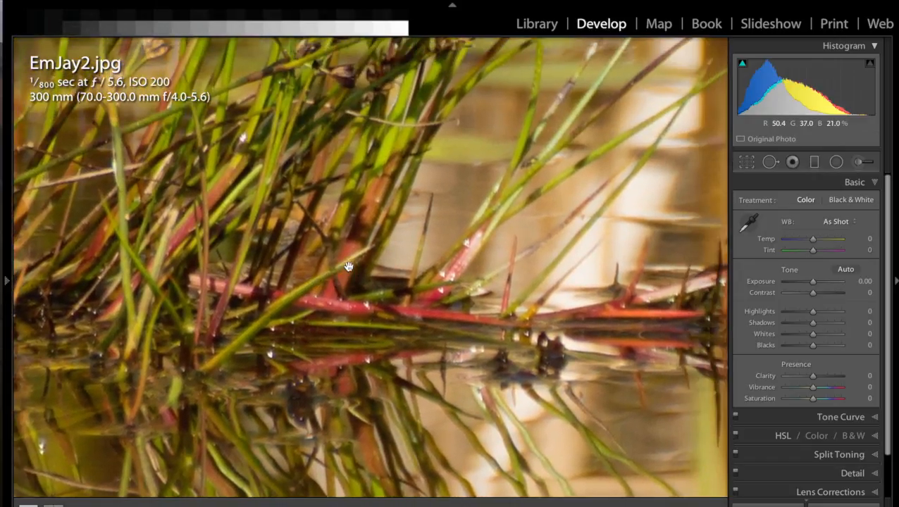
scroll(348, 267, up, 8)
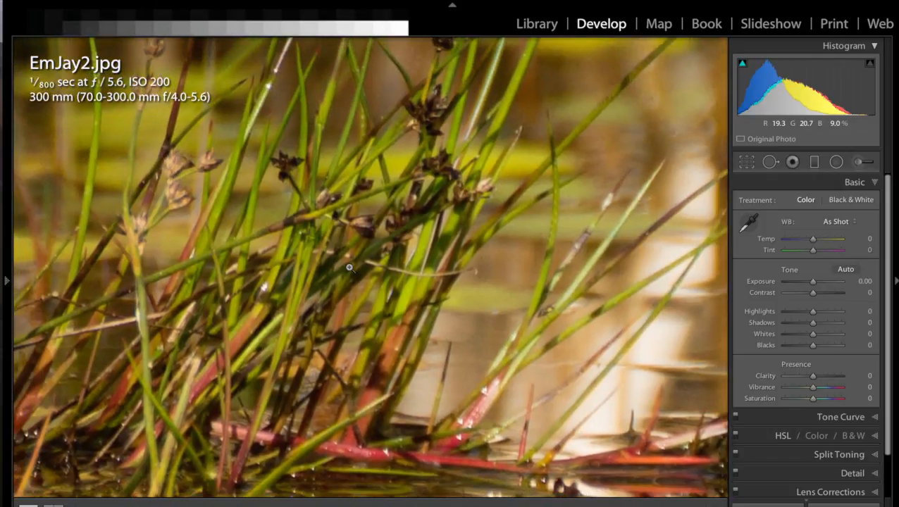
click(348, 267)
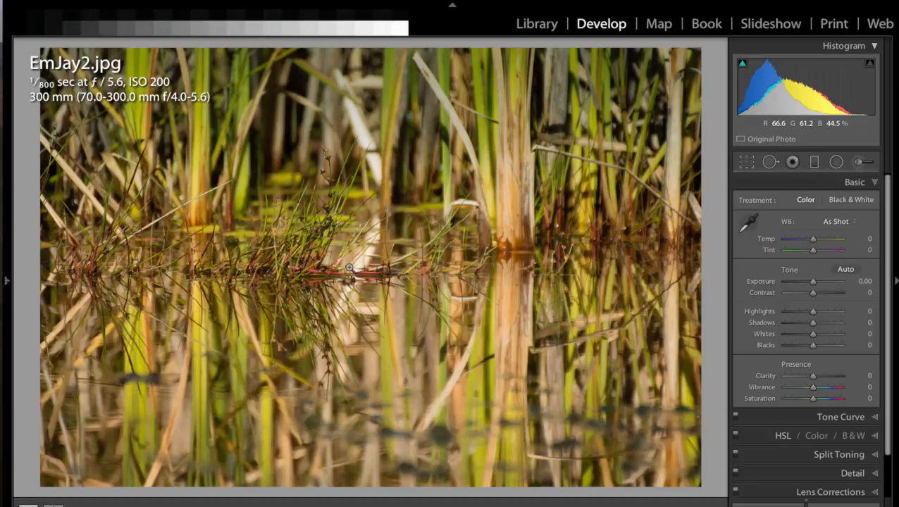
click(350, 269)
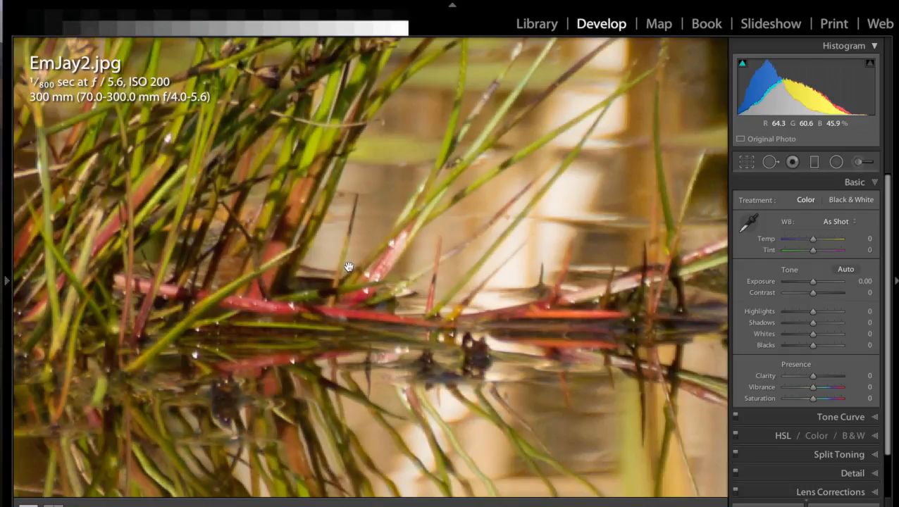
scroll(349, 267, up, 5)
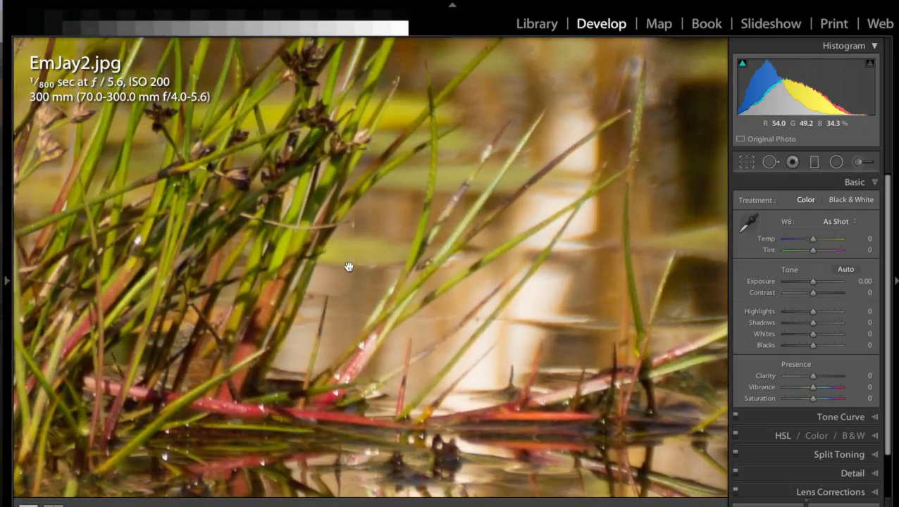
- Set up the Adjustment Brush for the reeds photo with saturation reset to 0 and exposure at −2.69
scroll(349, 267, down, 3)
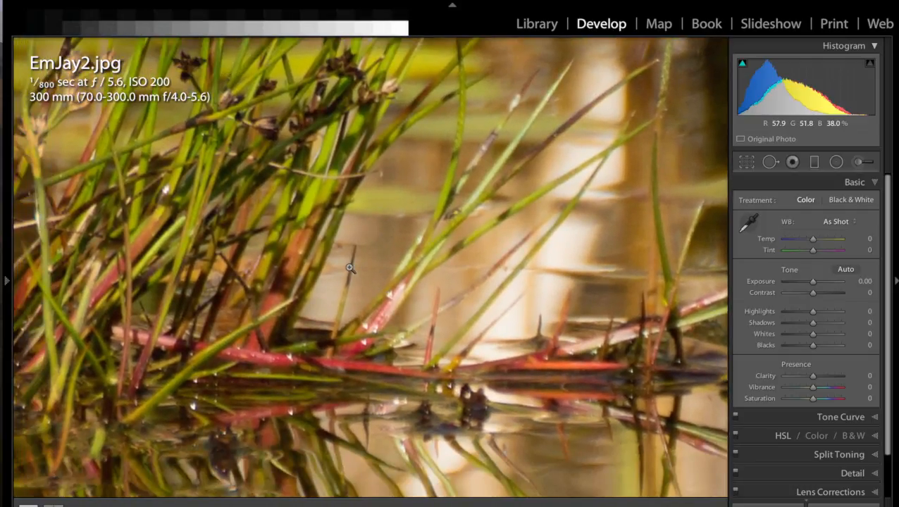
click(349, 269)
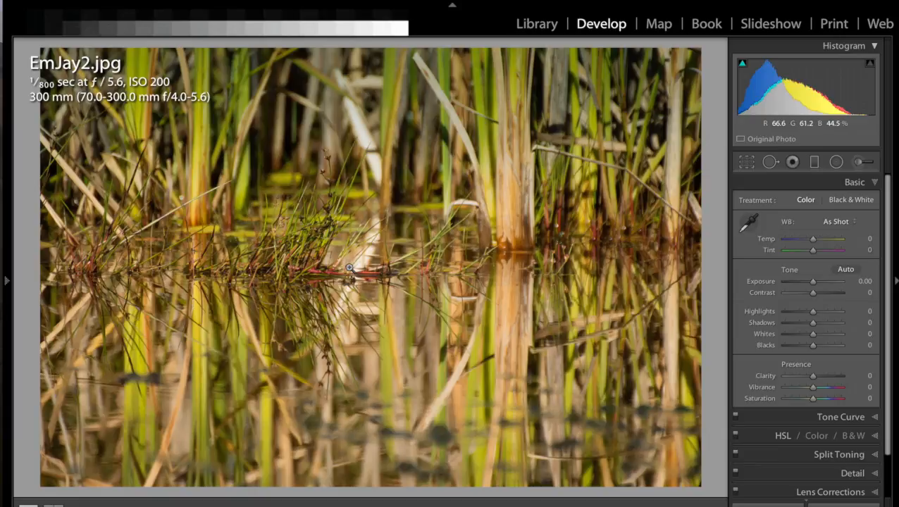
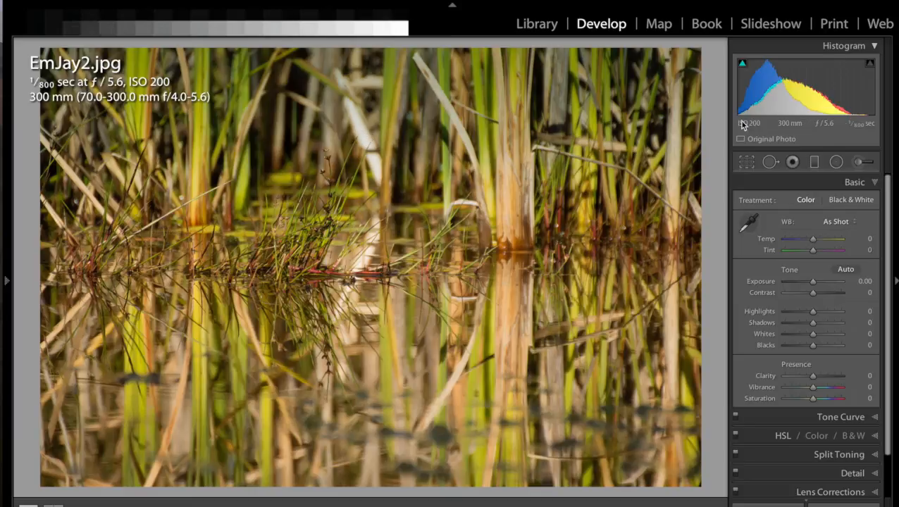
click(861, 165)
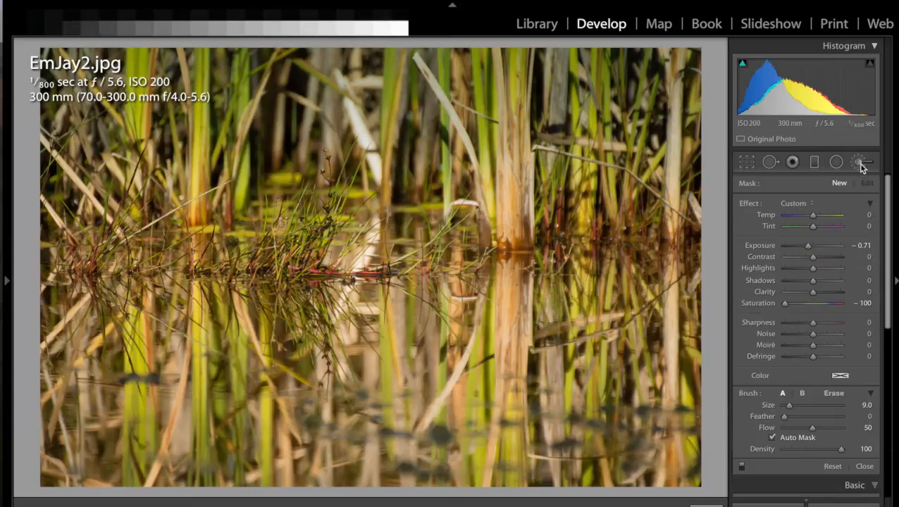
double_click(763, 304)
click(794, 247)
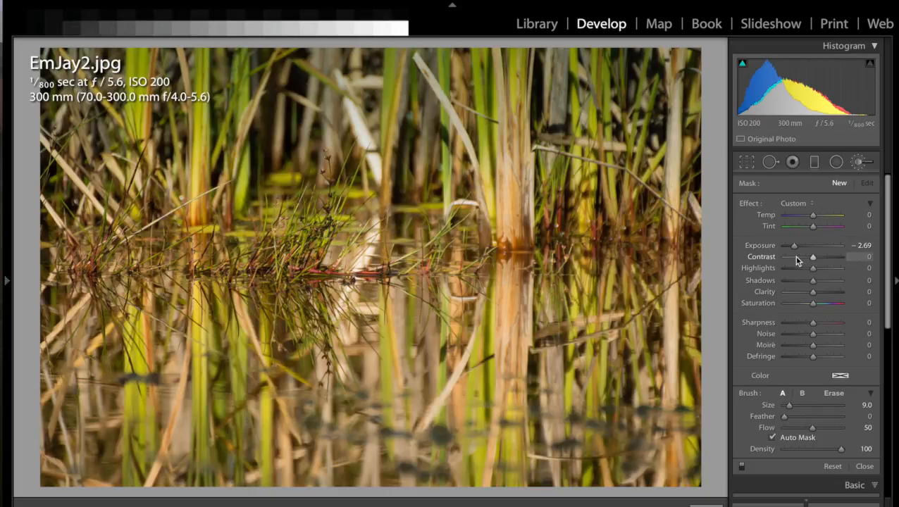
- Mark the brush's Flow and Auto Mask settings with a red annotation line and clear the annotation
key(alt)
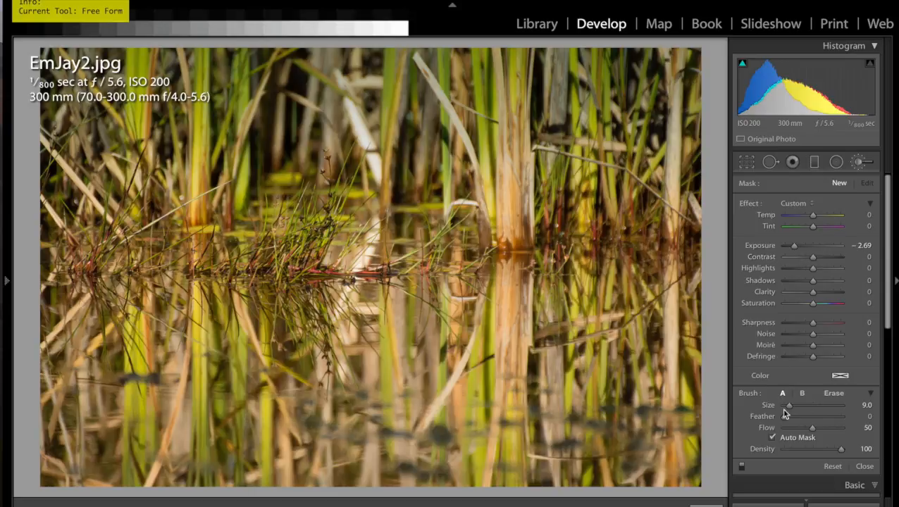
key(alt)
key(o)
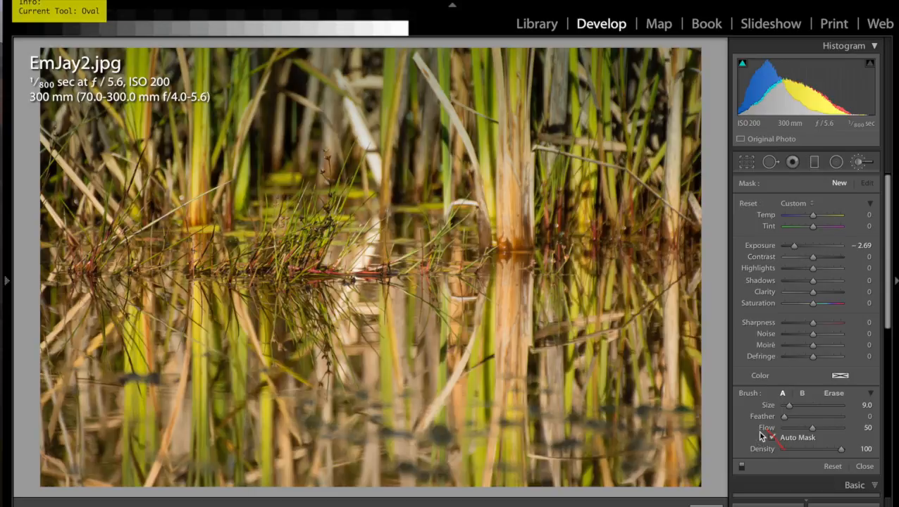
drag(762, 435, 787, 449)
key(f)
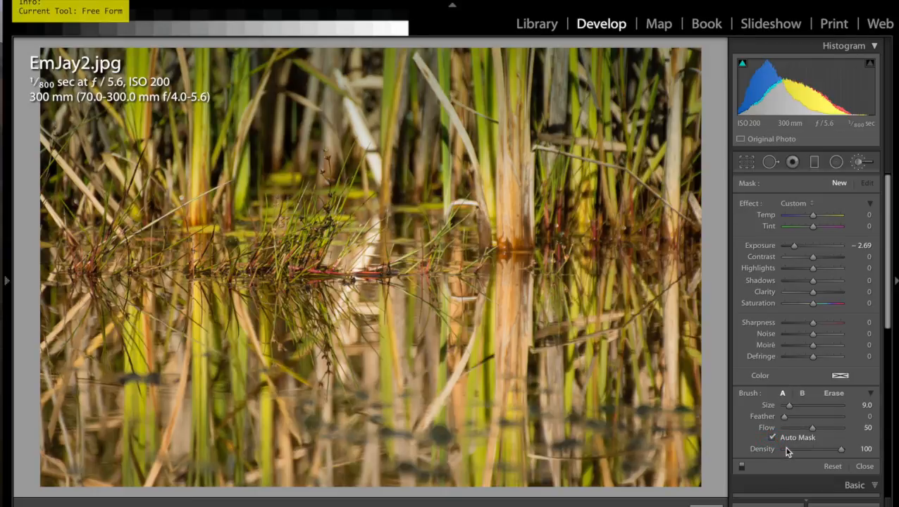
key(ctrl+alt+d)
- Enlarge the adjustment brush to size 100 and dab it once on the pale slanting reed stem
scroll(389, 266, up, 10)
scroll(389, 266, up, 7)
right_click(389, 266)
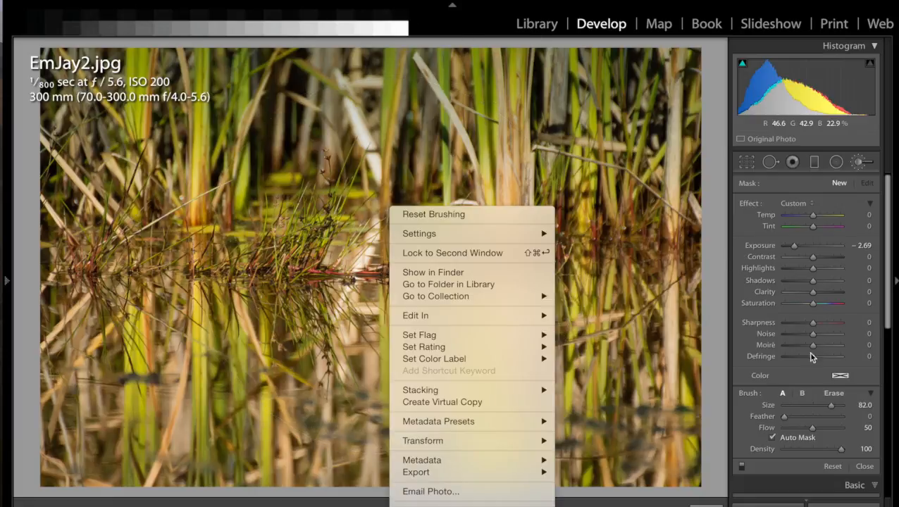
click(828, 406)
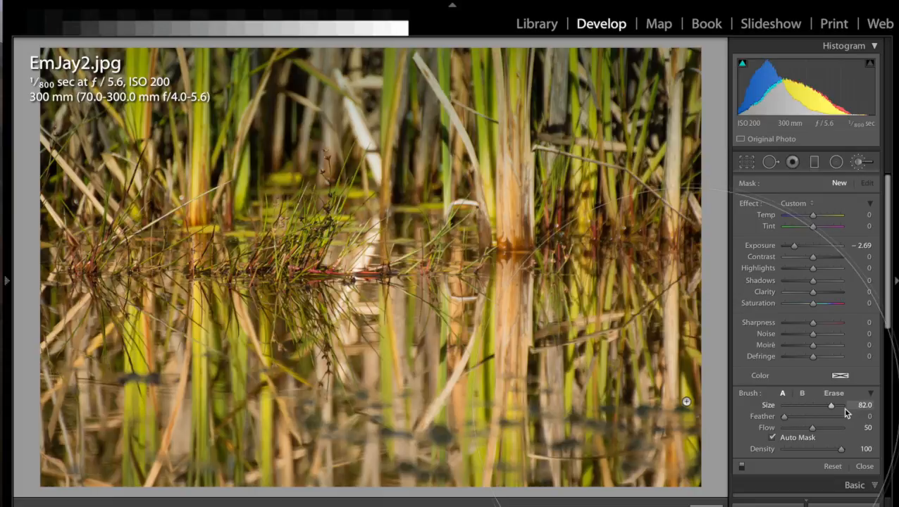
drag(833, 409, 842, 409)
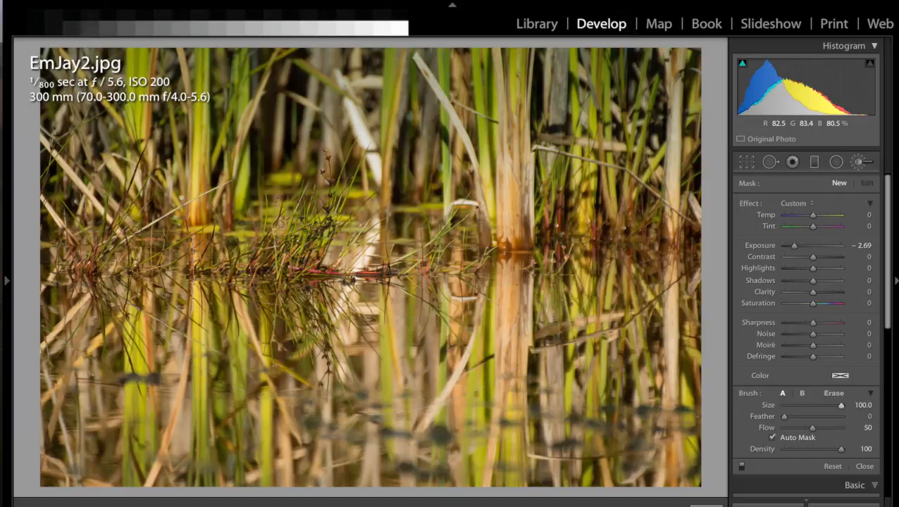
click(358, 128)
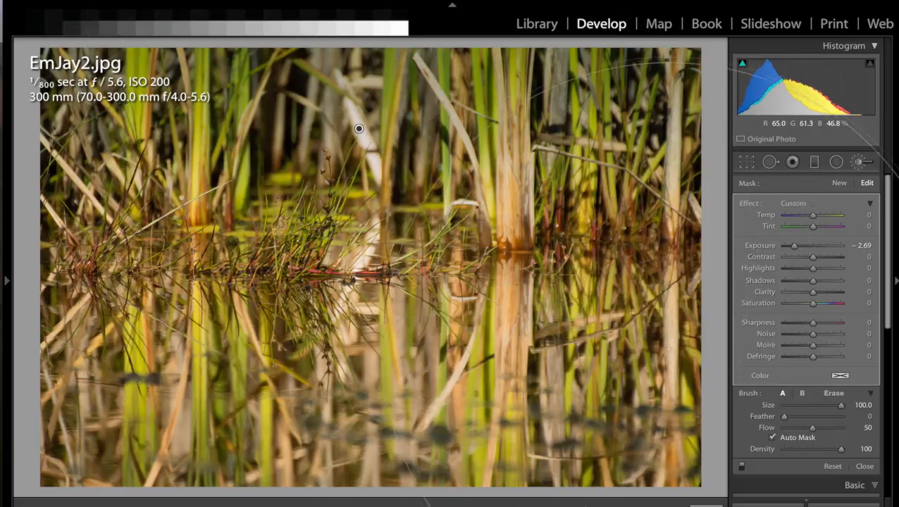
- Lower the mask's exposure to −4.00, raise the brush flow to 100 and dab the pale stem again
drag(791, 246, 767, 251)
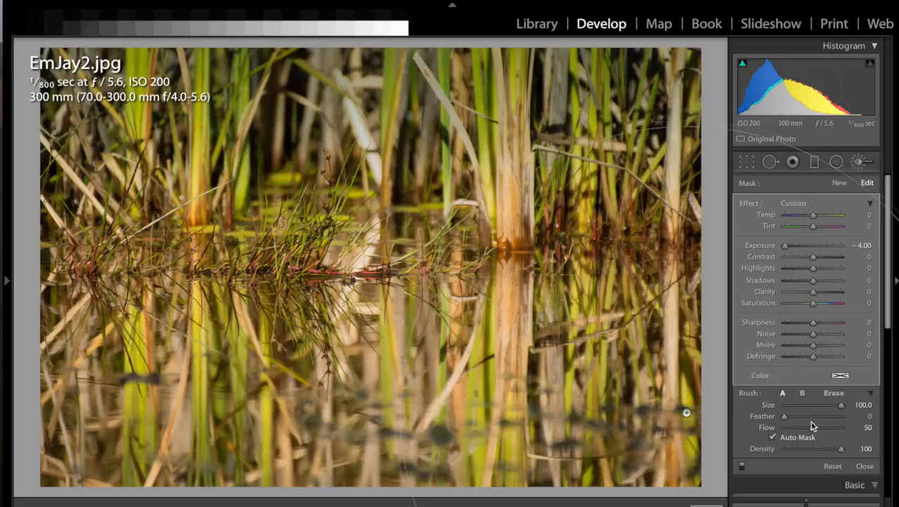
drag(812, 427, 845, 428)
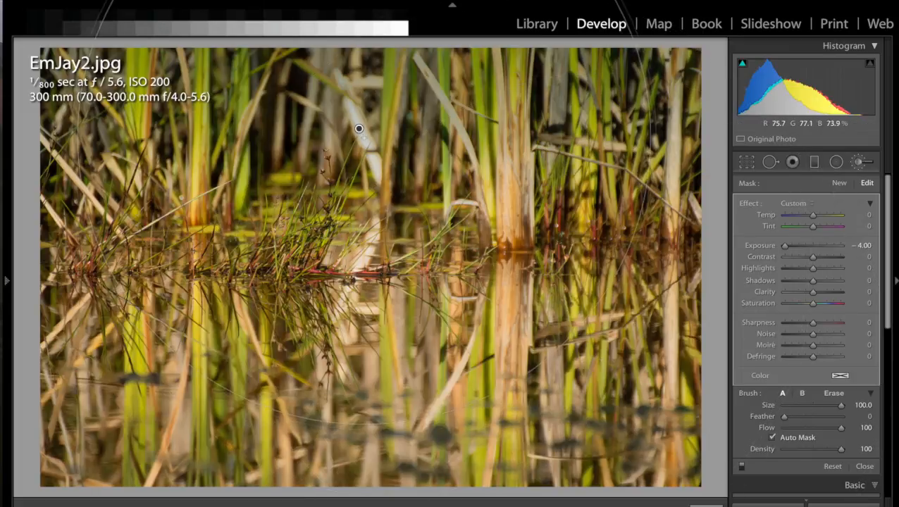
click(359, 128)
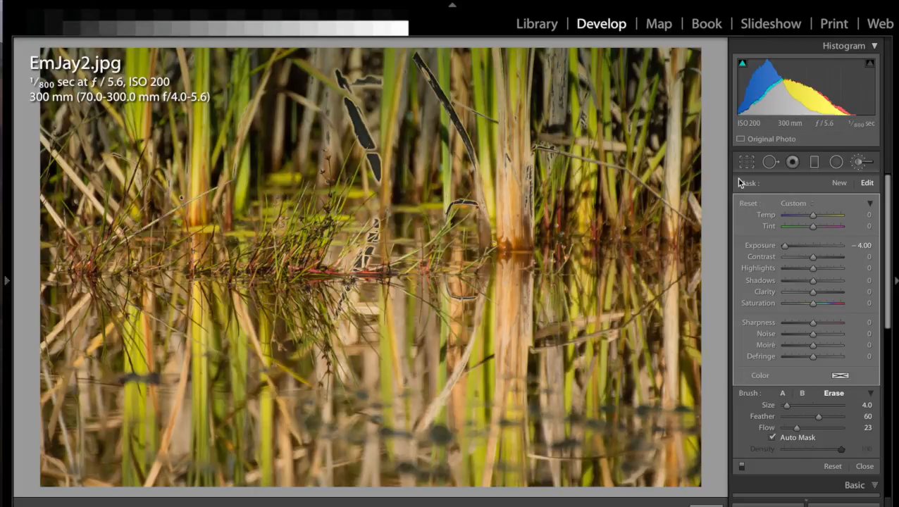
- Mark the darkened stems and patches around the brushed reed with freehand annotation strokes
key(ctrl+alt+d)
key(ctrl+alt+f)
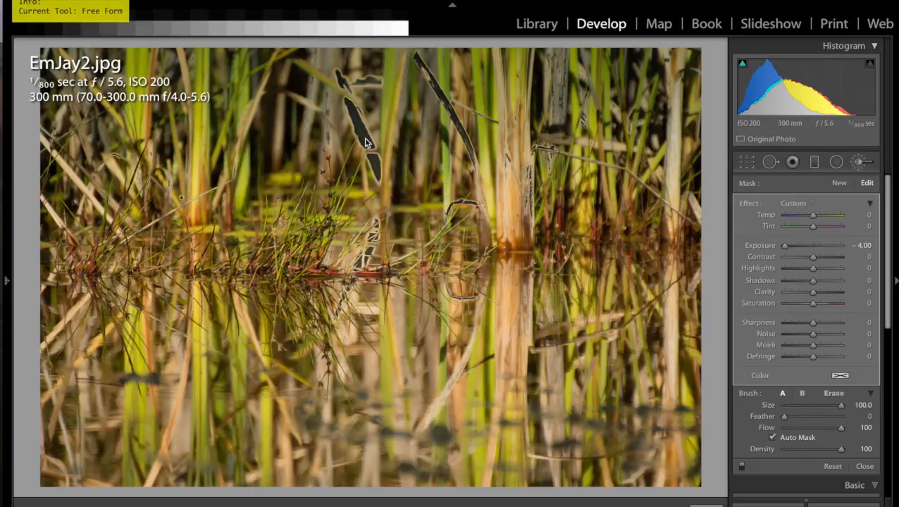
drag(461, 129, 451, 141)
drag(561, 104, 554, 122)
drag(371, 251, 381, 252)
- Restore the reeds photo to its first brush stroke in the history
mouse_move(7, 282)
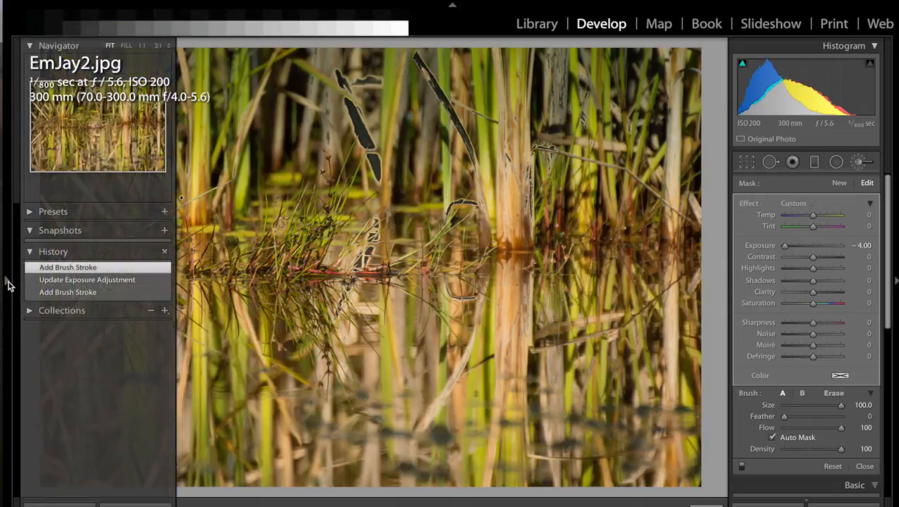
click(64, 292)
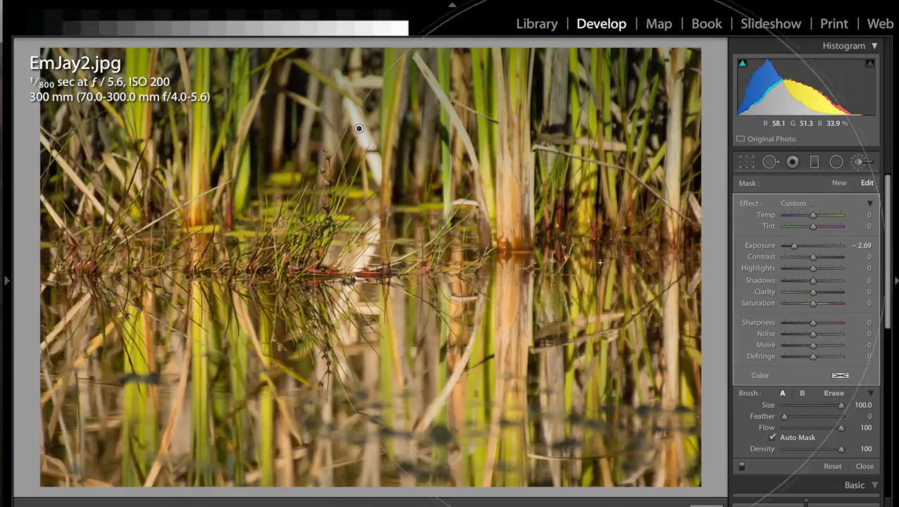
- Reduce the brush size to 4.6, start a new mask and paint along the pale slanting reed stem
key(bracketleft)
drag(839, 407, 787, 413)
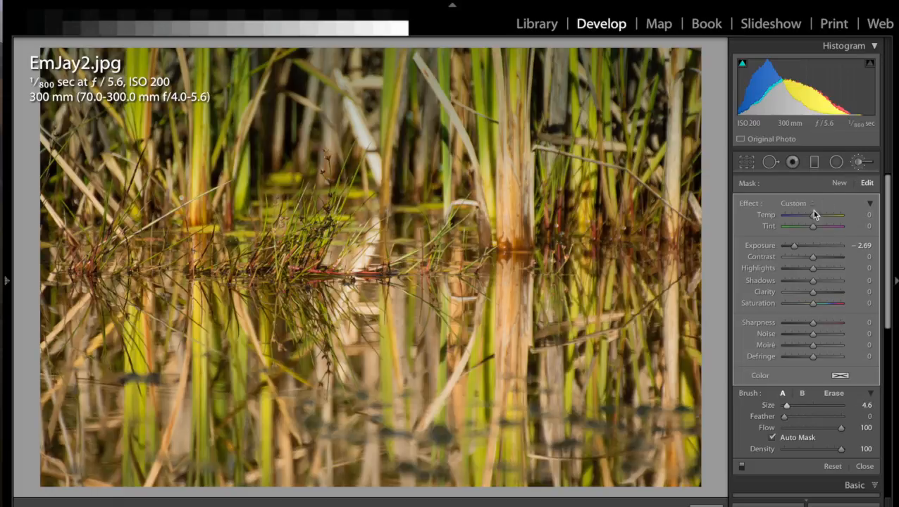
click(841, 185)
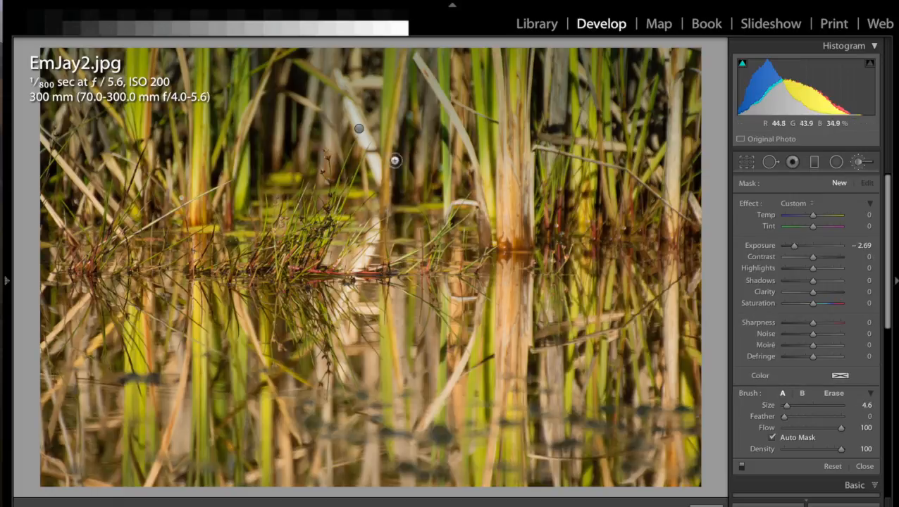
drag(378, 168, 348, 106)
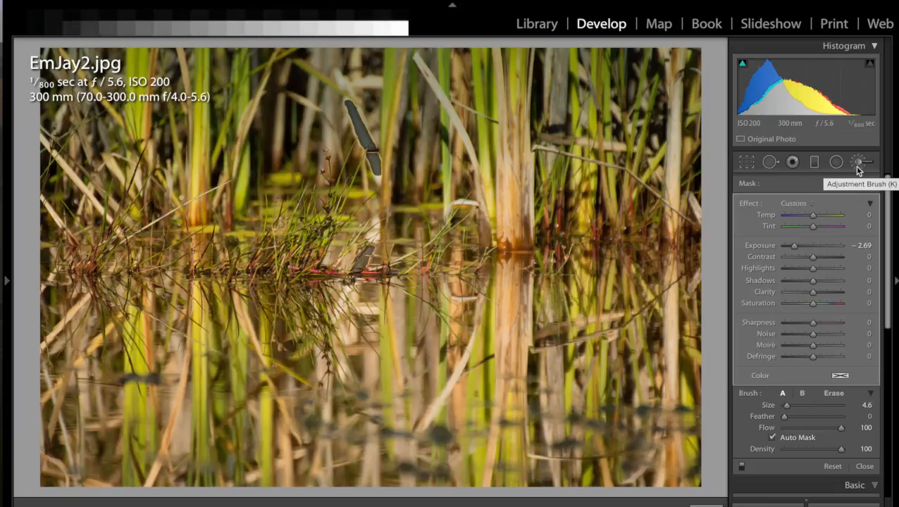
- Move on to the orange misty lake photo and examine the dark trees close up for noise and detail
key(Right)
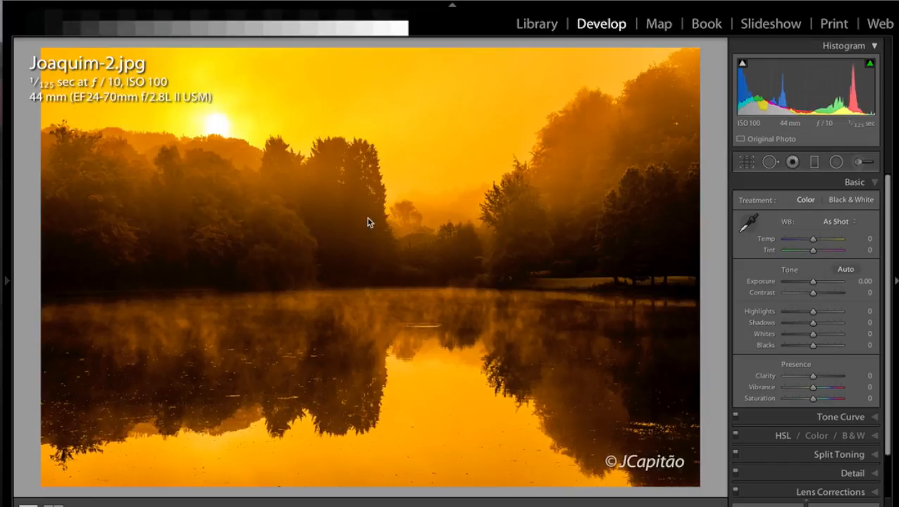
click(362, 215)
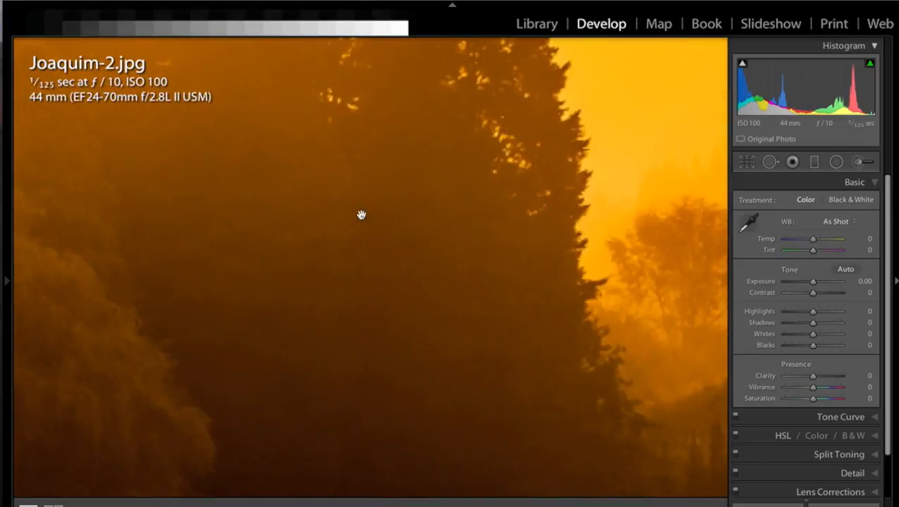
scroll(361, 215, up, 4)
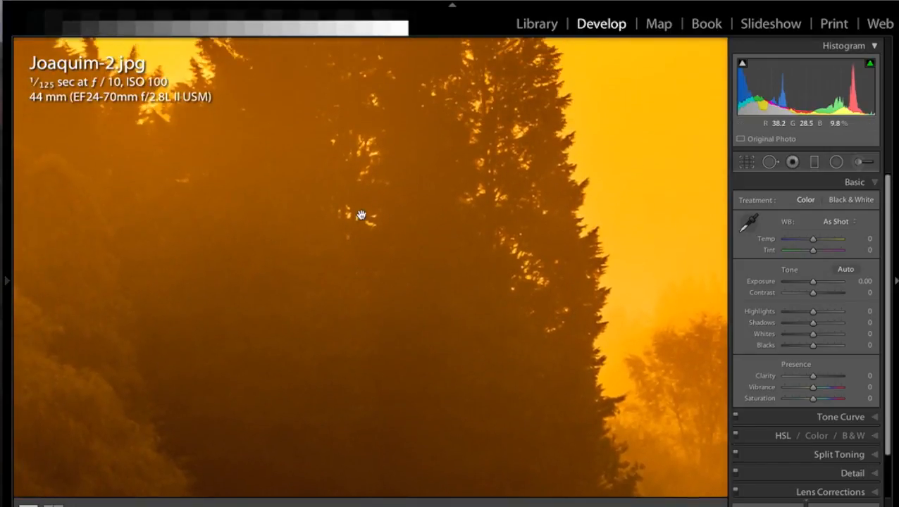
scroll(362, 215, left, 3)
scroll(361, 215, down, 1)
scroll(361, 215, left, 1)
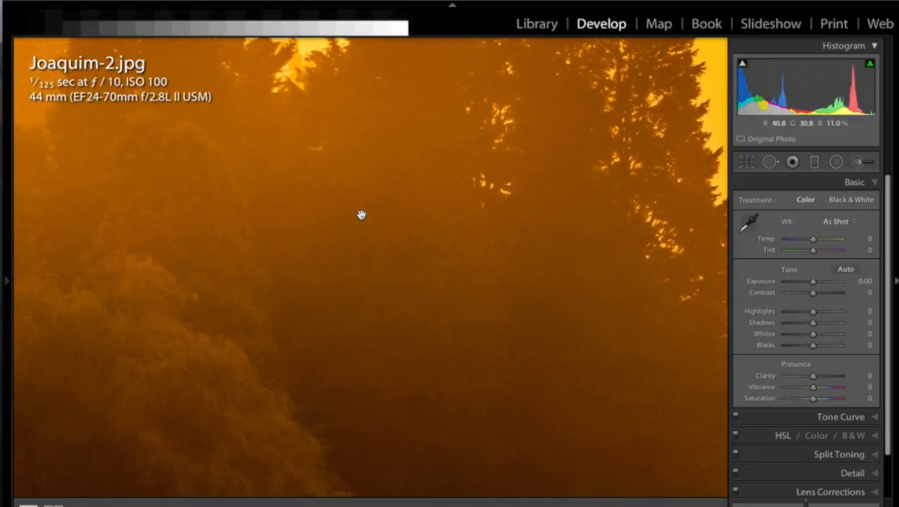
click(361, 215)
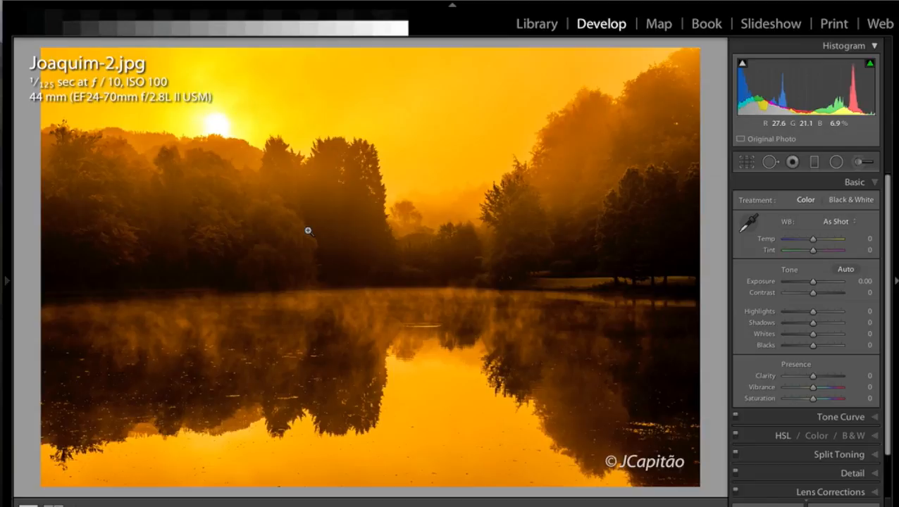
- Try luminance noise reduction of 30 and clarity of −40 on the misty lake photo
click(337, 190)
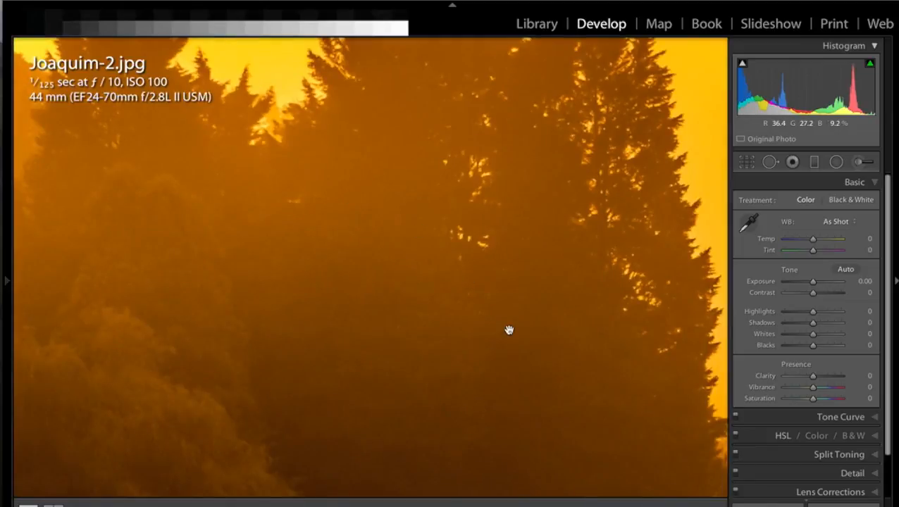
click(799, 473)
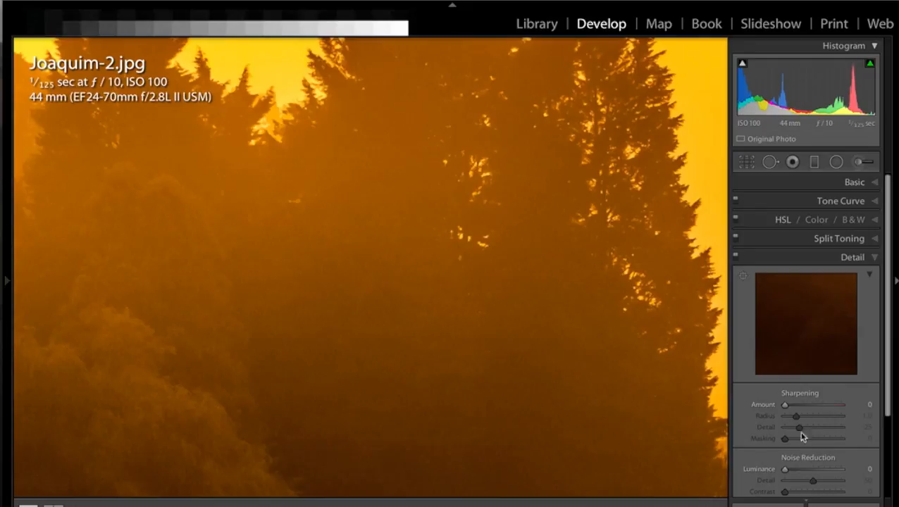
click(802, 469)
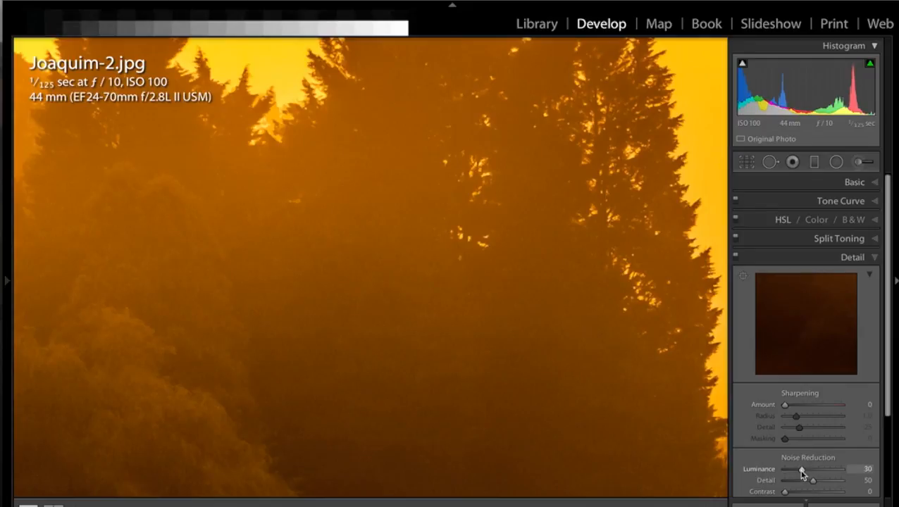
click(438, 331)
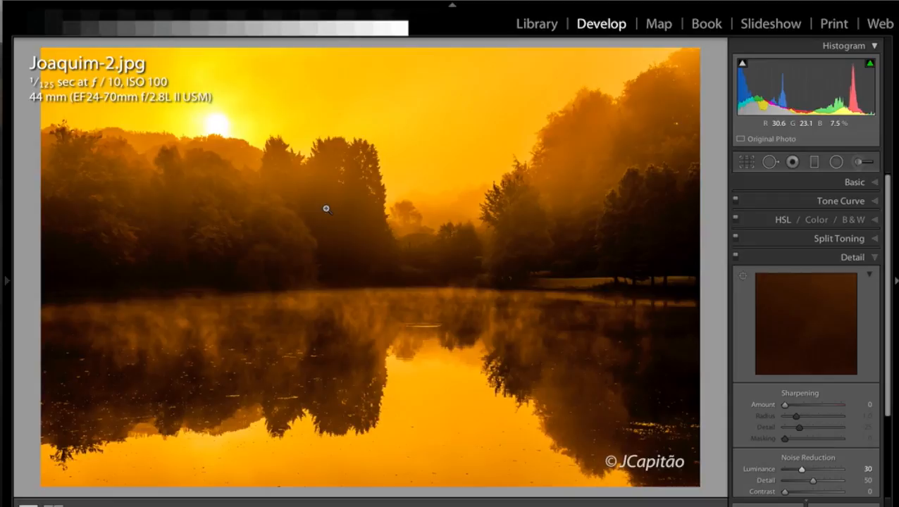
click(760, 185)
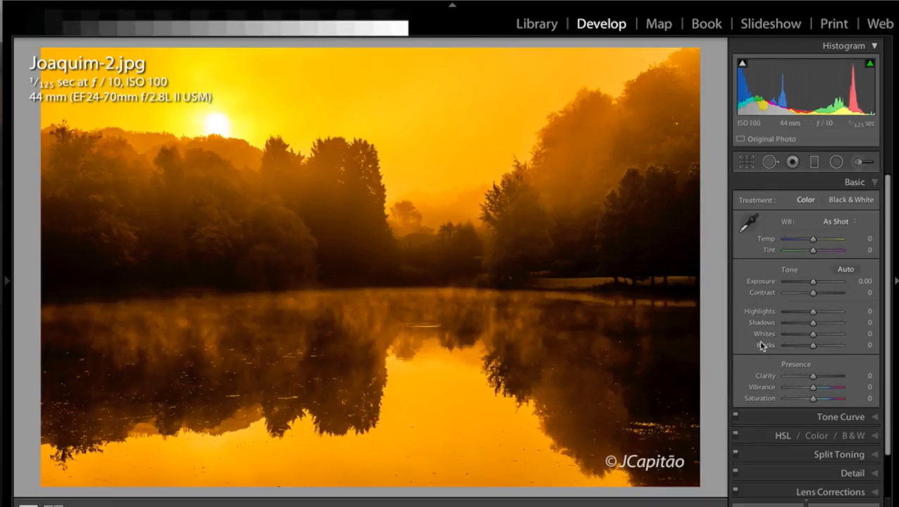
click(801, 378)
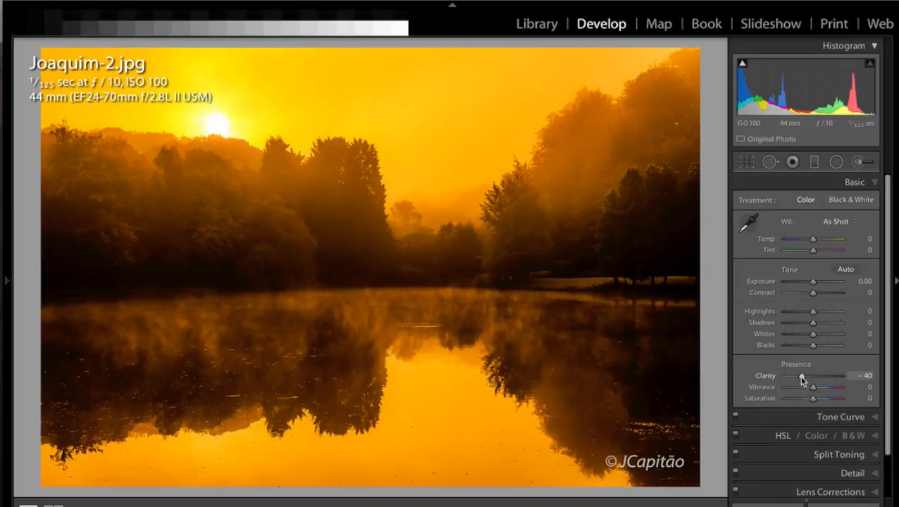
- Restore the misty lake photo to its imported state and create a virtual copy of it
mouse_move(2, 282)
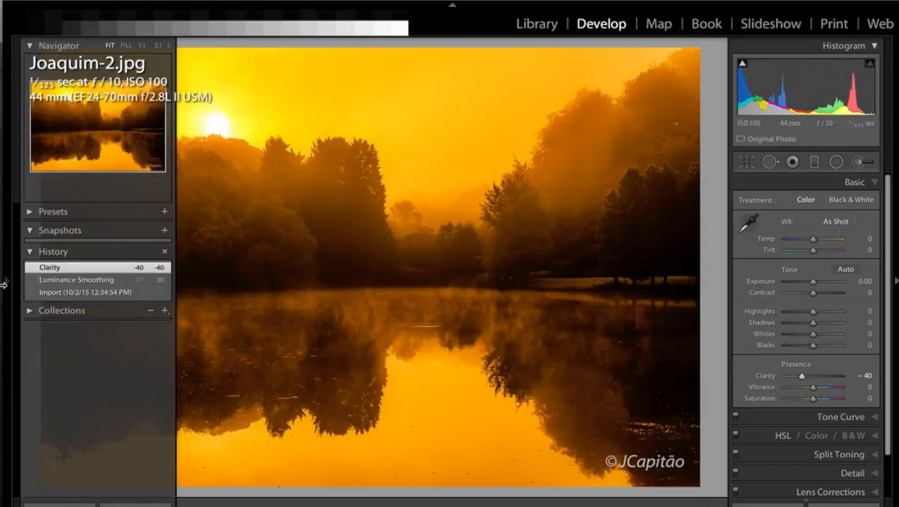
click(48, 295)
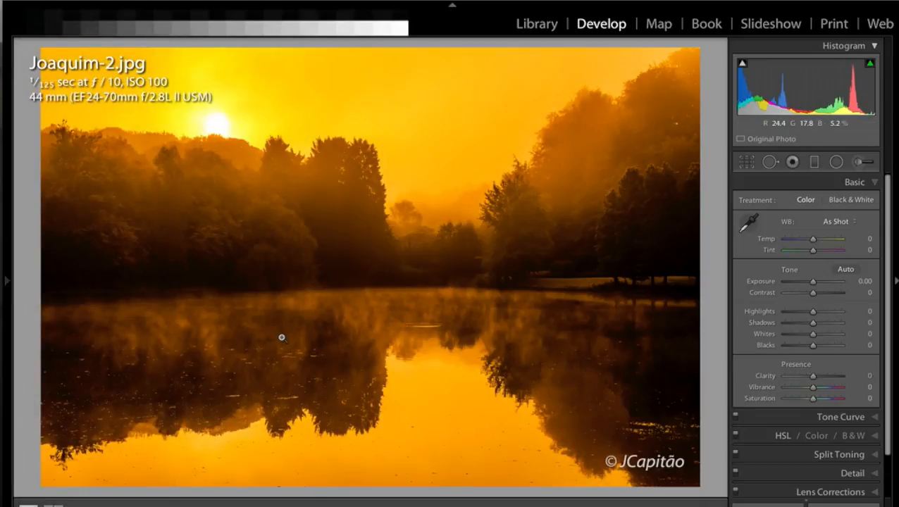
key(ctrl+apostrophe)
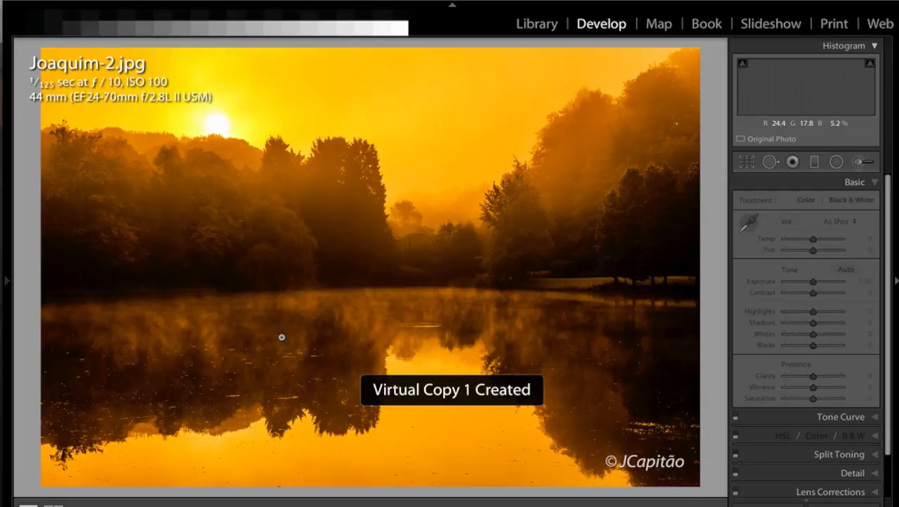
- Apply luminance noise reduction of 28 and clarity of −37 to the virtual copy of the misty lake photo
click(819, 475)
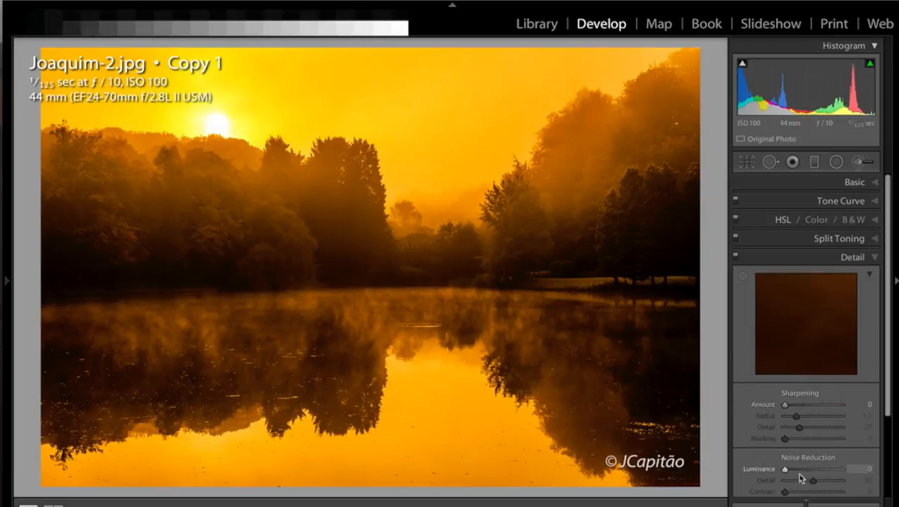
click(801, 471)
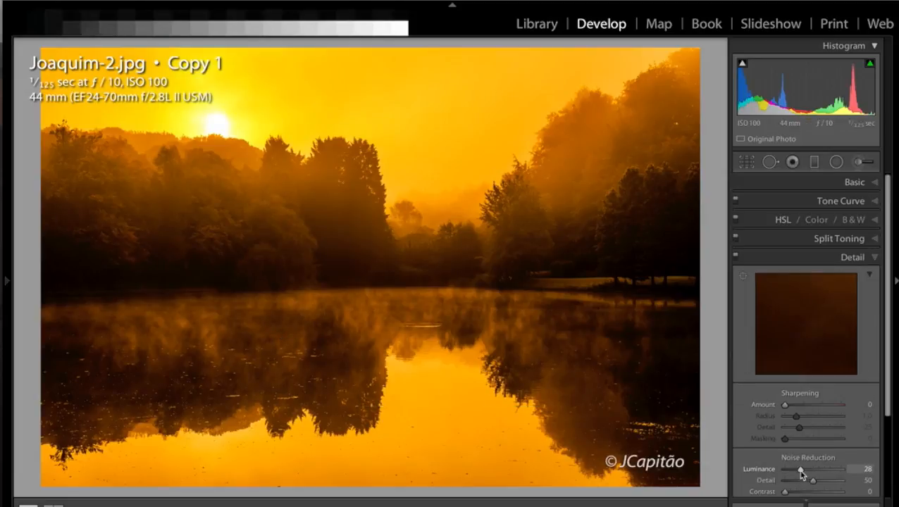
click(827, 183)
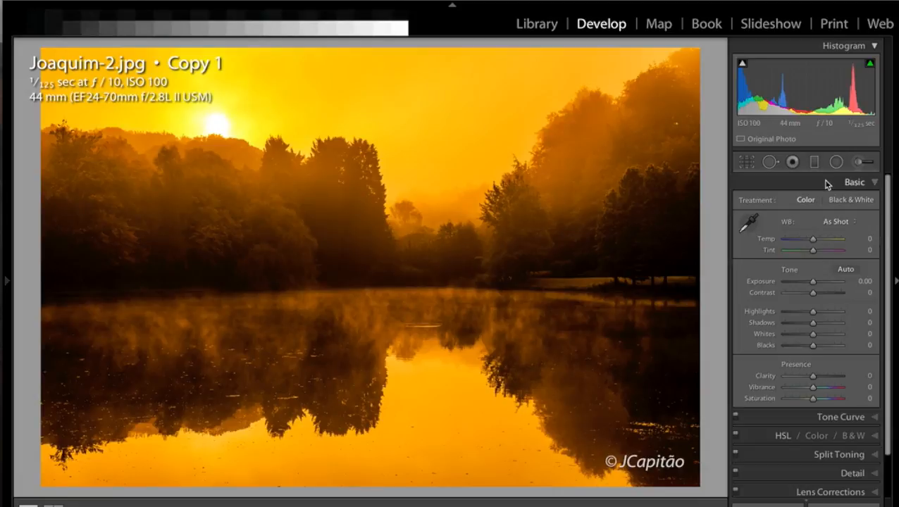
click(803, 377)
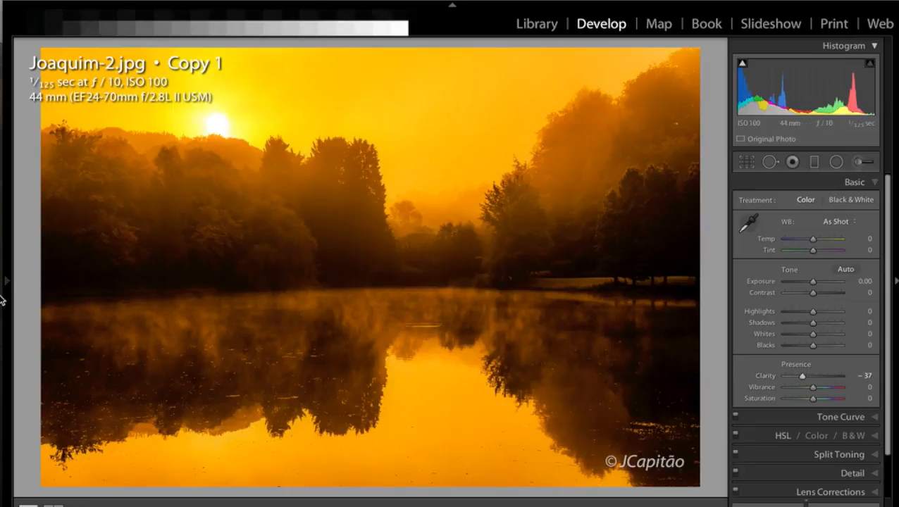
- Compare the lake photo before and after the clarity change using its edit history, ending on the clarity state
mouse_move(14, 286)
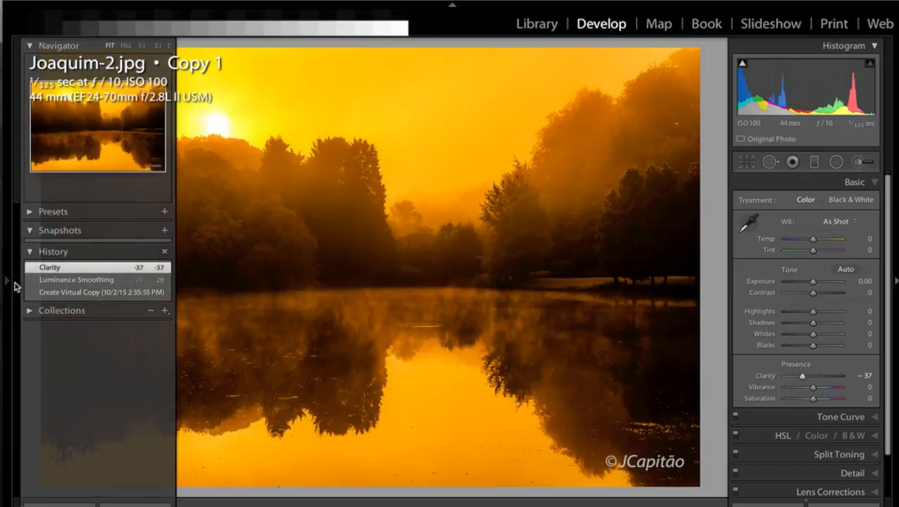
click(52, 281)
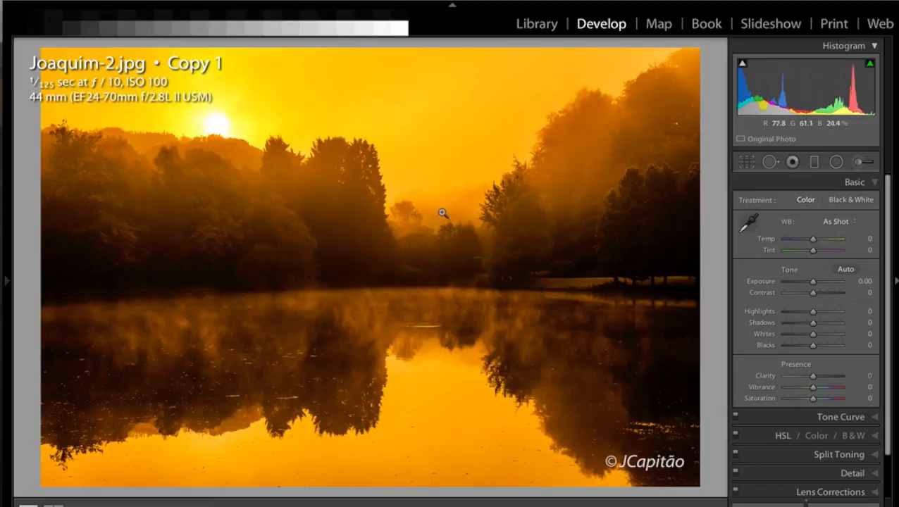
mouse_move(9, 279)
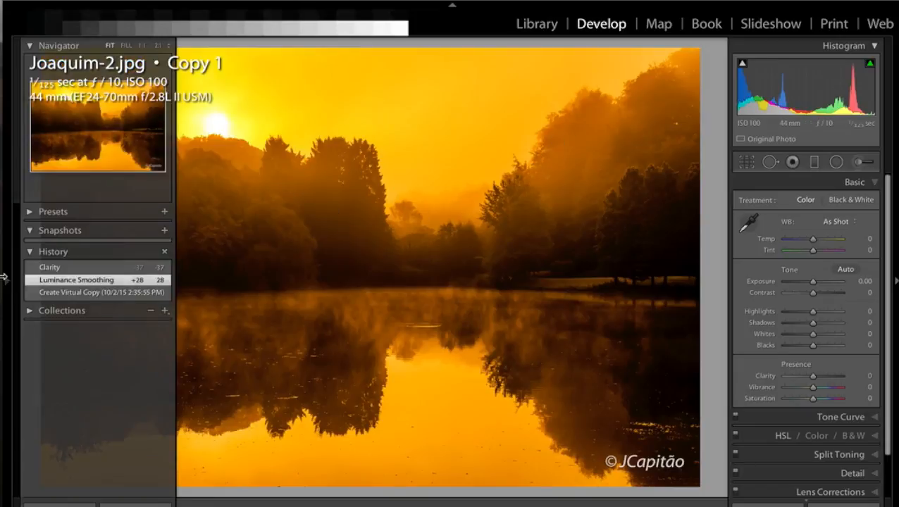
click(47, 268)
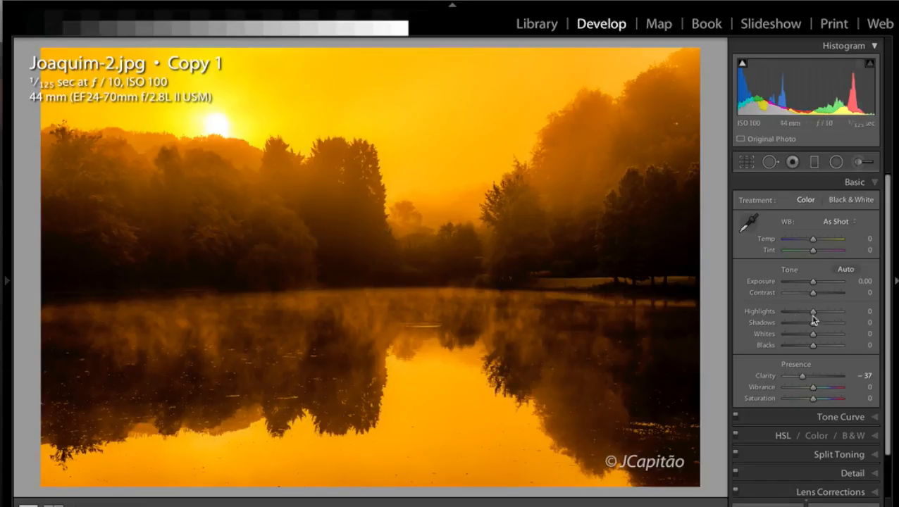
- Set highlights to −24, shadows to +38 and contrast to +37 on the misty lake copy
drag(814, 313, 806, 315)
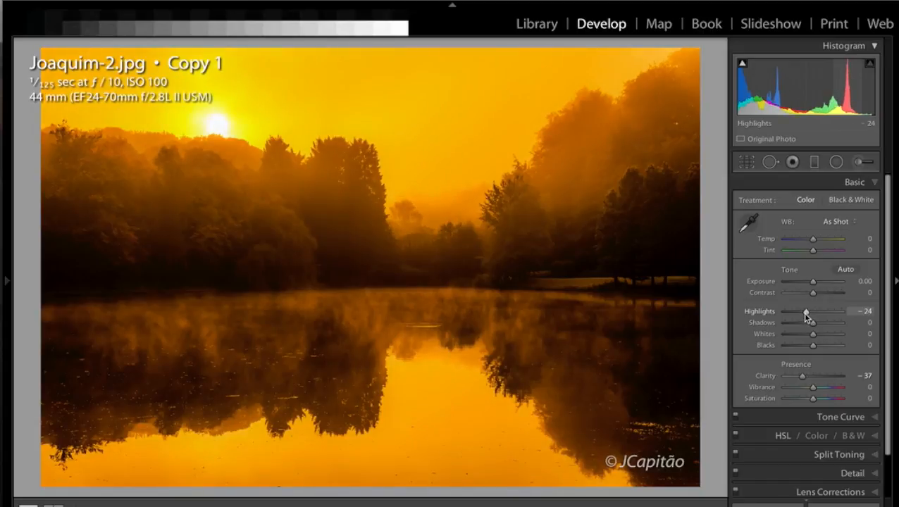
drag(815, 327, 823, 323)
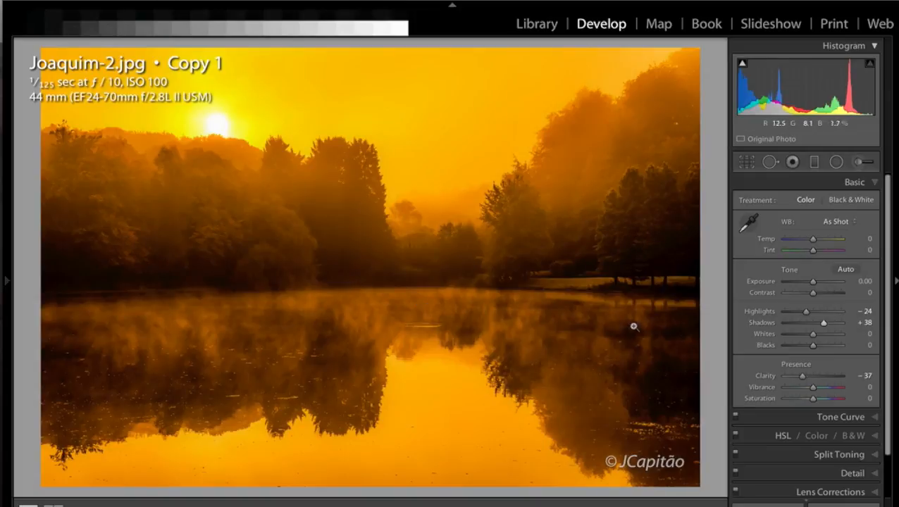
drag(815, 297, 823, 298)
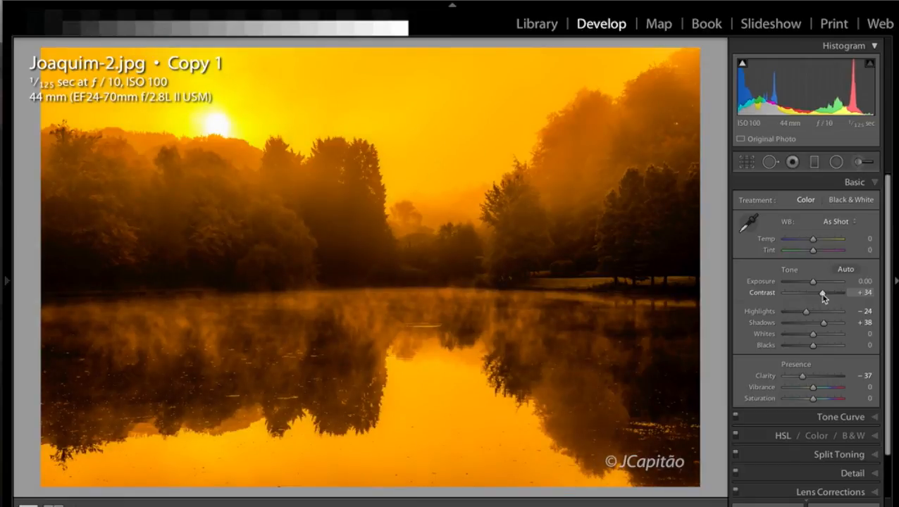
drag(824, 298, 825, 298)
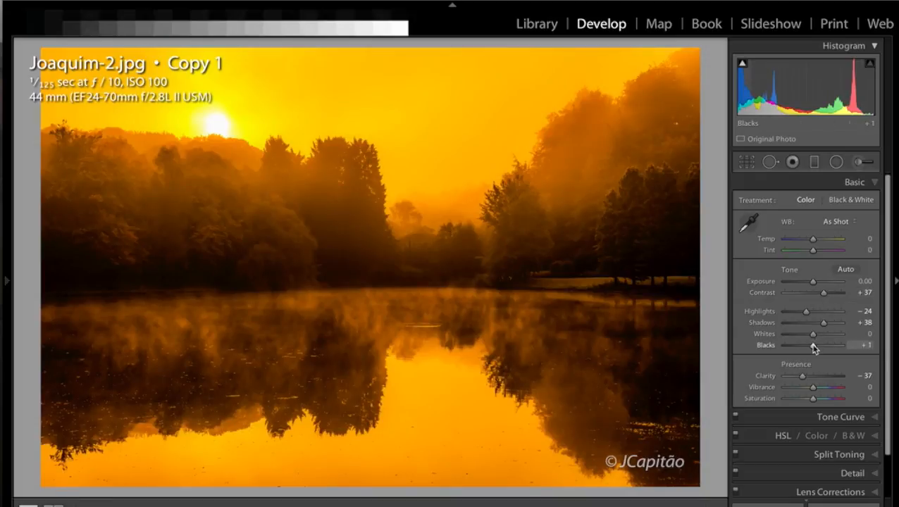
- Set the blacks to −35 and dismiss the eBay notification
drag(814, 348, 800, 352)
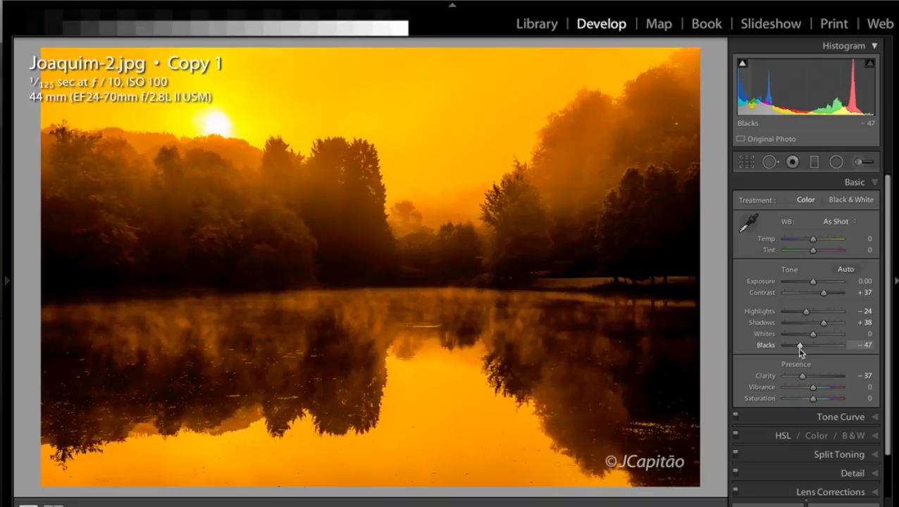
drag(801, 351, 804, 353)
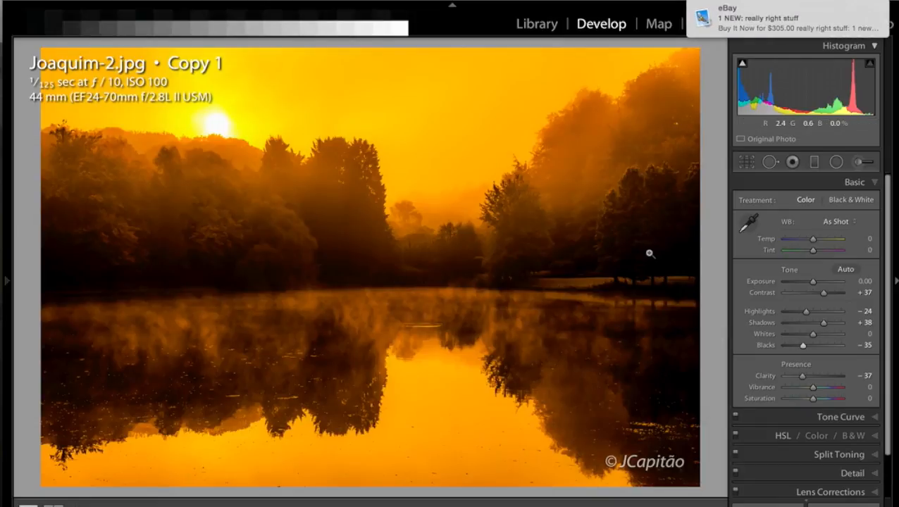
click(873, 12)
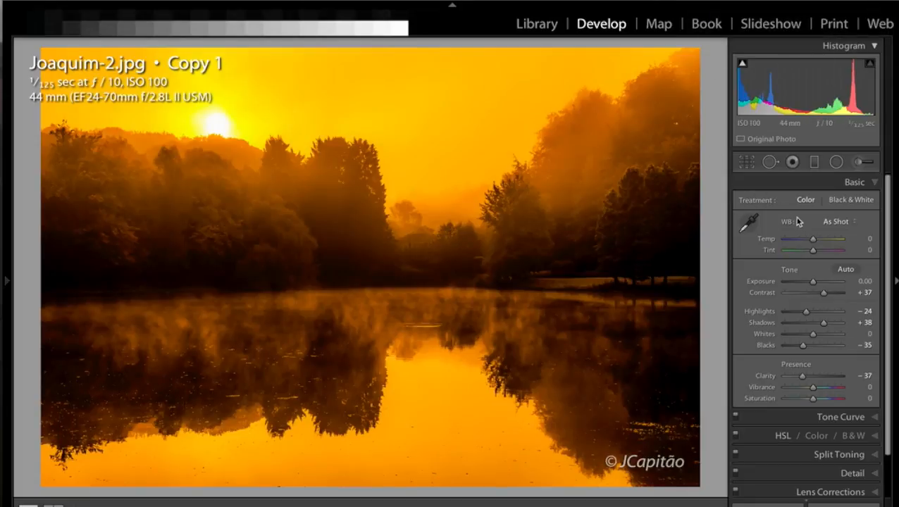
- Paint over the dark trees on both shores with an adjustment brush of size 6.0, exposure 1.08 and highlights −54
click(860, 163)
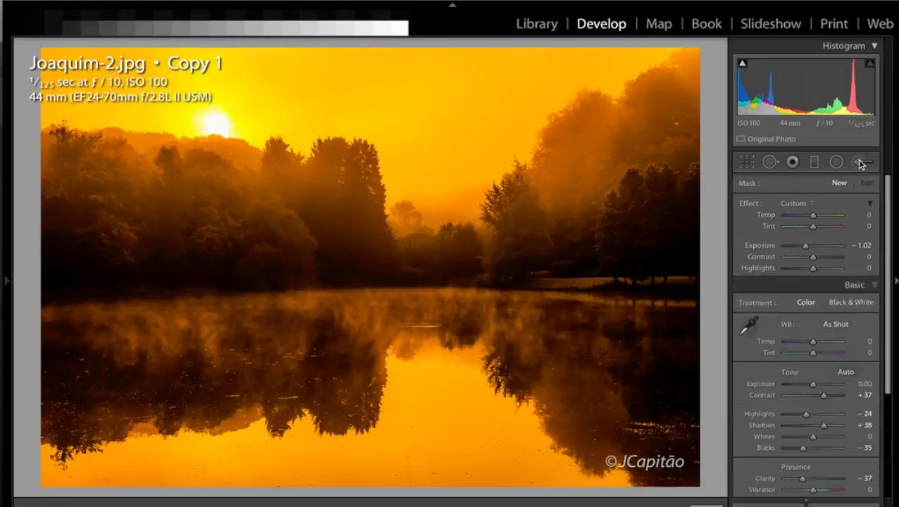
click(821, 247)
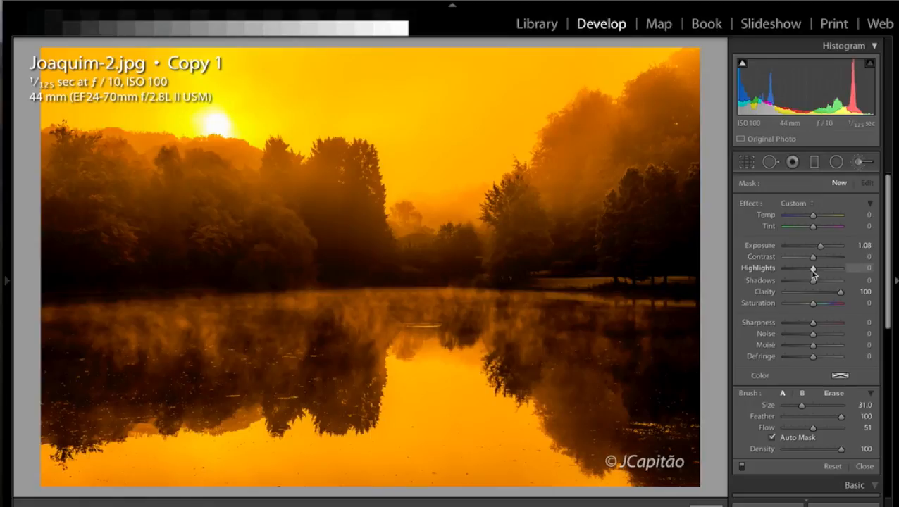
drag(812, 272, 797, 274)
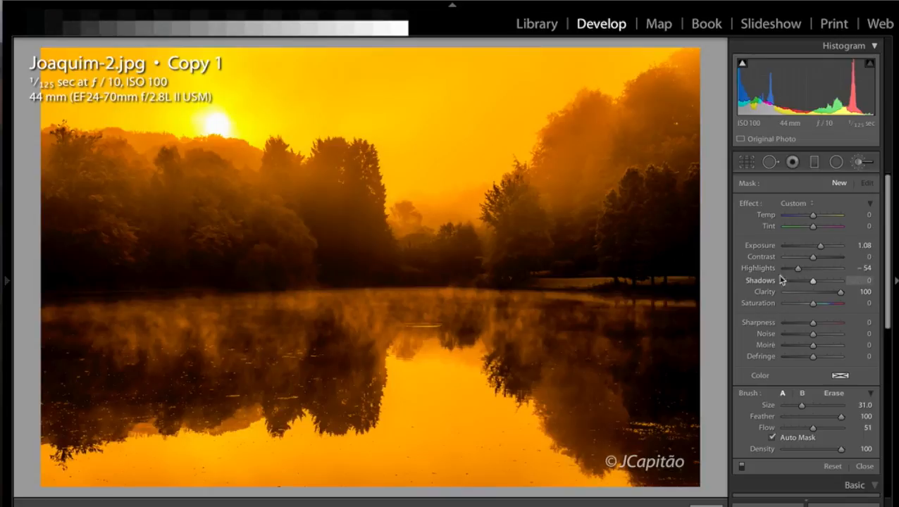
scroll(606, 261, down, 5)
scroll(608, 261, down, 3)
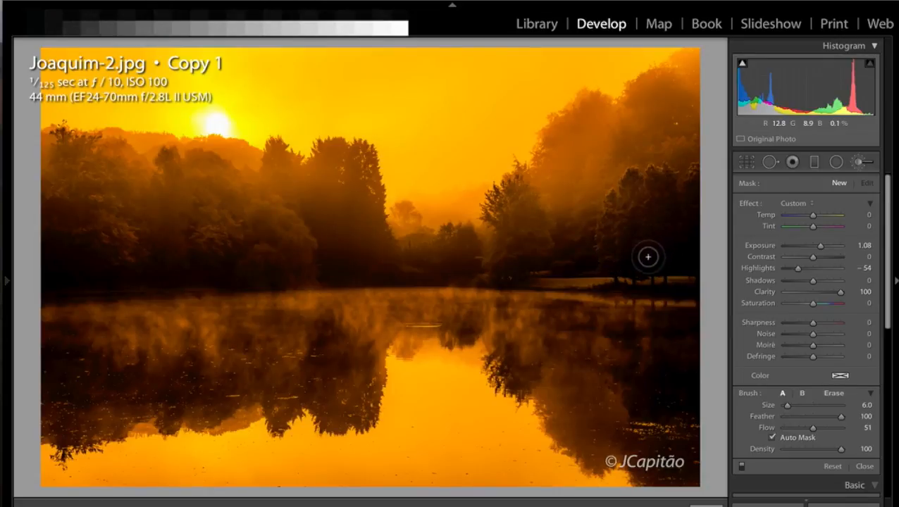
drag(528, 283, 446, 264)
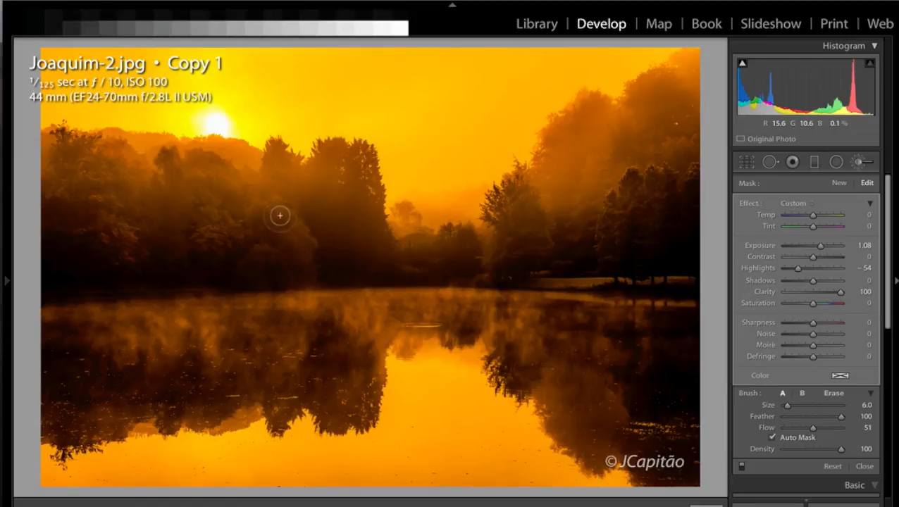
drag(307, 260, 284, 262)
mouse_move(223, 241)
mouse_down()
mouse_move(207, 241)
mouse_move(231, 227)
mouse_move(220, 243)
mouse_move(201, 239)
mouse_move(217, 215)
mouse_move(219, 237)
mouse_move(118, 256)
mouse_move(100, 202)
mouse_move(130, 257)
mouse_move(85, 235)
mouse_move(190, 287)
mouse_up()
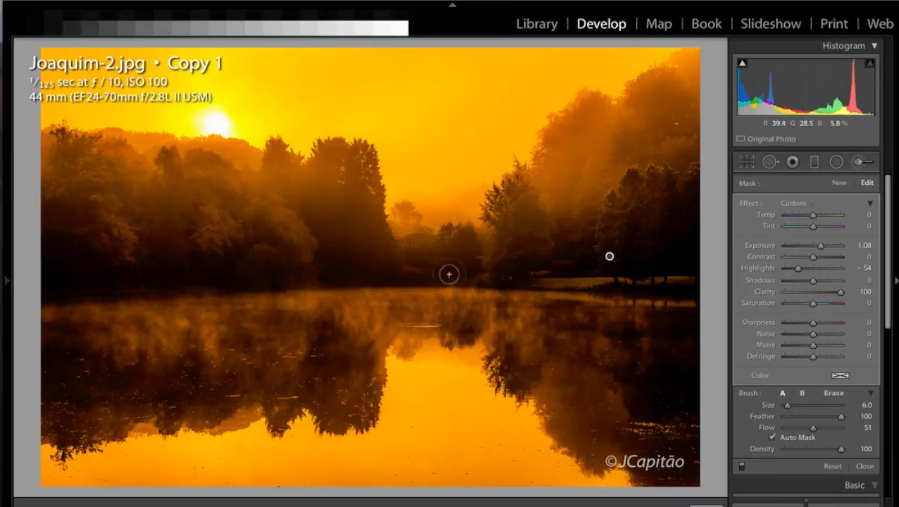
- Start a new brush mask with exposure −0.71 and highlights reset, and darken the trees on both shores, enlarging the brush to 13.0
click(837, 184)
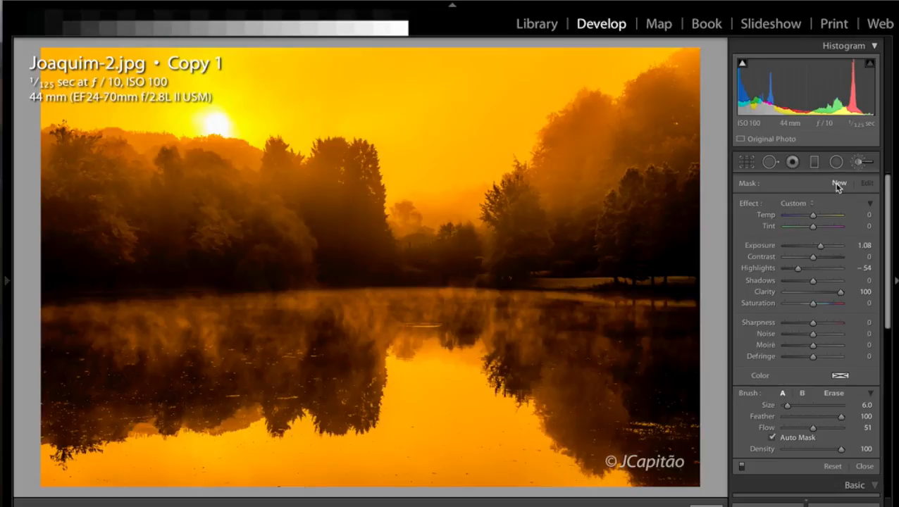
click(809, 247)
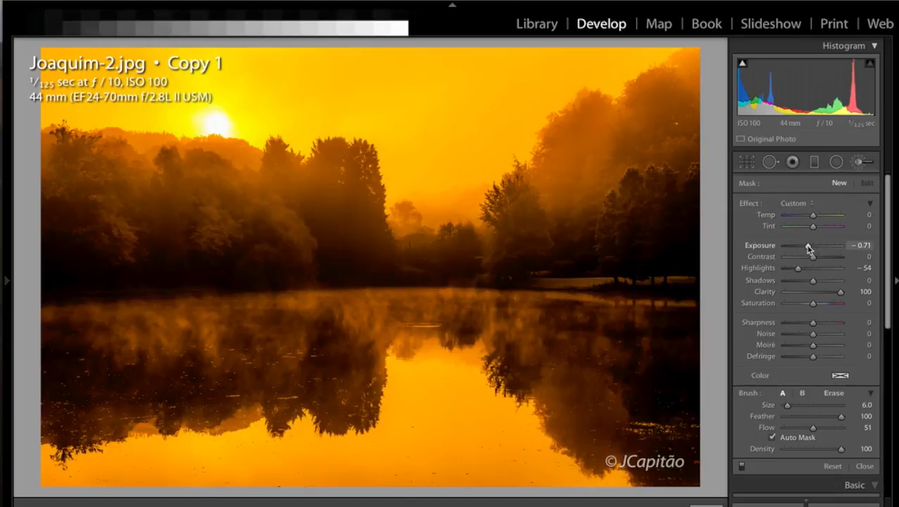
double_click(770, 269)
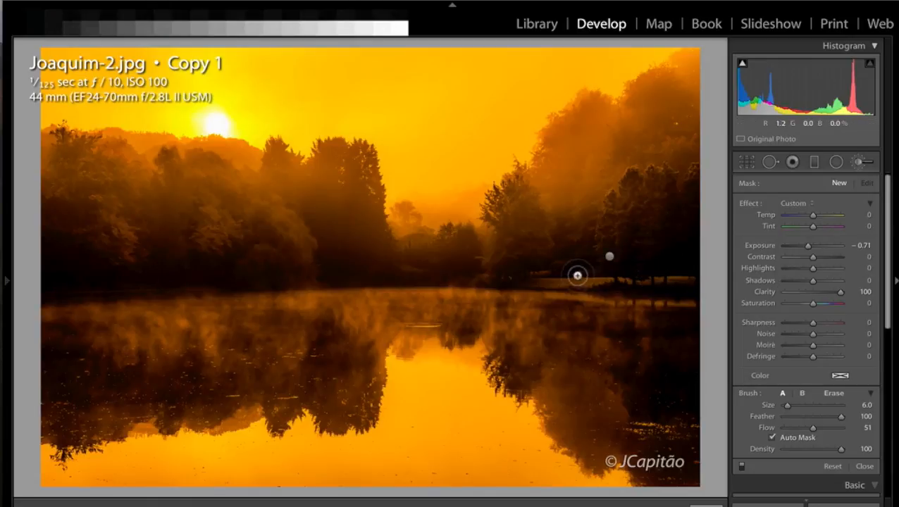
mouse_move(512, 264)
mouse_down()
mouse_move(522, 196)
mouse_move(542, 239)
mouse_move(543, 248)
mouse_move(525, 229)
mouse_move(498, 256)
mouse_move(509, 199)
mouse_move(487, 262)
mouse_move(486, 228)
mouse_move(483, 236)
mouse_move(484, 277)
mouse_move(542, 238)
mouse_up()
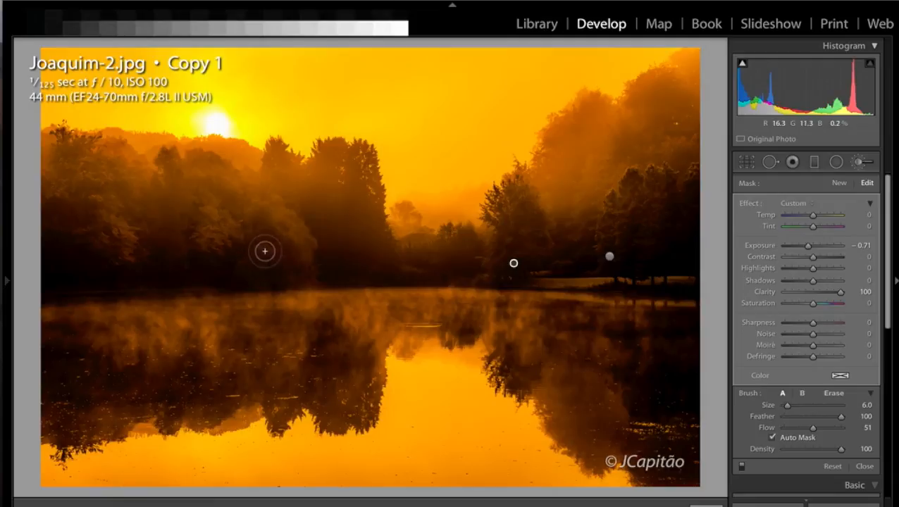
mouse_move(255, 237)
mouse_down()
mouse_move(211, 190)
mouse_move(188, 186)
mouse_move(239, 217)
mouse_up()
scroll(175, 259, up, 4)
scroll(175, 259, up, 3)
mouse_move(175, 259)
mouse_down()
mouse_move(179, 170)
mouse_move(167, 241)
mouse_move(144, 212)
mouse_move(178, 242)
mouse_move(183, 208)
mouse_move(169, 212)
mouse_move(124, 192)
mouse_move(48, 144)
mouse_move(46, 214)
mouse_move(44, 156)
mouse_move(58, 188)
mouse_up()
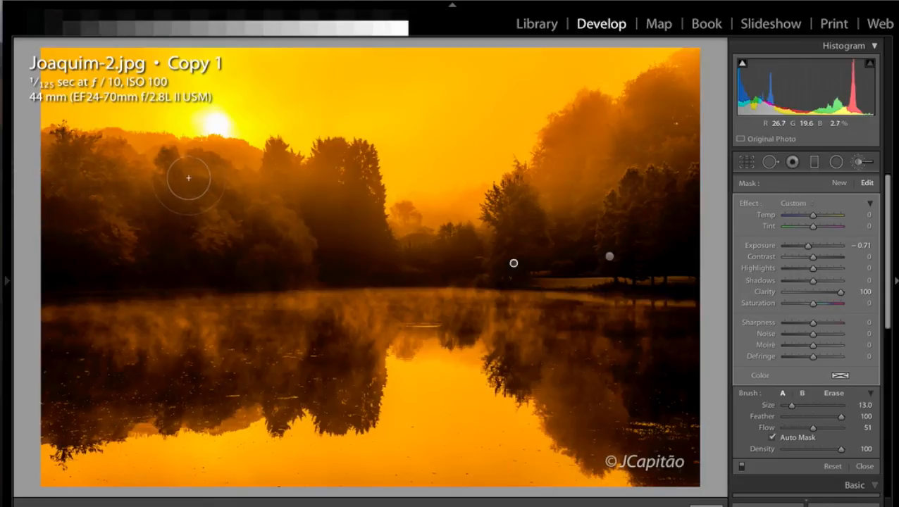
mouse_move(186, 177)
mouse_down()
mouse_move(308, 175)
mouse_move(341, 223)
mouse_move(337, 181)
mouse_move(284, 171)
mouse_move(279, 196)
mouse_up()
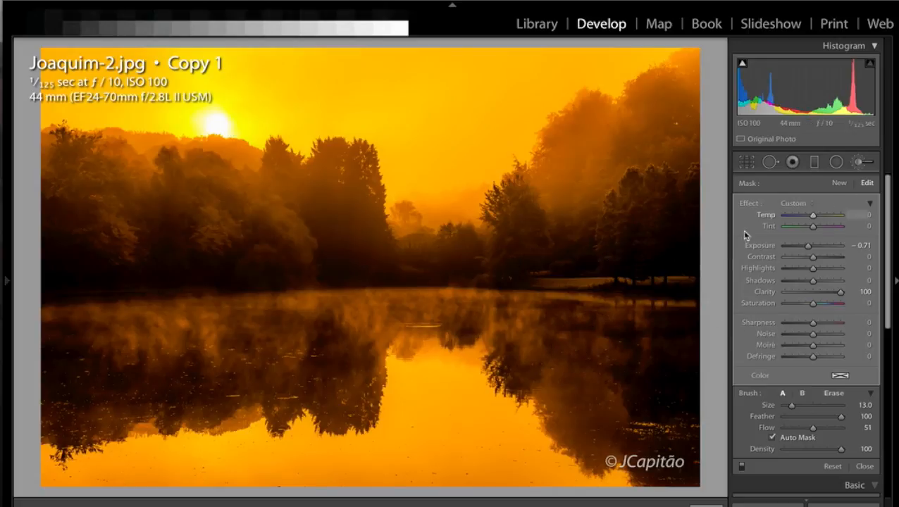
- Reselect the brightening brush mask and paint over the far shoreline in the central gap between the trees
click(610, 256)
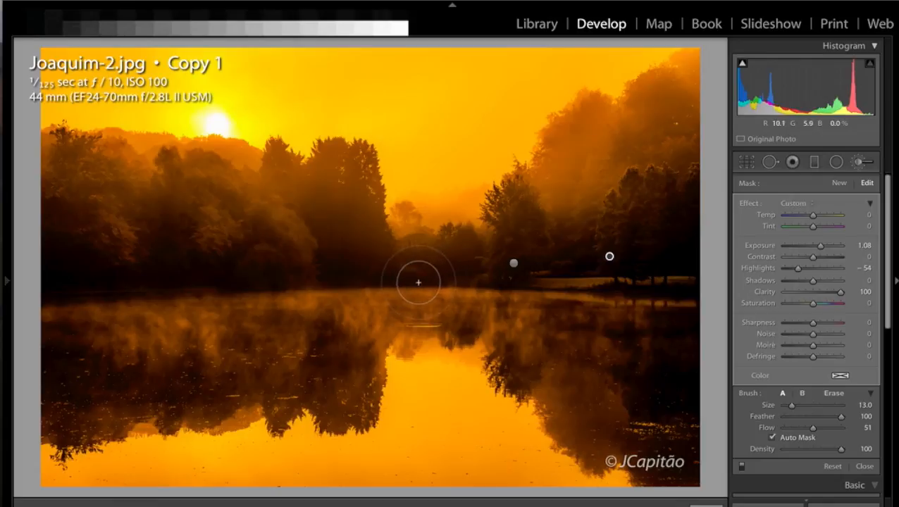
mouse_move(418, 283)
mouse_down()
mouse_move(415, 231)
mouse_move(413, 282)
mouse_move(420, 252)
mouse_move(416, 277)
mouse_move(406, 221)
mouse_move(417, 276)
mouse_move(414, 252)
mouse_move(427, 241)
mouse_move(416, 268)
mouse_up()
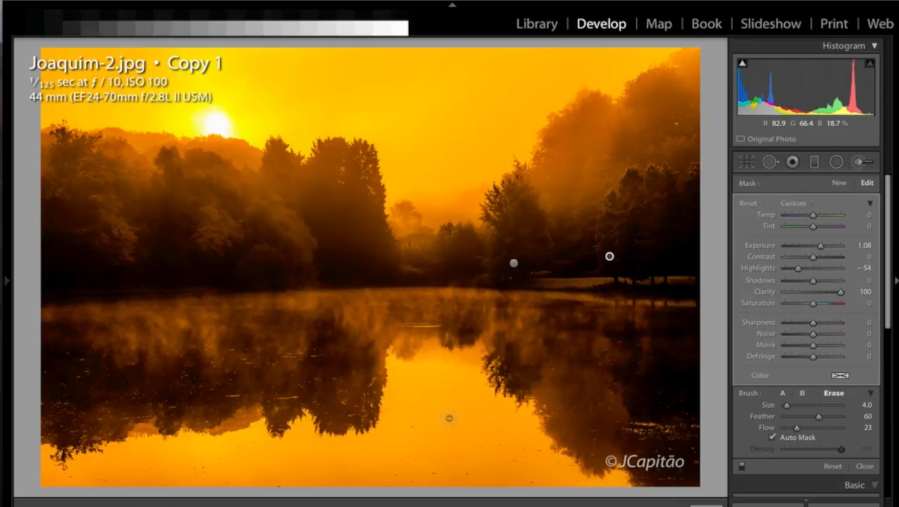
- Draw a straight annotation line from the bright water reflection up to the small misty tree, and clear it
key(ctrl+alt+d)
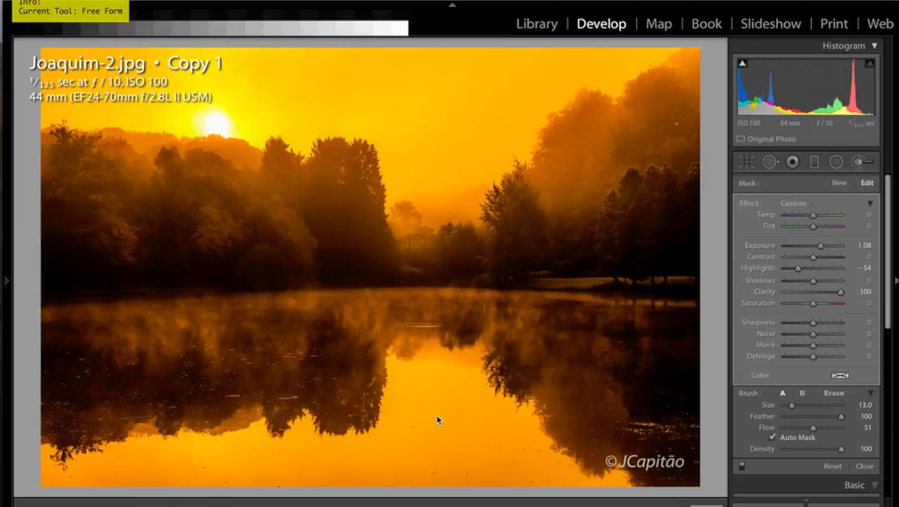
key(l)
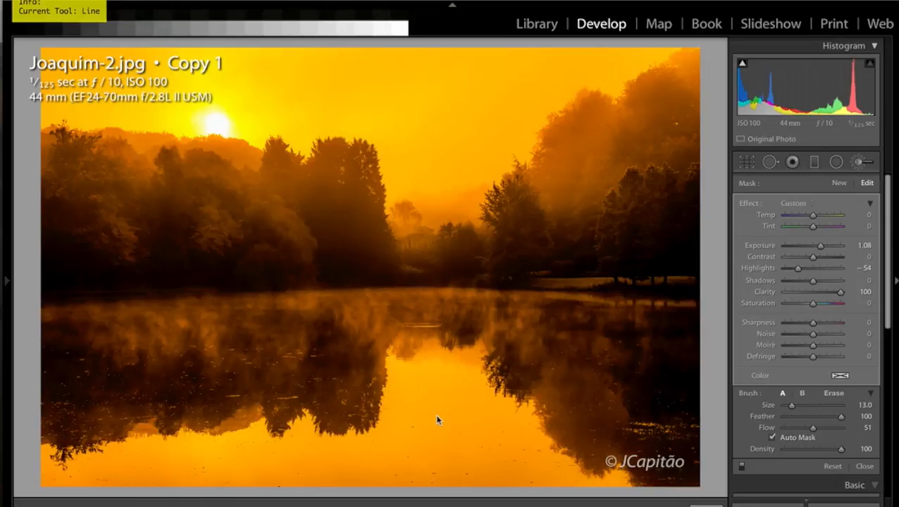
drag(435, 414, 410, 210)
key(f)
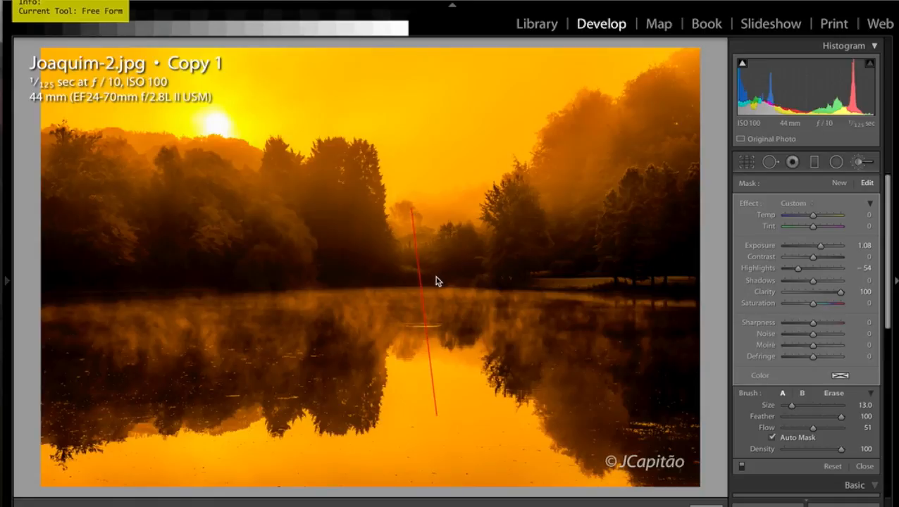
key(super+z)
key(Escape)
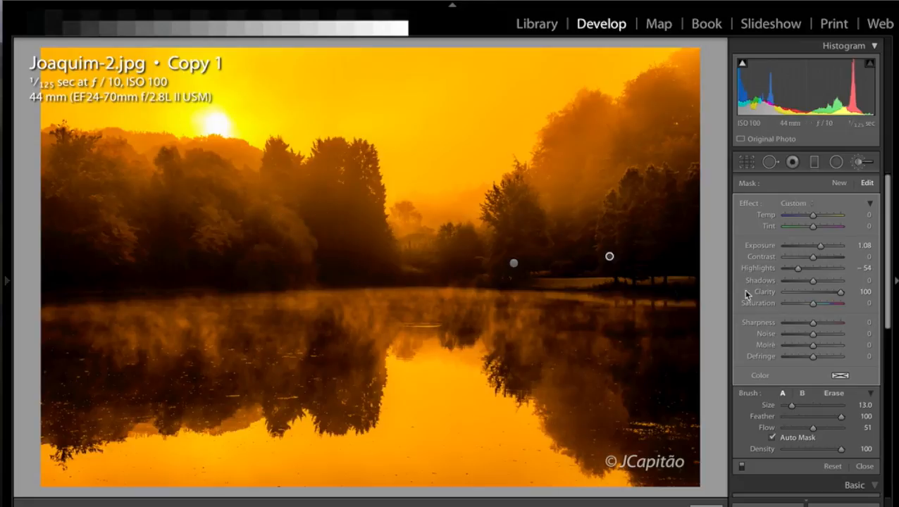
- Close the adjustment brush and switch to the original misty lake photo to compare it with the edited copy
click(857, 170)
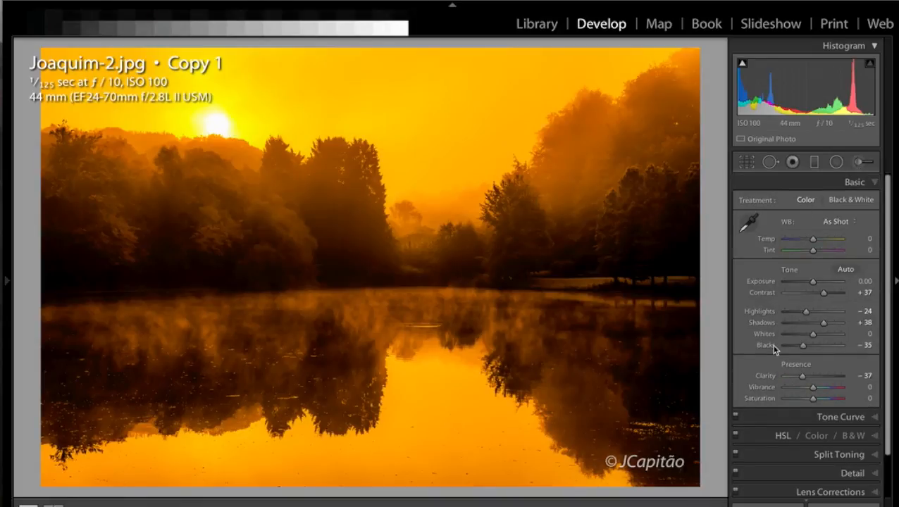
key(Left)
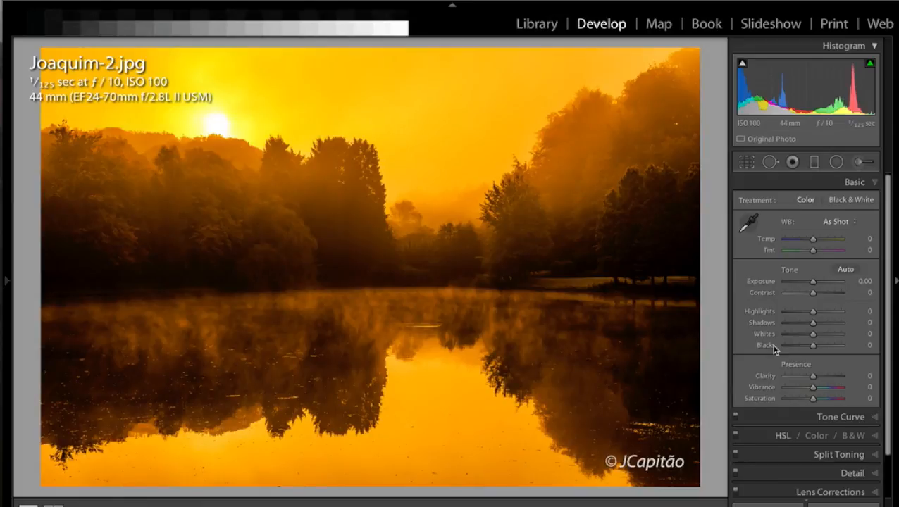
- Return to the edited misty lake copy to compare it, and advance to the photo of sneakers on the slide
key(Right)
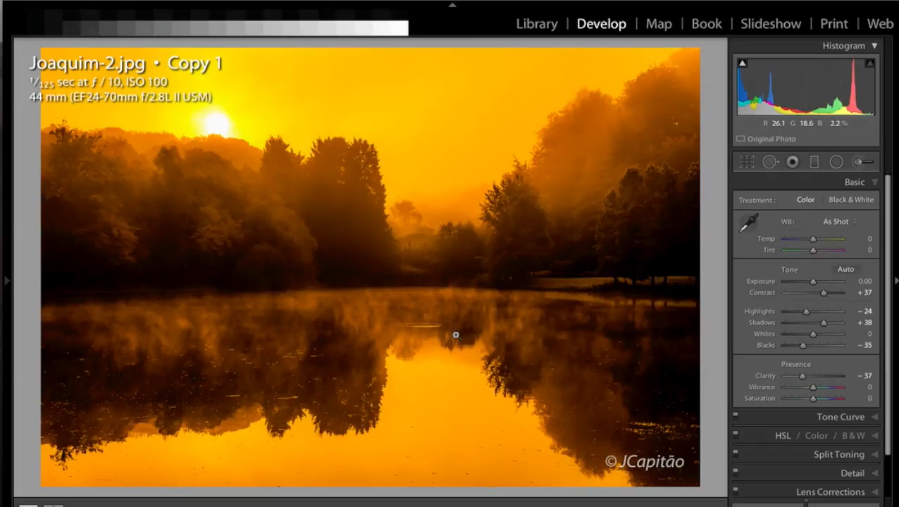
key(Right)
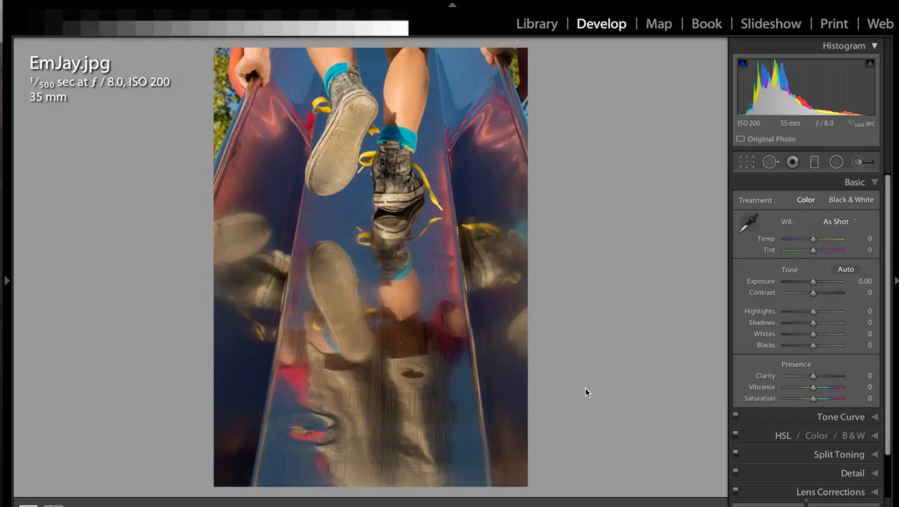
- Mark the upper edge of the slide photo with freehand annotations at the legs and both hands, and clear them
key(ctrl+alt+o)
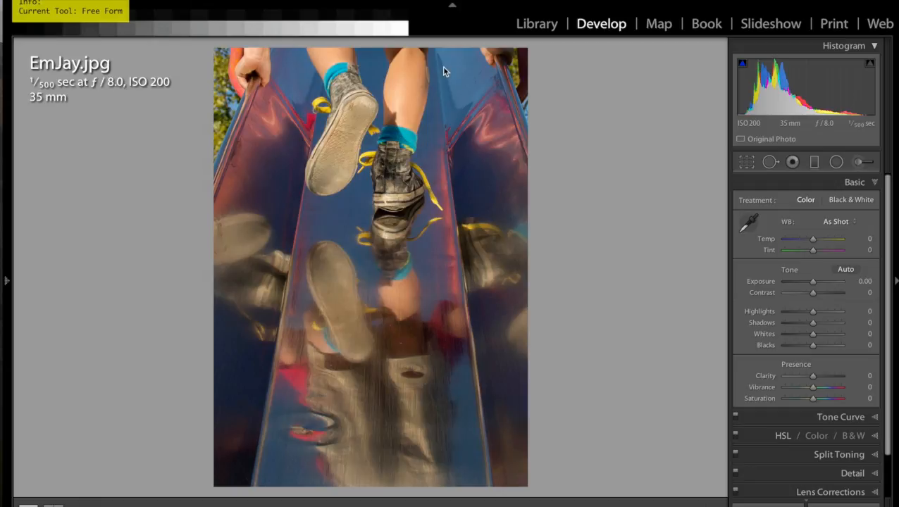
drag(406, 54, 385, 50)
drag(481, 50, 521, 49)
drag(265, 55, 229, 53)
key(Escape)
key(alt)
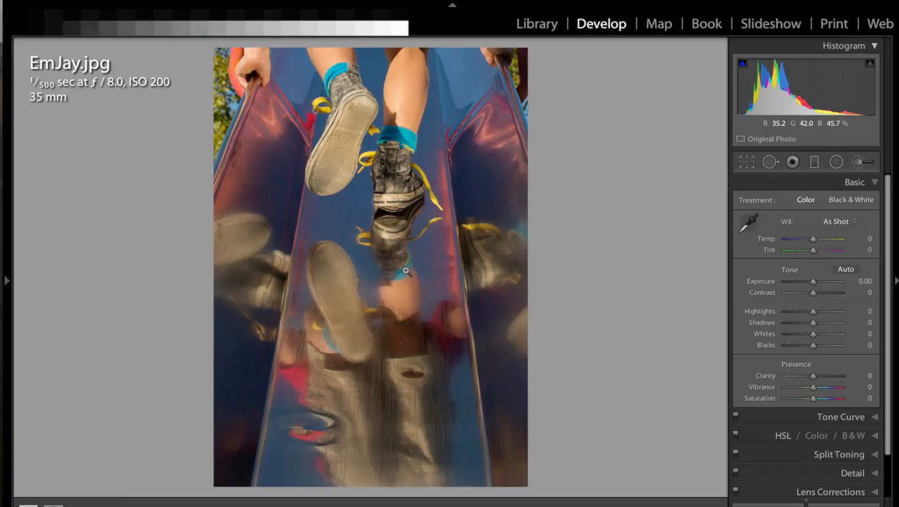
- Try a graduated filter at exposure −1.25 from the slide photo's upper edge down to its middle, and undo it
click(814, 162)
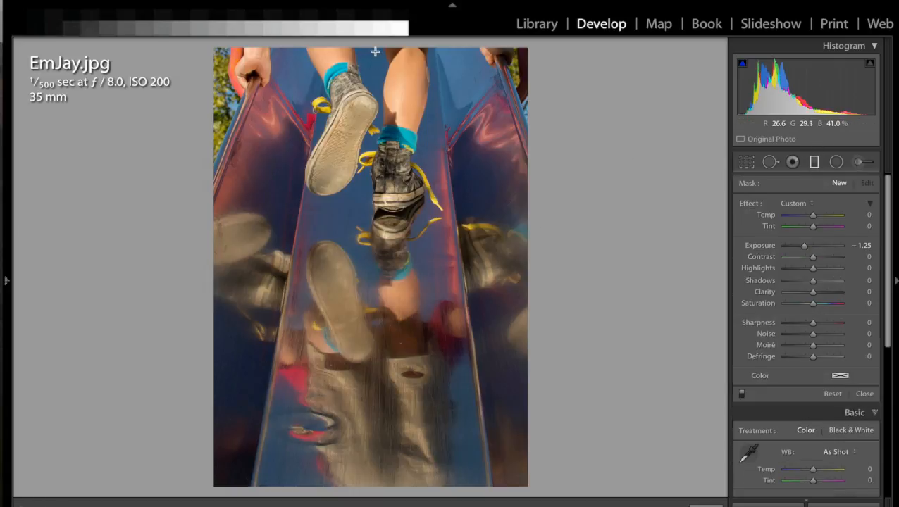
drag(378, 47, 376, 268)
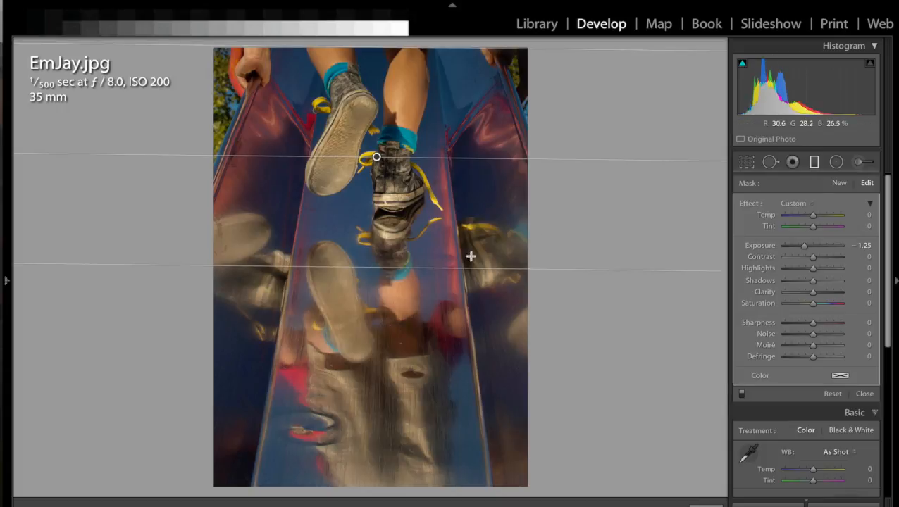
click(815, 163)
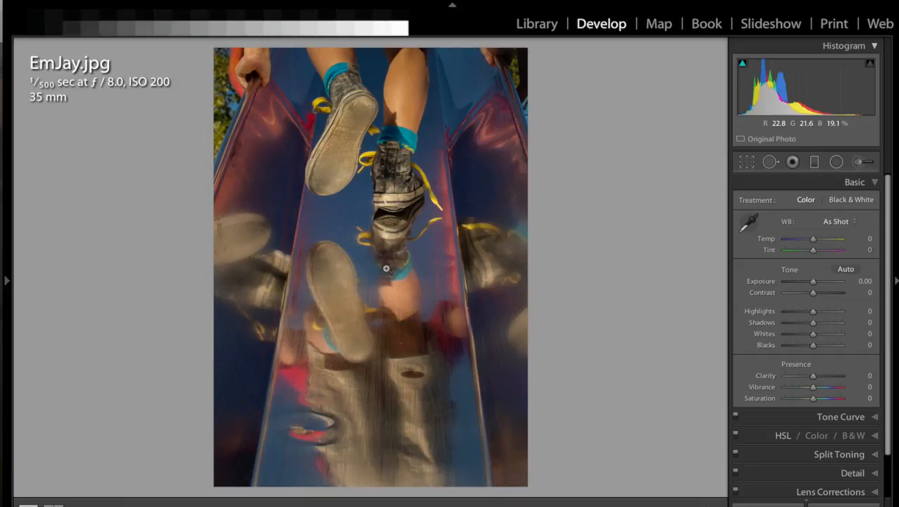
key(ctrl+z)
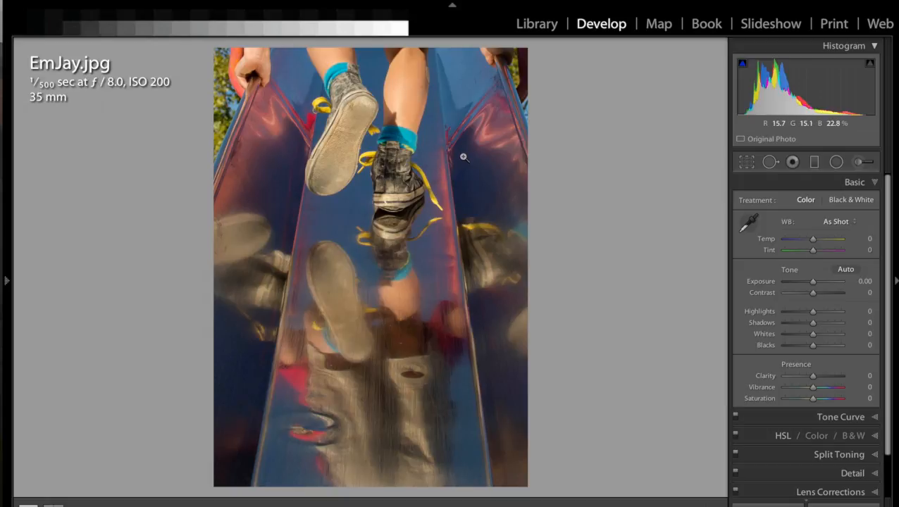
- Zoom in on the right sneaker, examine its texture and the reflections on the slide, and return to the full view
click(408, 203)
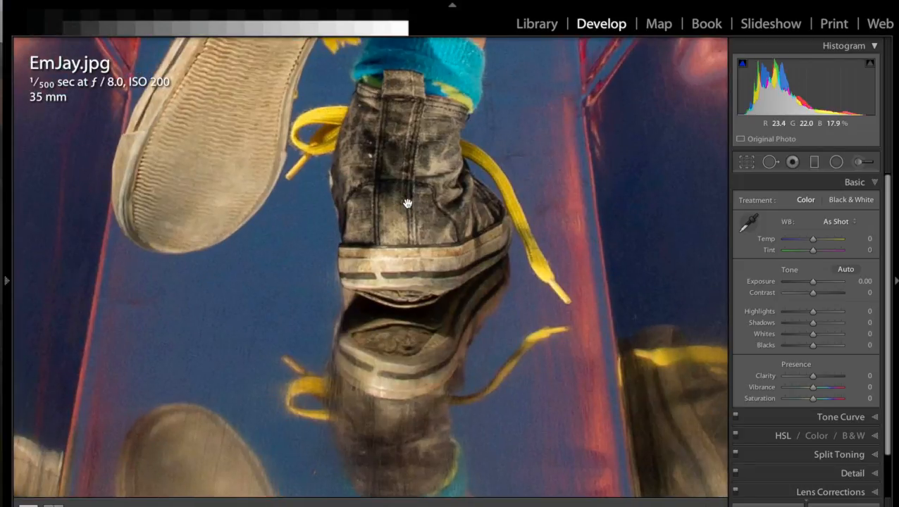
scroll(407, 204, down, 10)
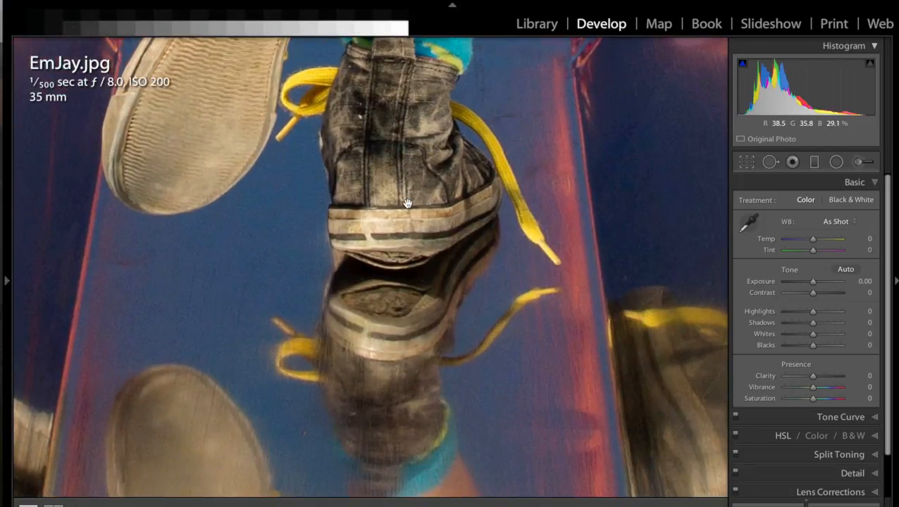
scroll(408, 204, down, 5)
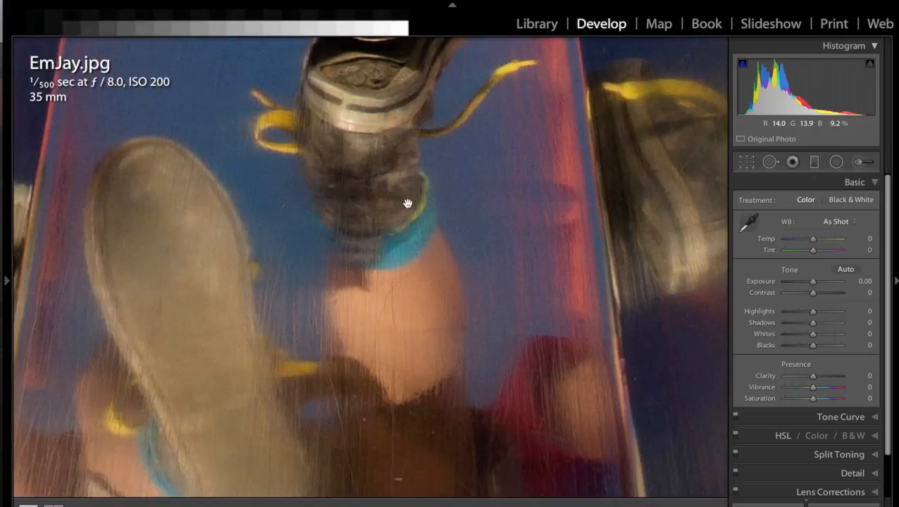
click(407, 203)
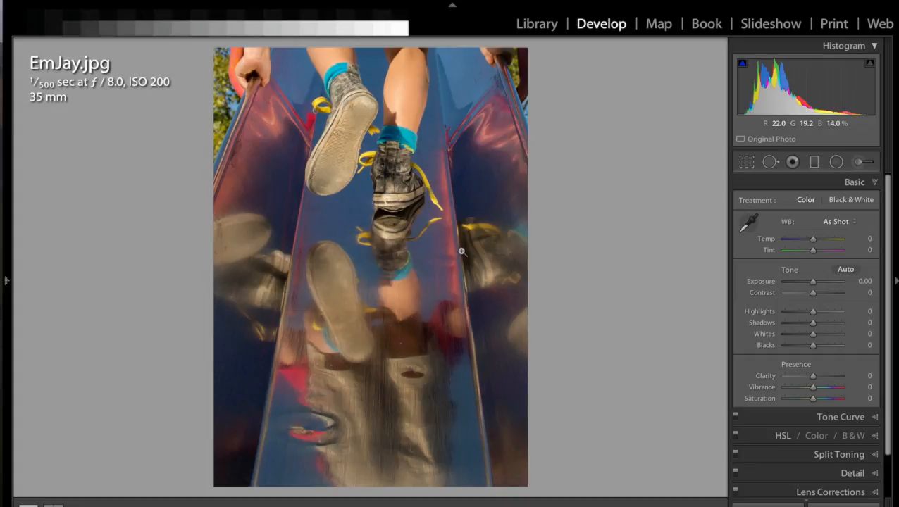
- Try the 2 x 3 / 4 x 6 and 5 x 7 crop ratios on the slide photo, and extend the crop back to the full frame
click(746, 164)
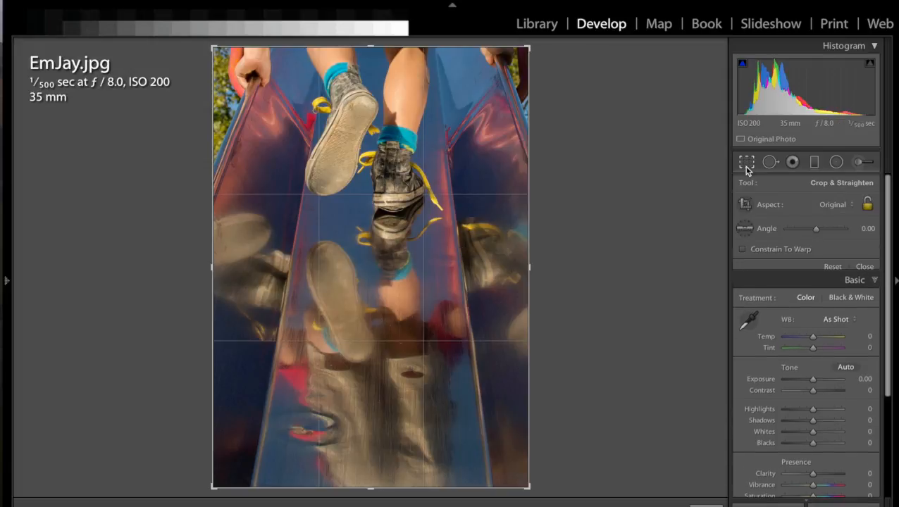
click(794, 206)
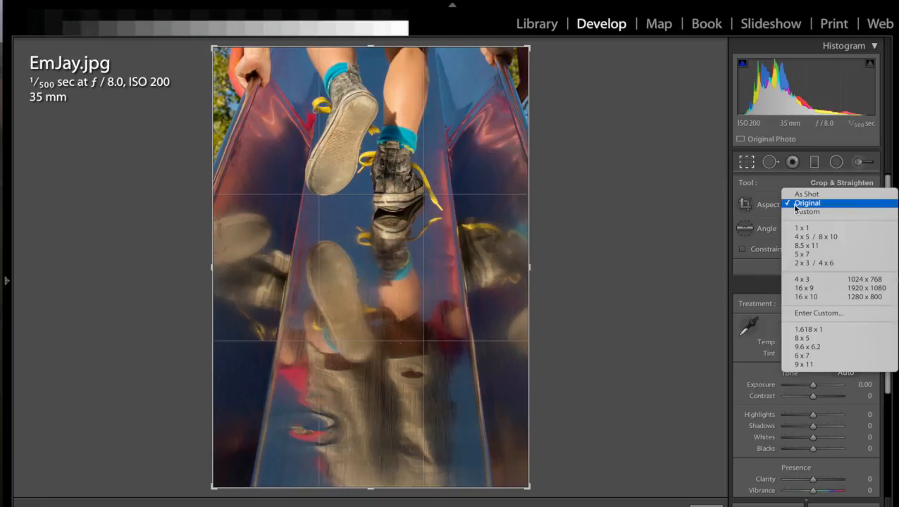
click(809, 262)
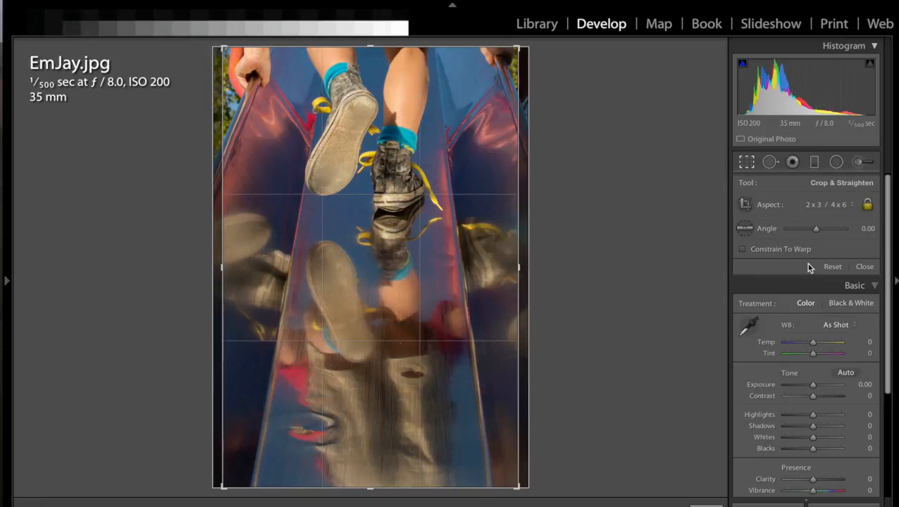
click(804, 205)
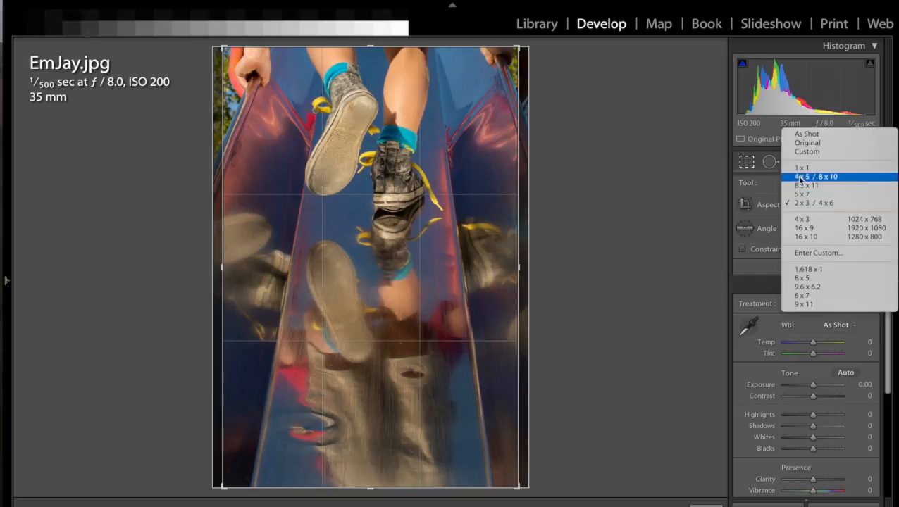
click(803, 194)
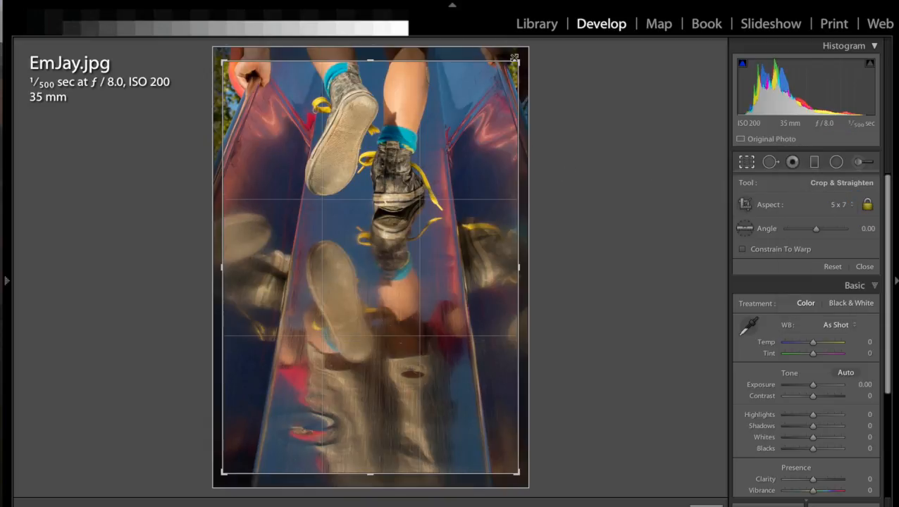
drag(519, 62, 528, 42)
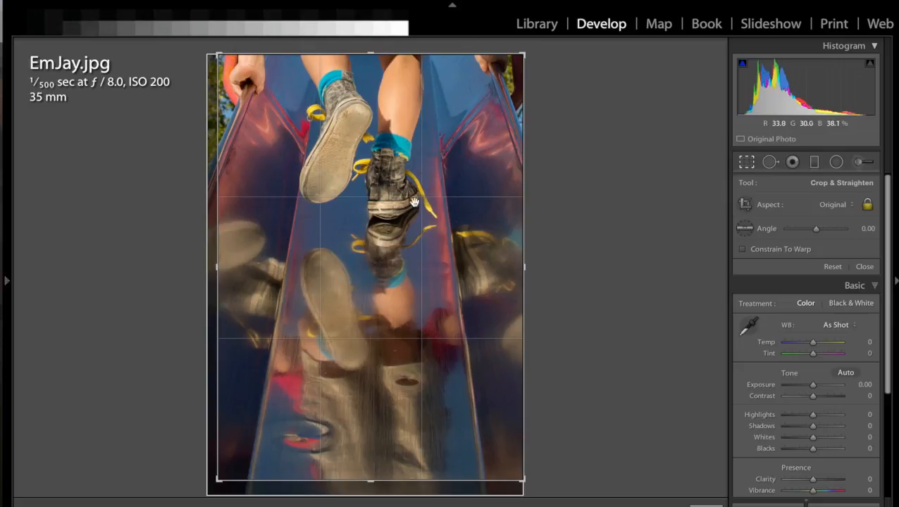
drag(220, 482, 211, 495)
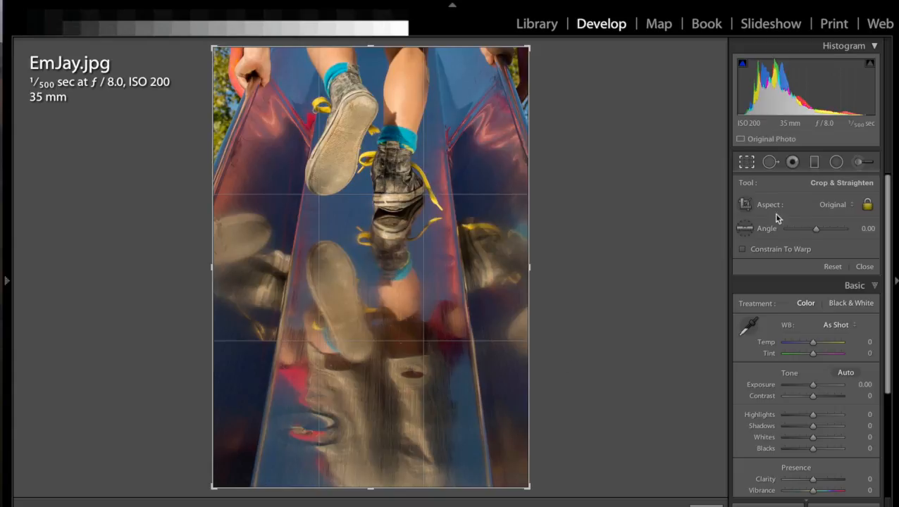
- Set the slide photo's crop aspect ratio to 5 x 7 and apply the crop
click(797, 206)
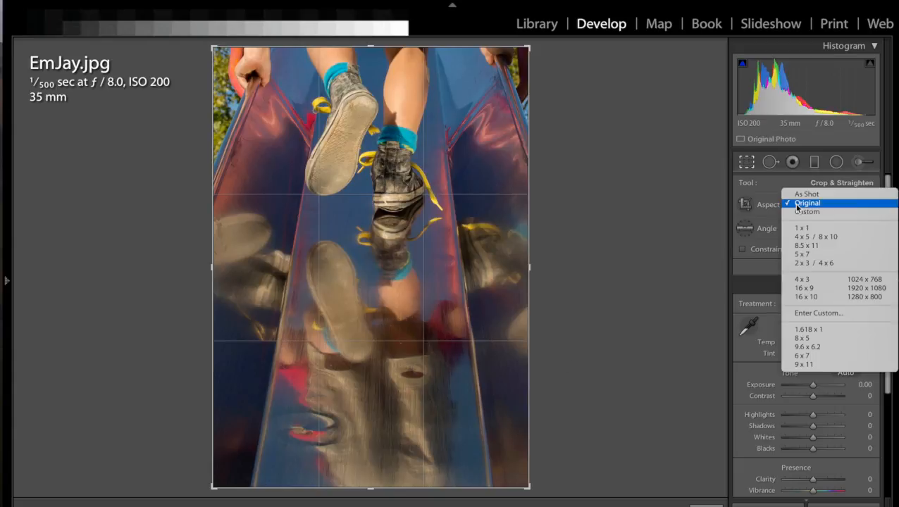
click(809, 255)
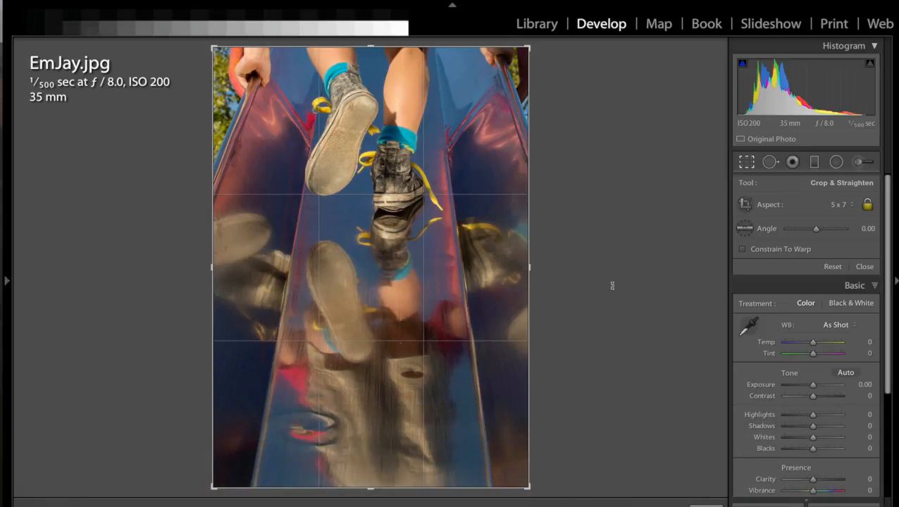
key(Return)
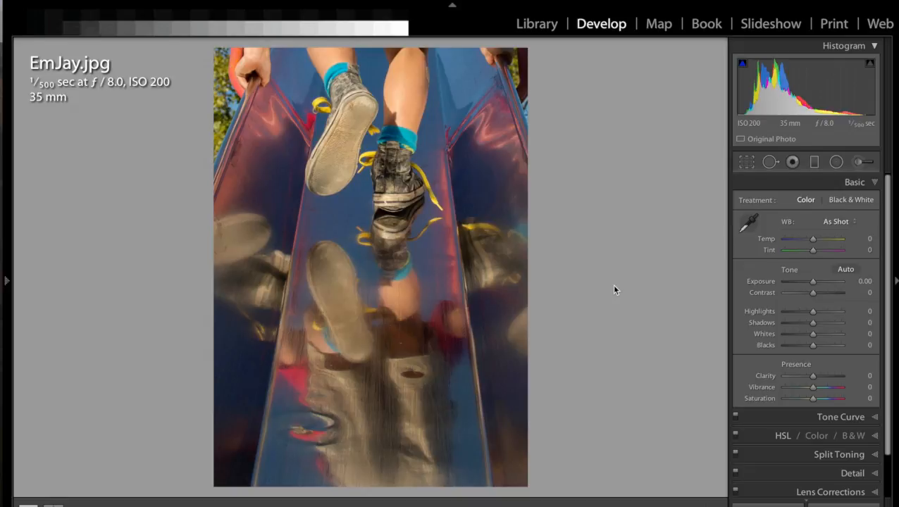
- Advance to the black-and-white fork photo and examine the tines and dark background up close for sharpness and noise before returning to the full view
key(Right)
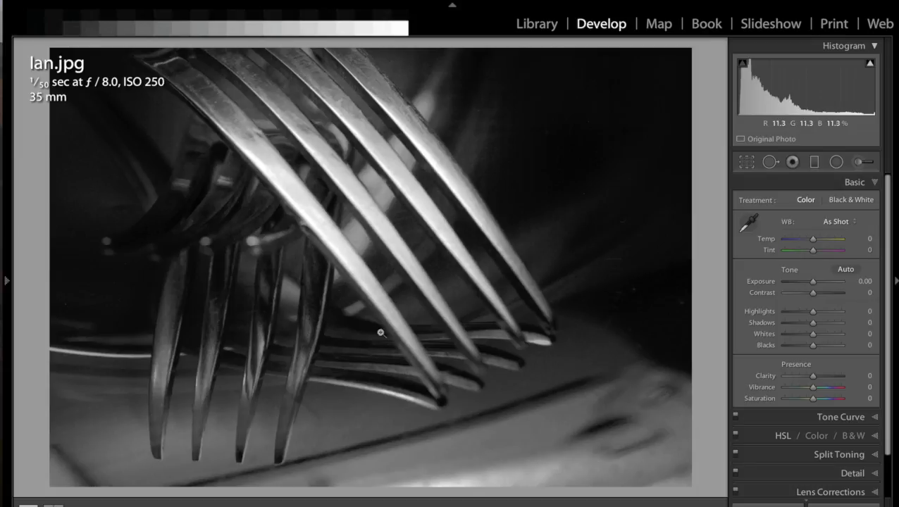
click(389, 302)
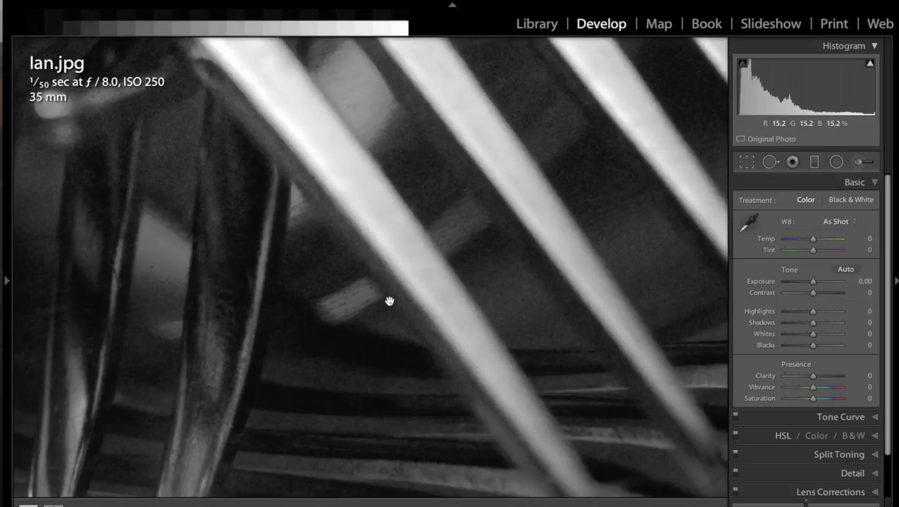
scroll(390, 302, up, 3)
scroll(390, 301, right, 3)
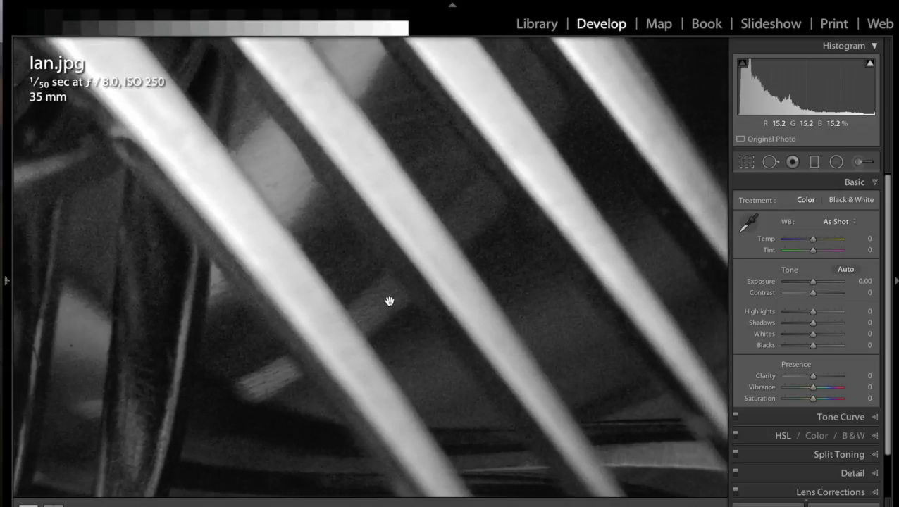
scroll(389, 302, up, 3)
scroll(389, 301, right, 2)
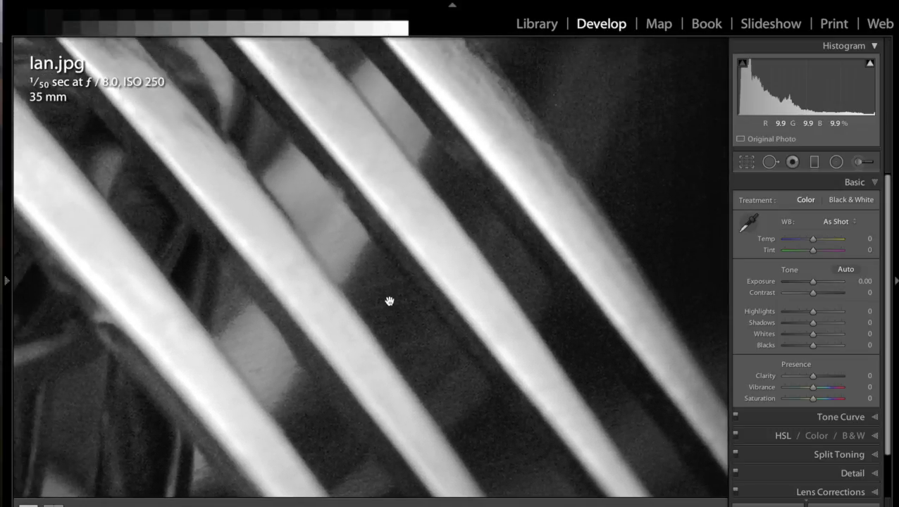
scroll(389, 302, up, 3)
scroll(389, 302, right, 2)
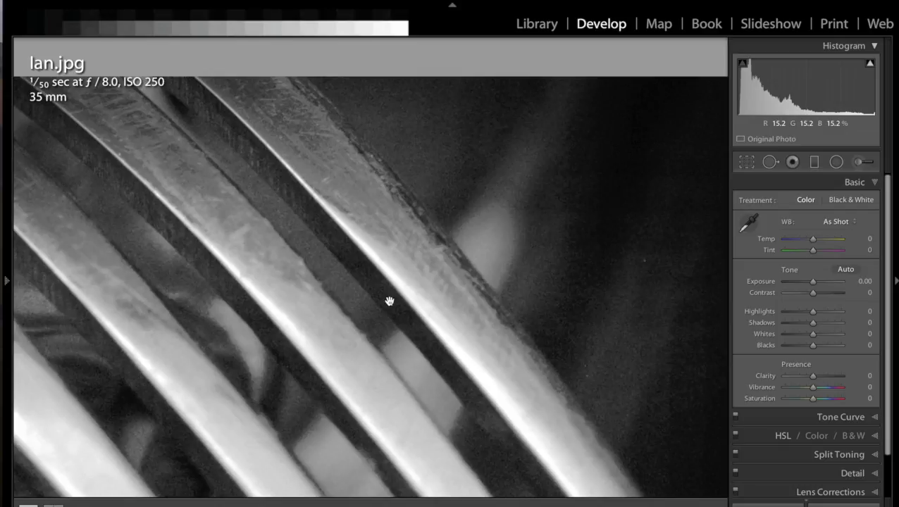
scroll(390, 301, down, 5)
scroll(390, 302, right, 3)
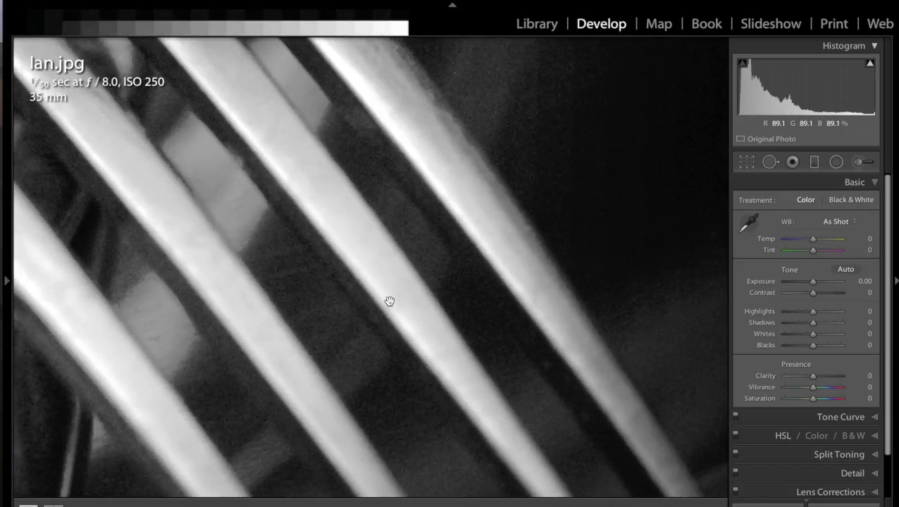
scroll(390, 301, up, 5)
scroll(390, 302, left, 5)
scroll(390, 302, down, 5)
scroll(389, 301, right, 4)
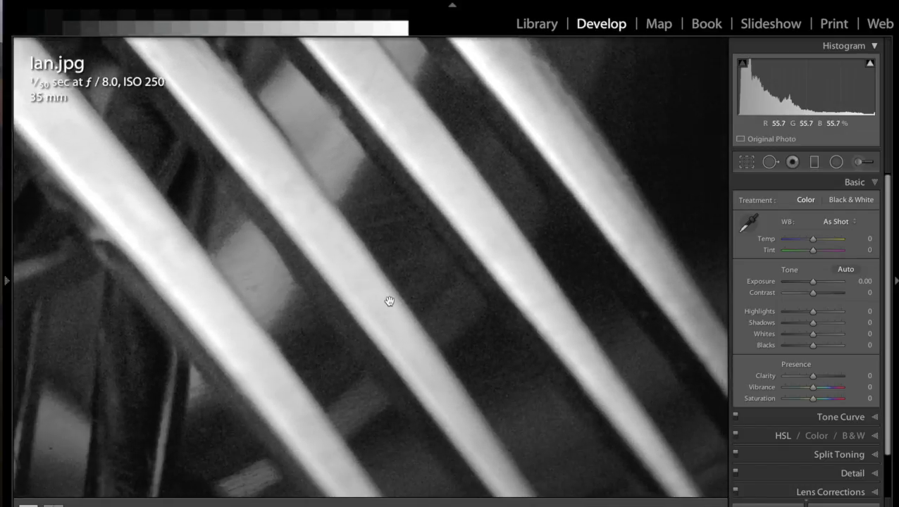
scroll(389, 302, down, 1)
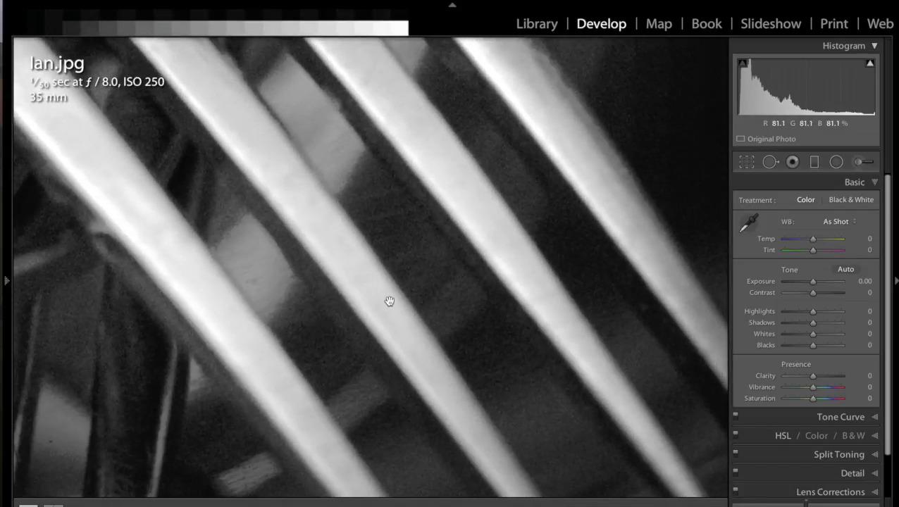
click(574, 169)
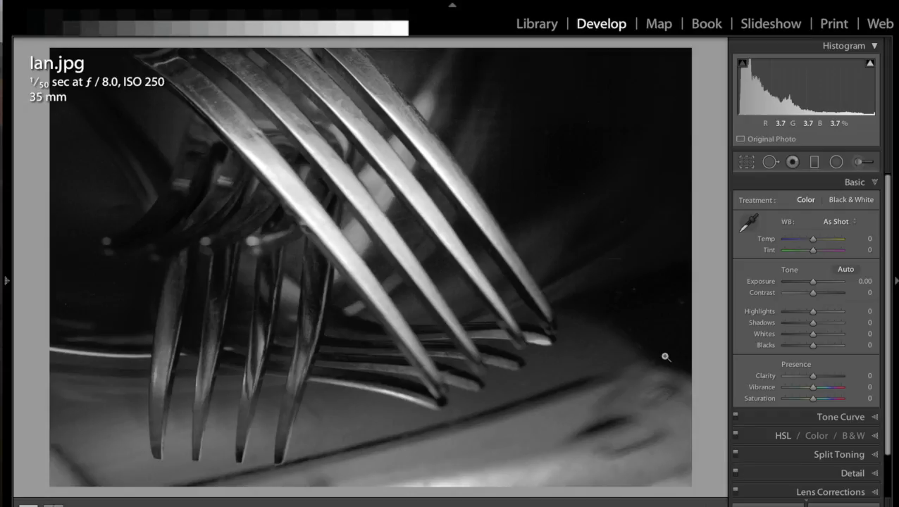
- Advance past the second fork photo to the lake photo, examine its far shore and sky up close, and return to the full view
key(Right)
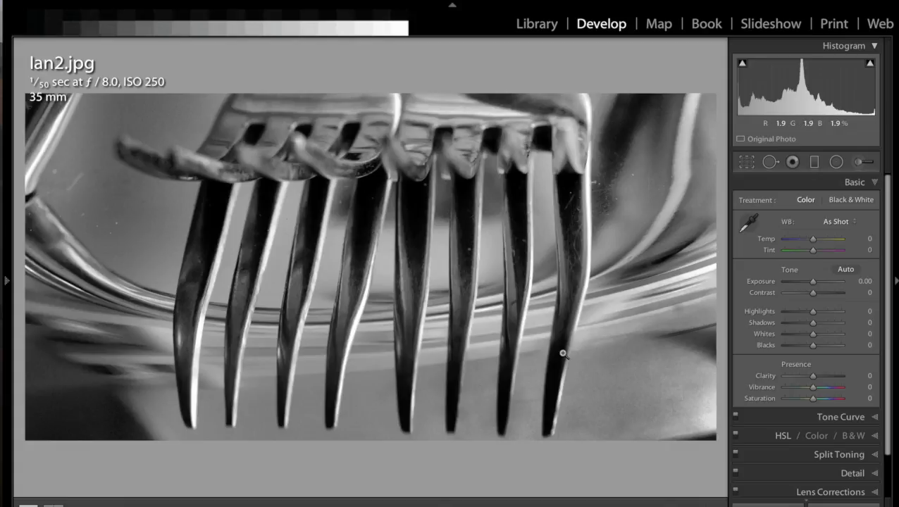
key(Right)
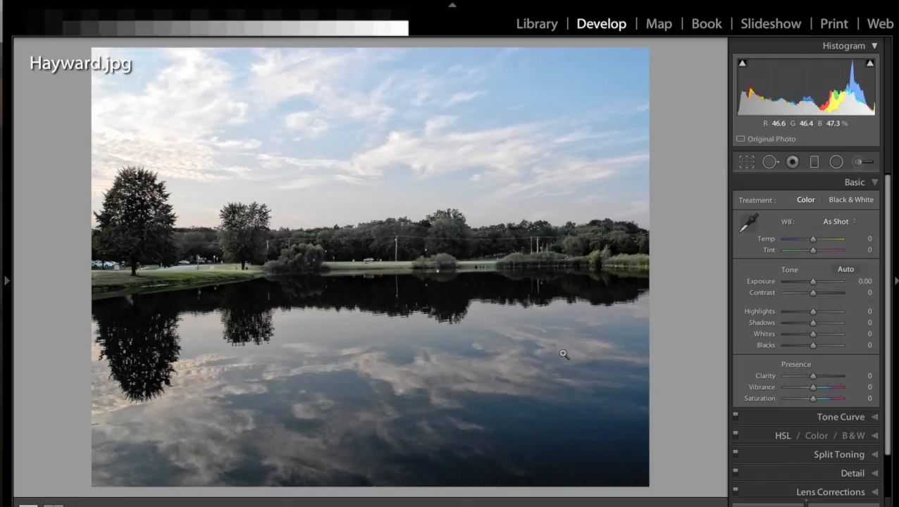
click(372, 256)
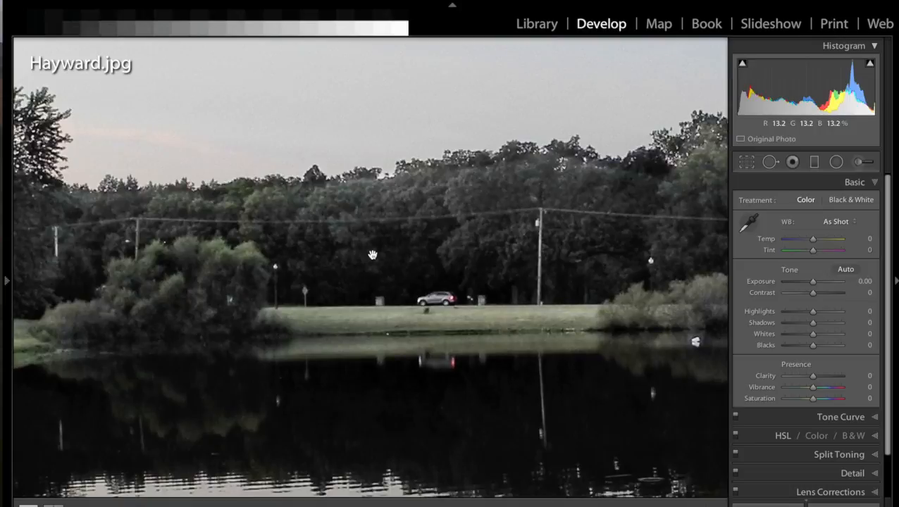
scroll(373, 255, up, 6)
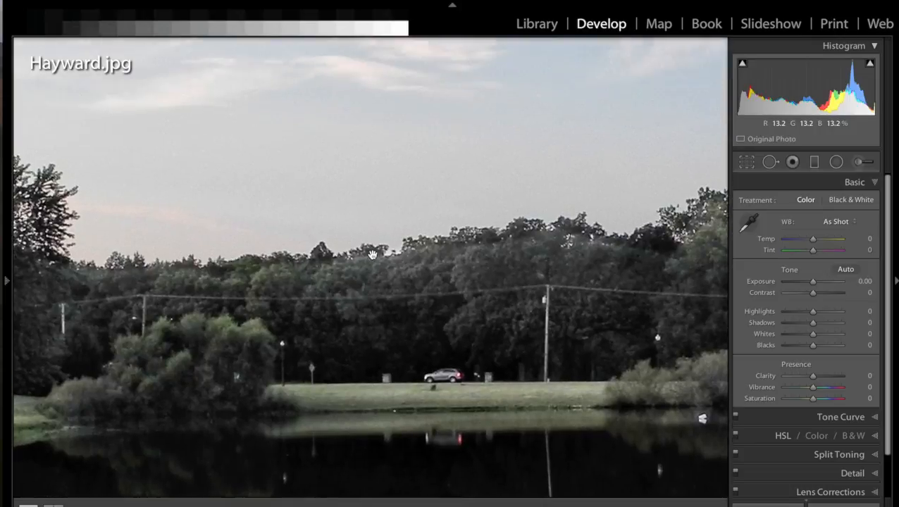
scroll(373, 256, up, 3)
scroll(373, 255, up, 3)
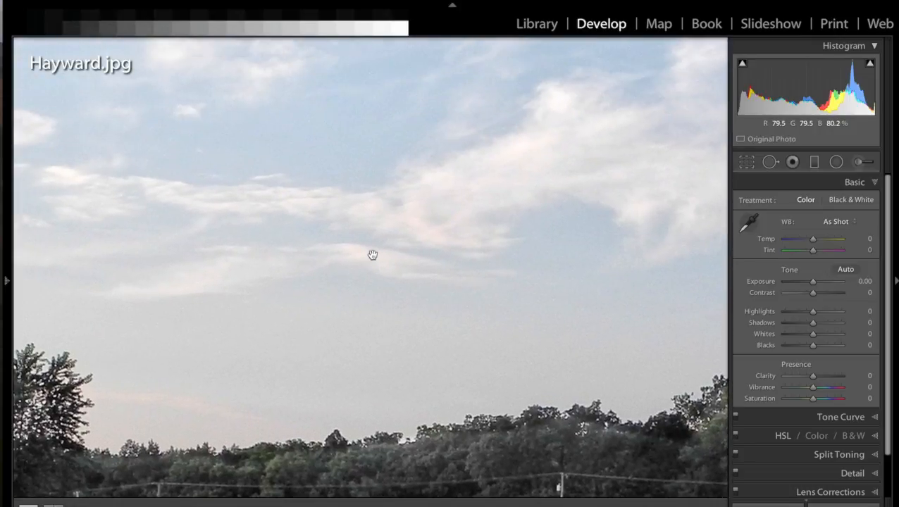
scroll(373, 255, up, 2)
scroll(372, 255, up, 5)
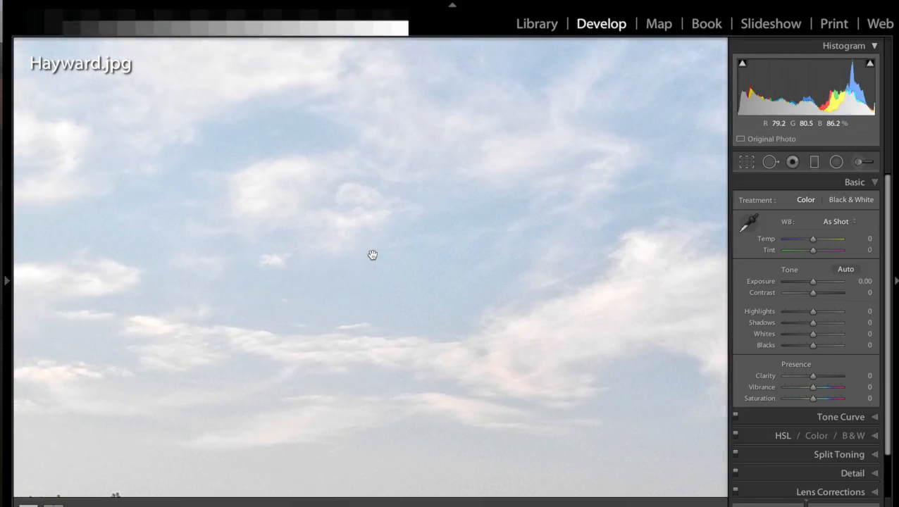
scroll(373, 255, up, 4)
scroll(373, 255, up, 3)
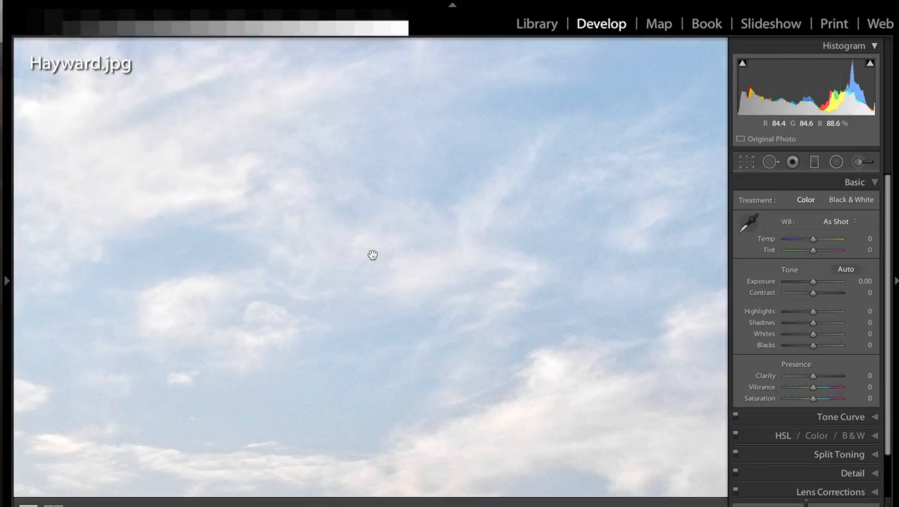
scroll(373, 255, up, 3)
scroll(372, 255, up, 3)
scroll(373, 256, up, 2)
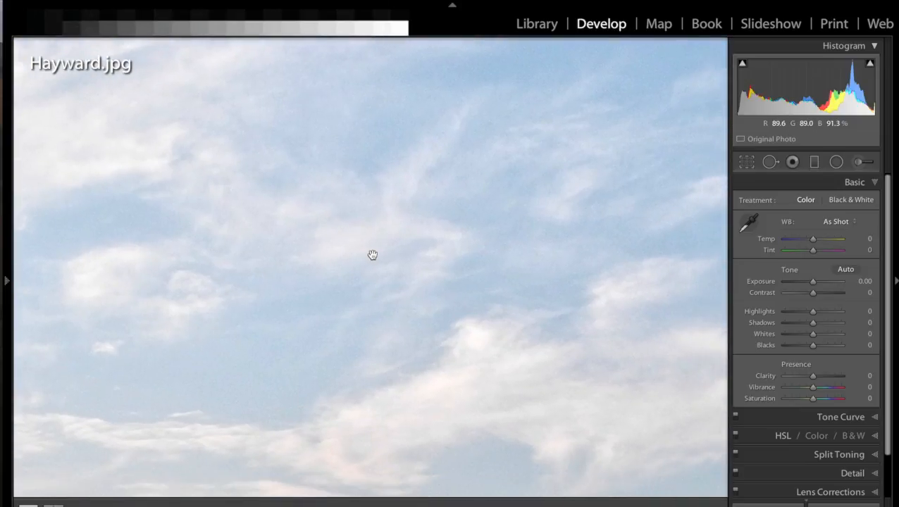
scroll(373, 255, down, 3)
scroll(372, 255, down, 5)
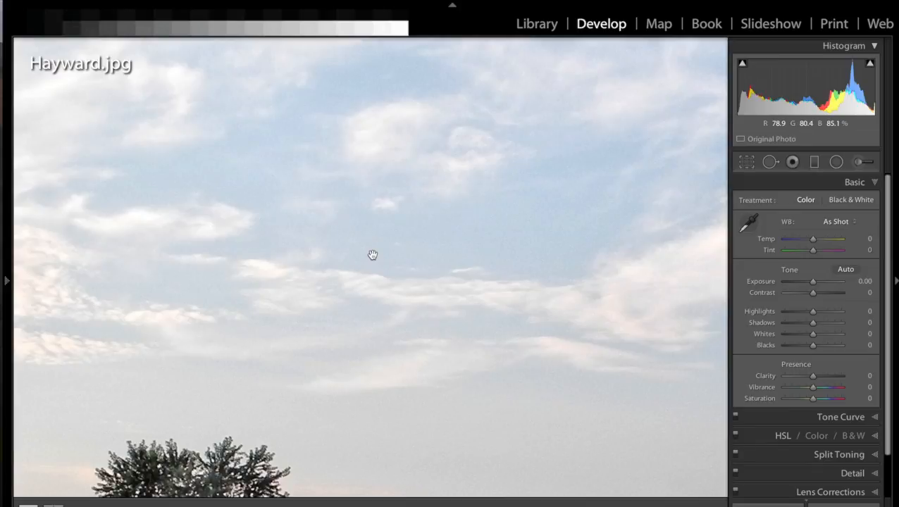
click(442, 257)
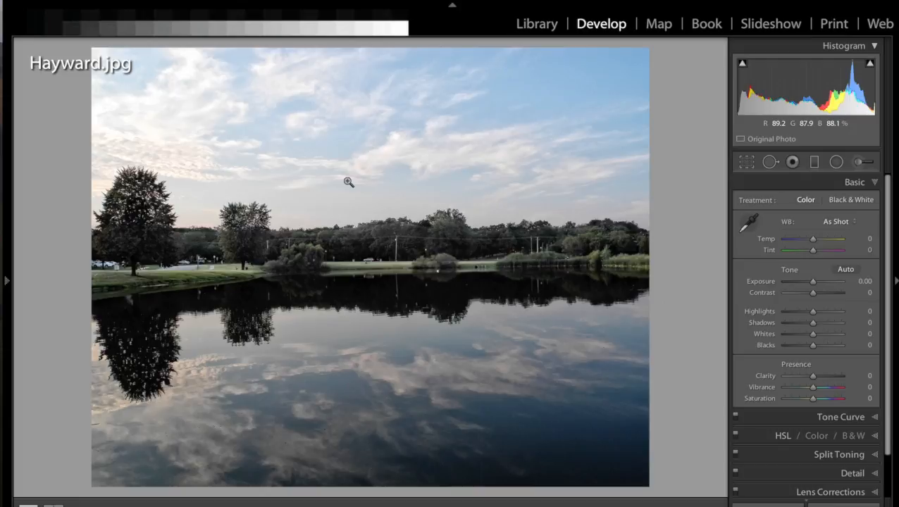
- Mark the lake's shoreline with a straight red line across the full photo width, and remove the line
key(alt)
key(alt+d)
key(r)
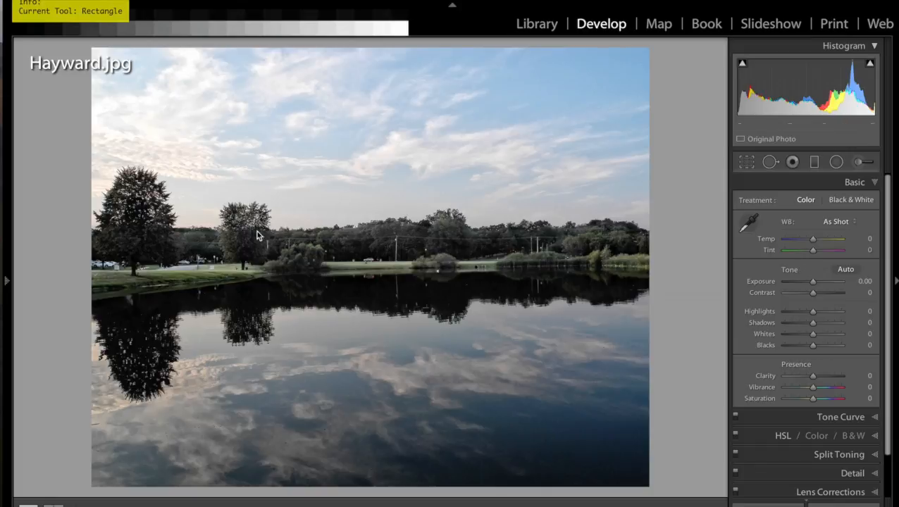
key(l)
mouse_move(93, 273)
mouse_down()
mouse_move(402, 263)
mouse_move(498, 287)
mouse_move(648, 269)
mouse_up()
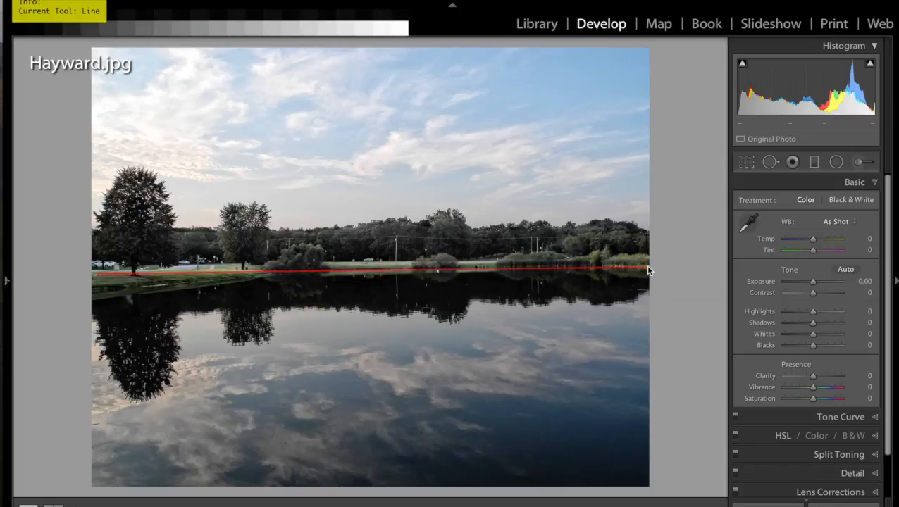
key(f)
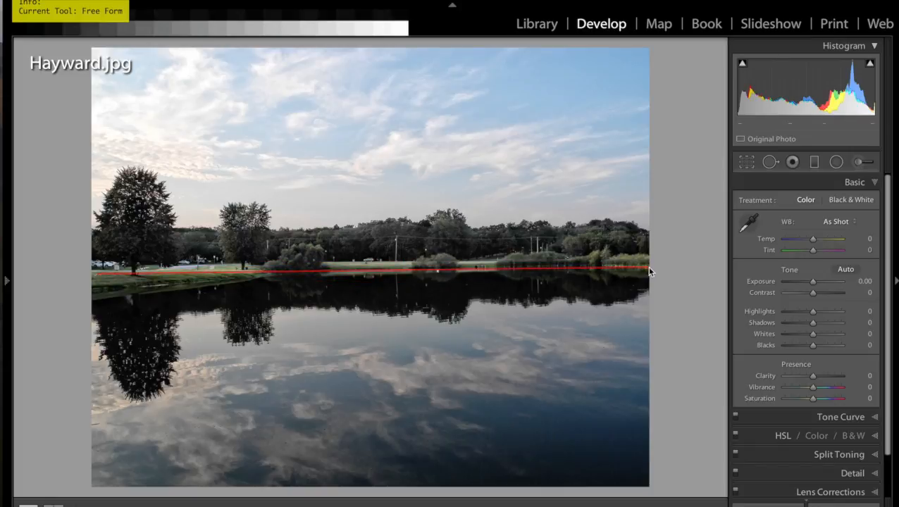
key(super+z)
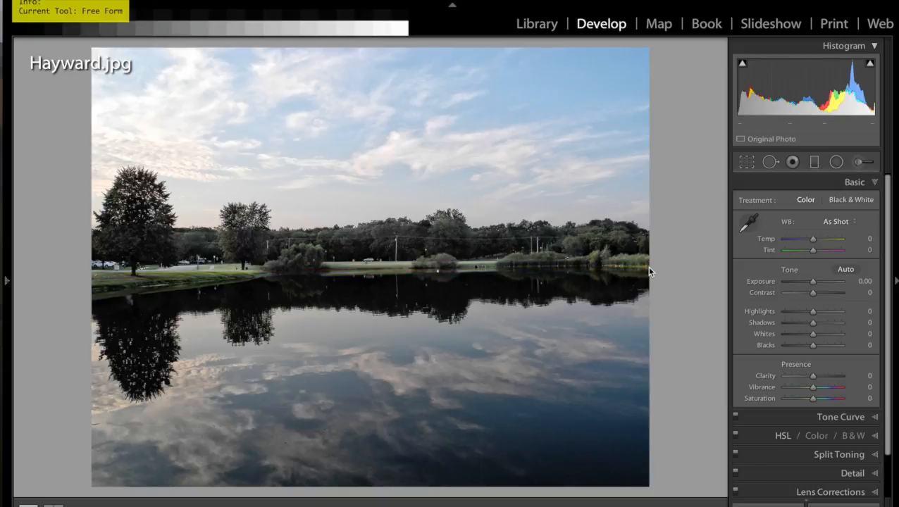
key(alt+d)
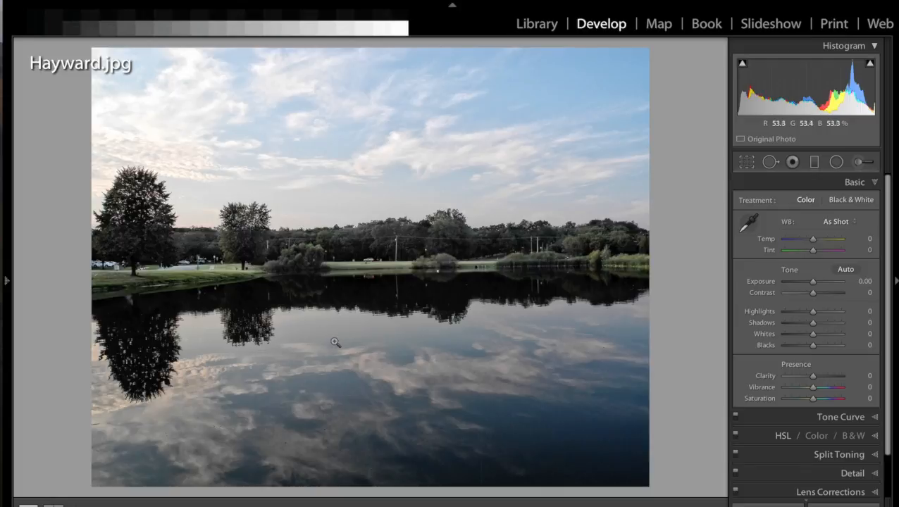
- Circle the middle of the lake's far shore, between the two bushes, with a red oval, and clear the marking
key(alt)
key(ctrl+alt+d)
key(alt)
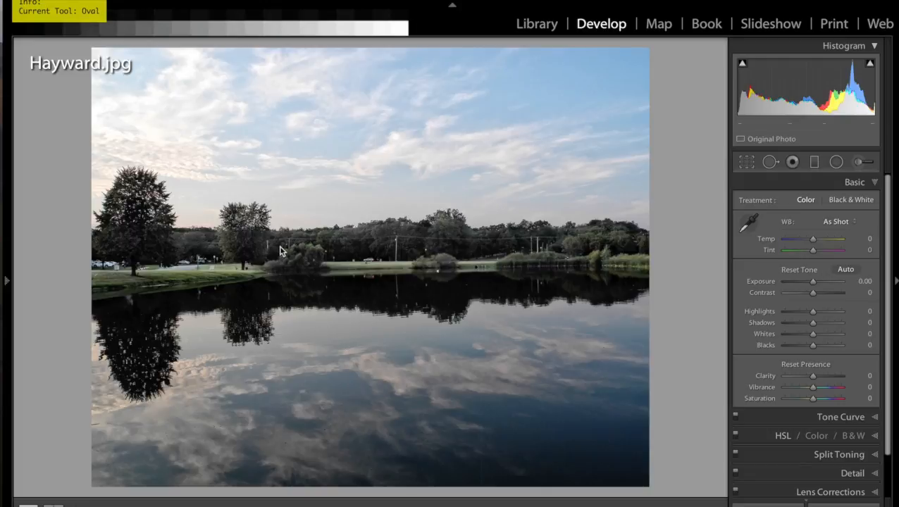
drag(280, 248, 452, 288)
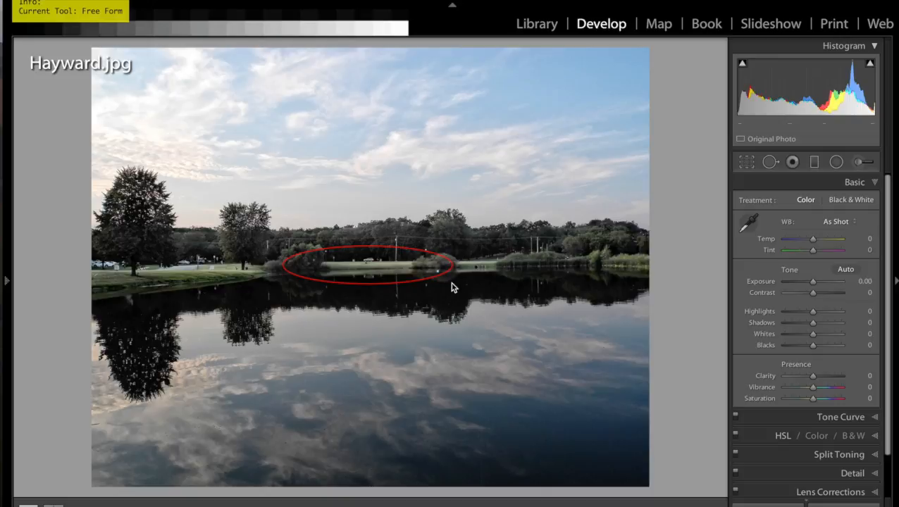
key(alt)
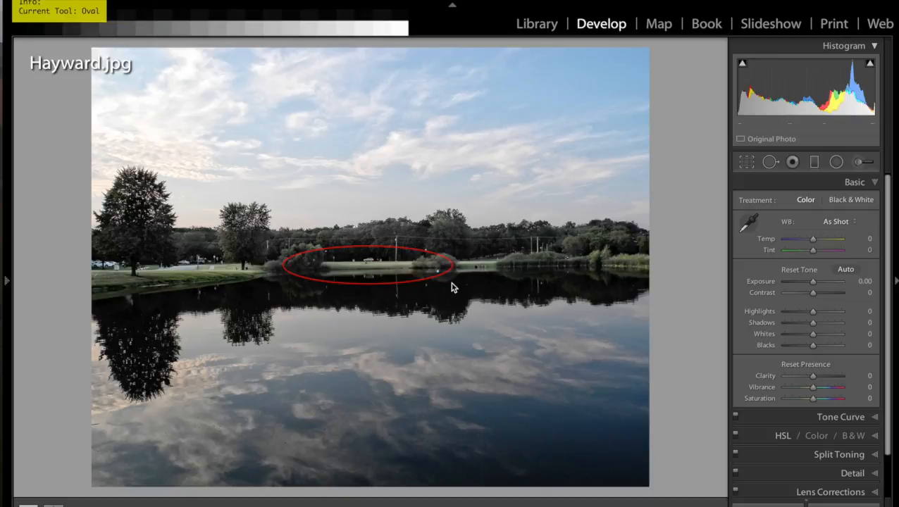
key(Escape)
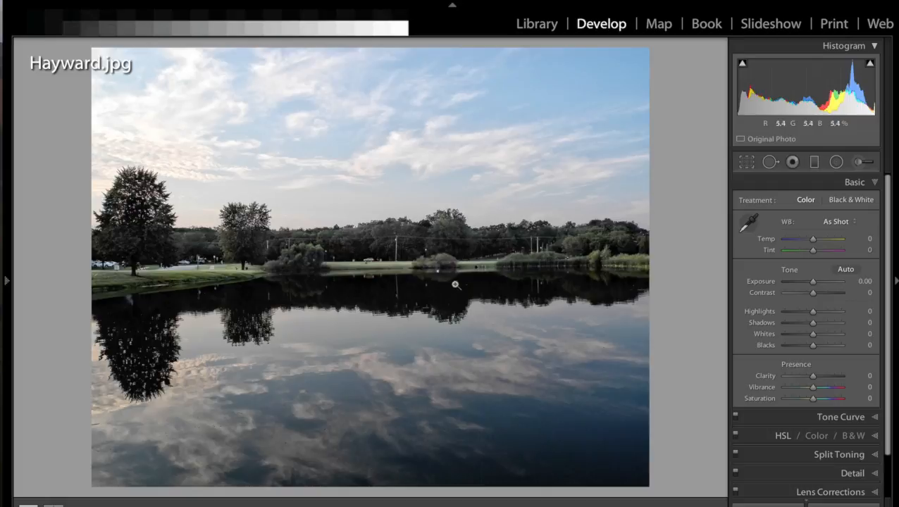
- Crop the lake photo to the water, cutting off the sky, the shoreline and the large tree's reflection, and apply the crop
click(746, 162)
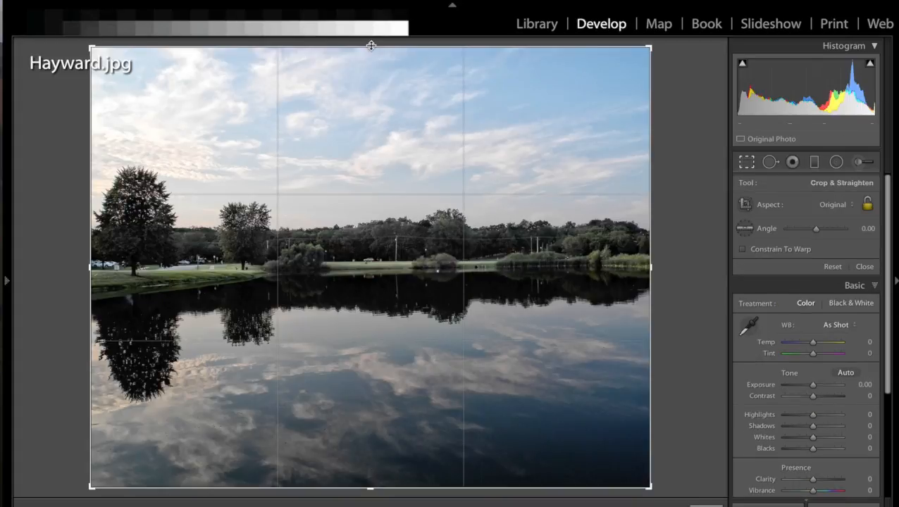
drag(370, 45, 371, 103)
drag(371, 104, 372, 101)
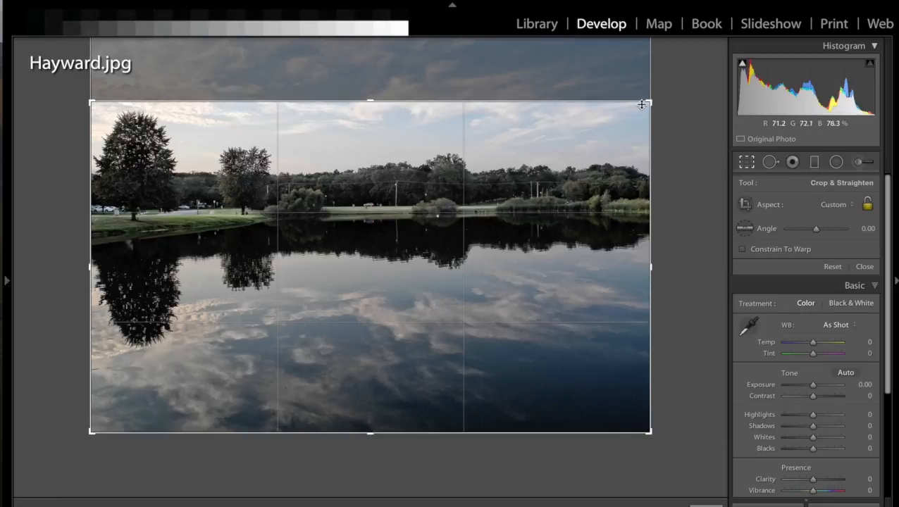
drag(650, 101, 618, 168)
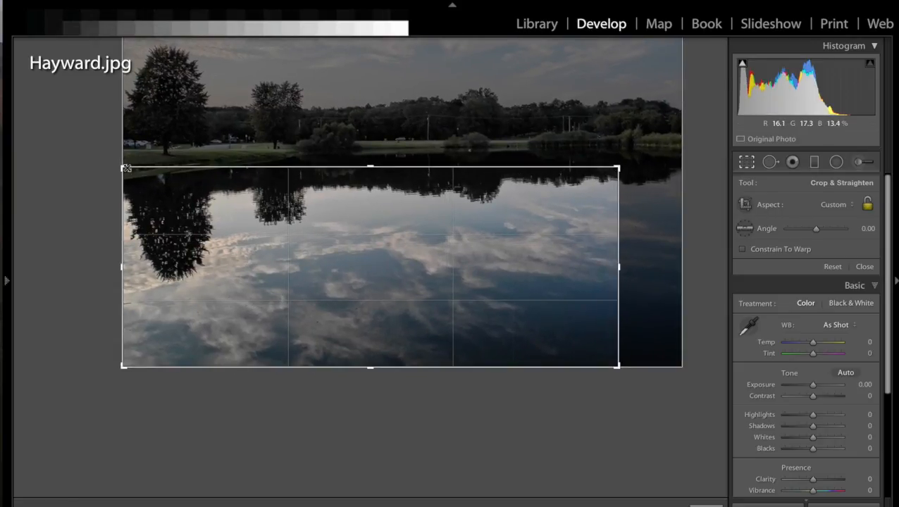
drag(127, 168, 178, 167)
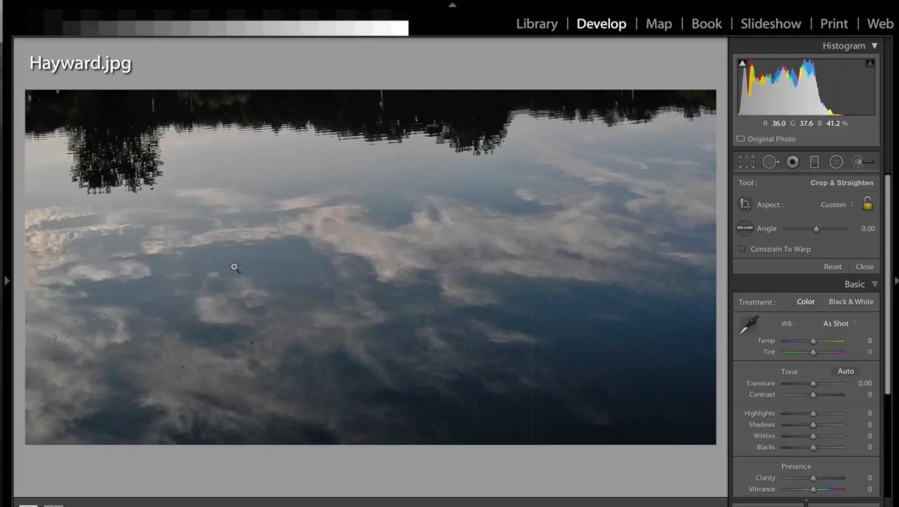
key(Return)
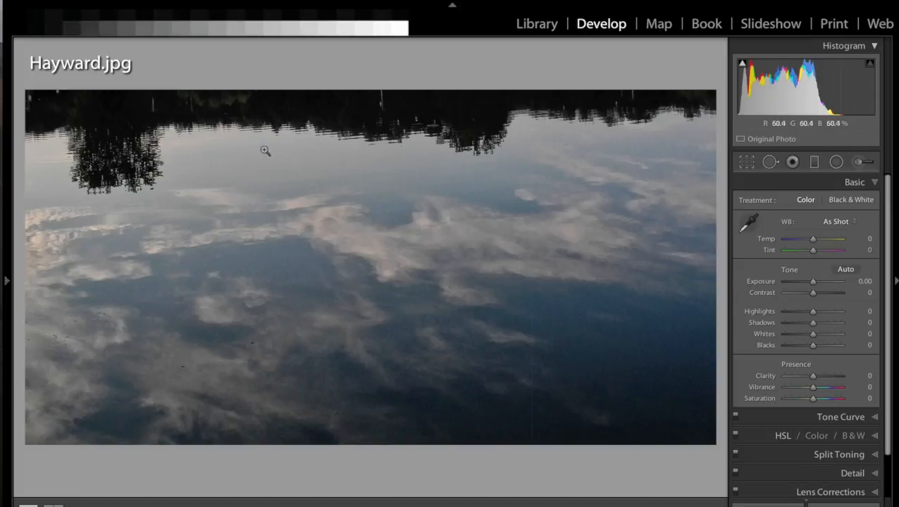
- Try a tighter crop showing only the cloud reflections, and restore the lake photo to its imported state from the history
click(751, 164)
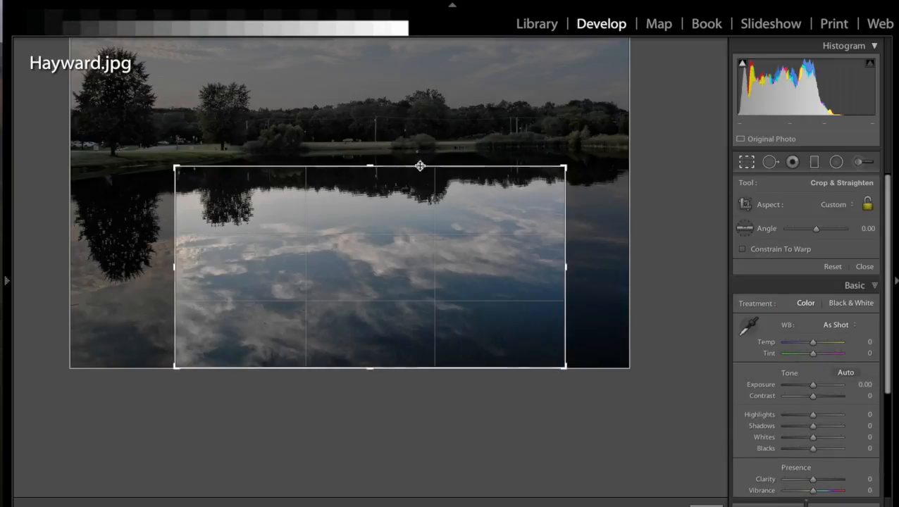
drag(177, 167, 215, 186)
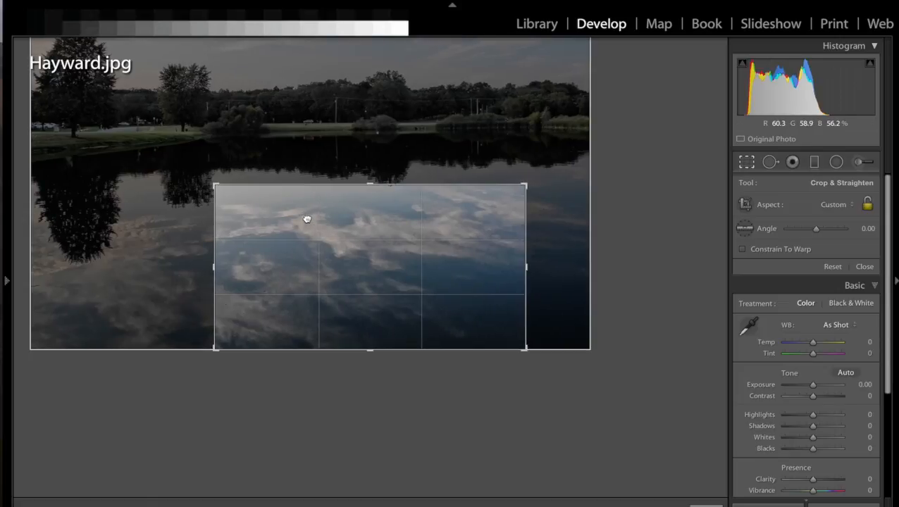
key(Return)
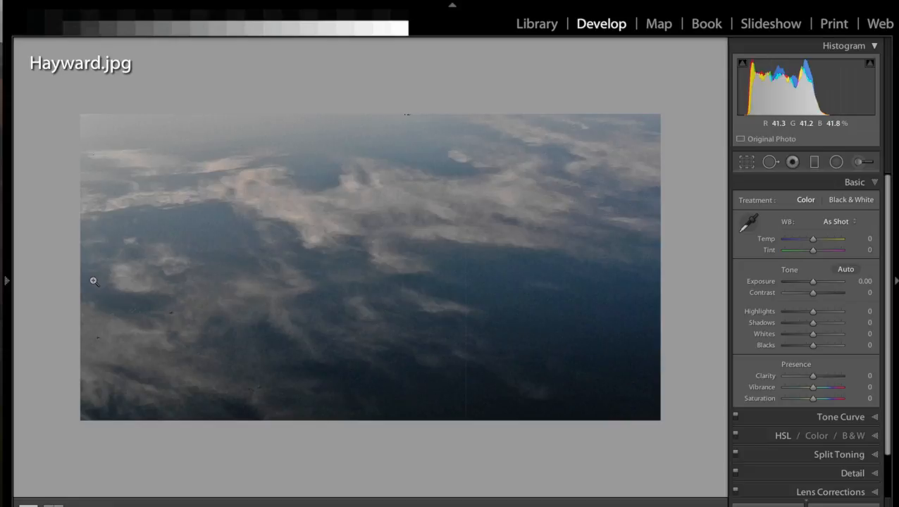
mouse_move(7, 283)
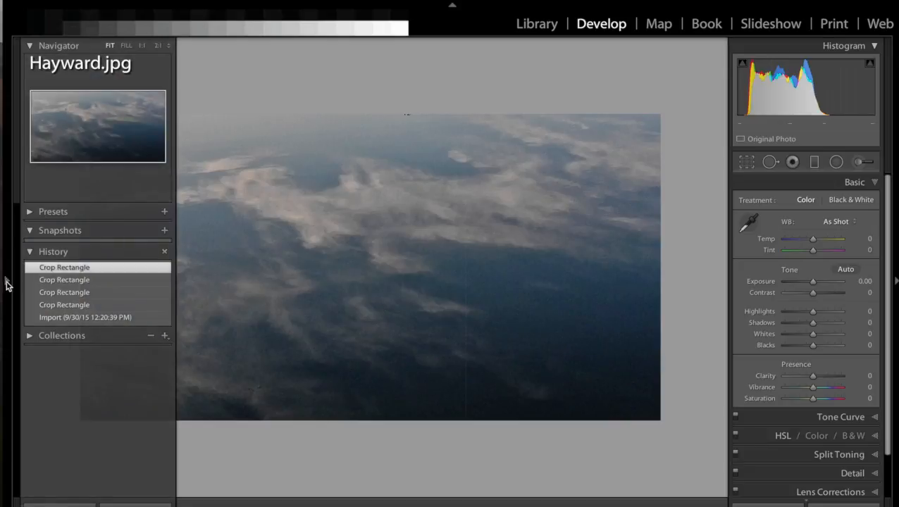
click(55, 317)
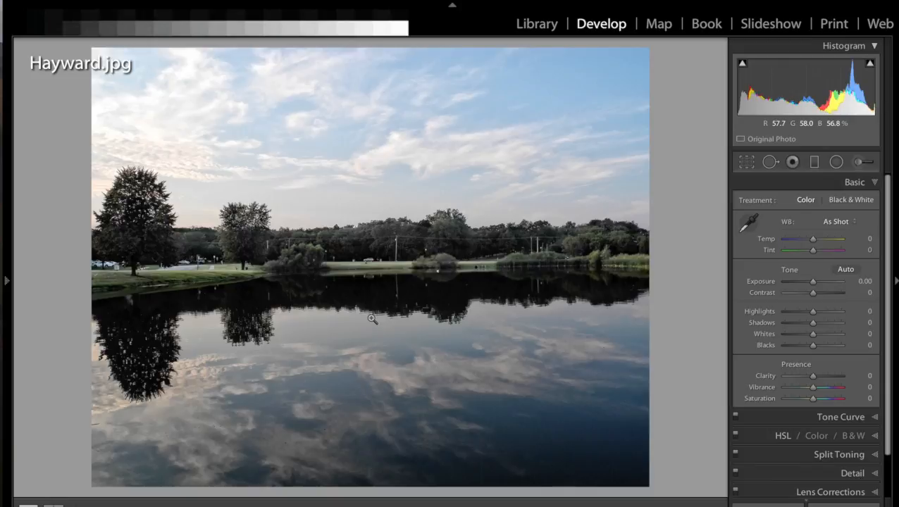
- Try cropping part of the sky off the lake photo, extend the crop back to the full frame, and close the crop tool
click(747, 163)
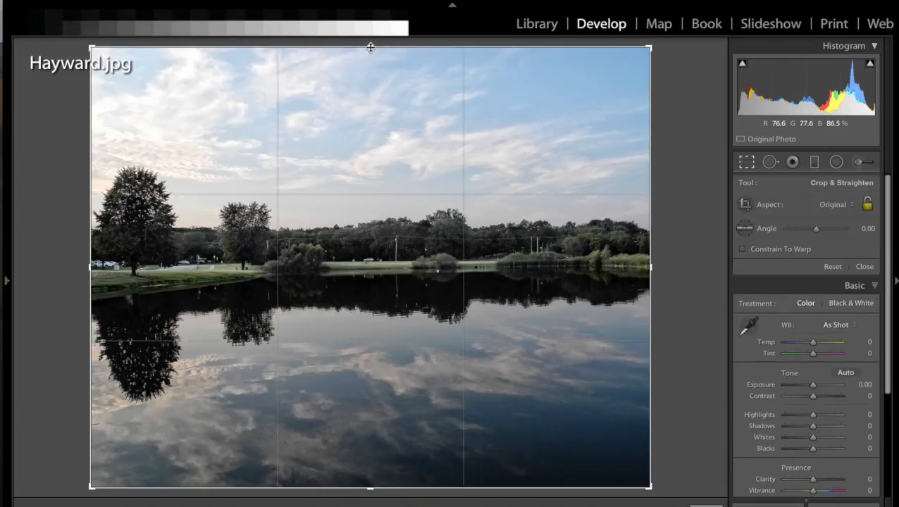
drag(370, 56, 370, 101)
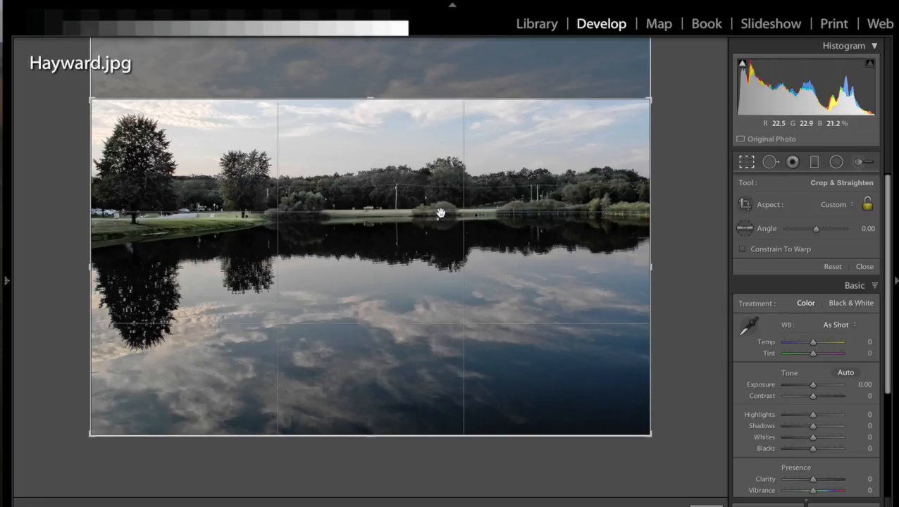
drag(369, 99, 368, 42)
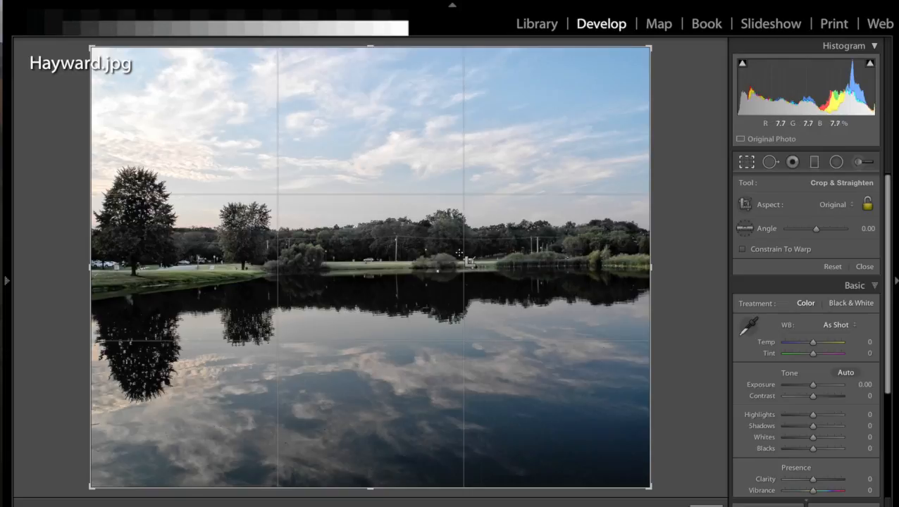
mouse_move(372, 490)
mouse_down()
mouse_move(367, 406)
mouse_move(373, 491)
mouse_up()
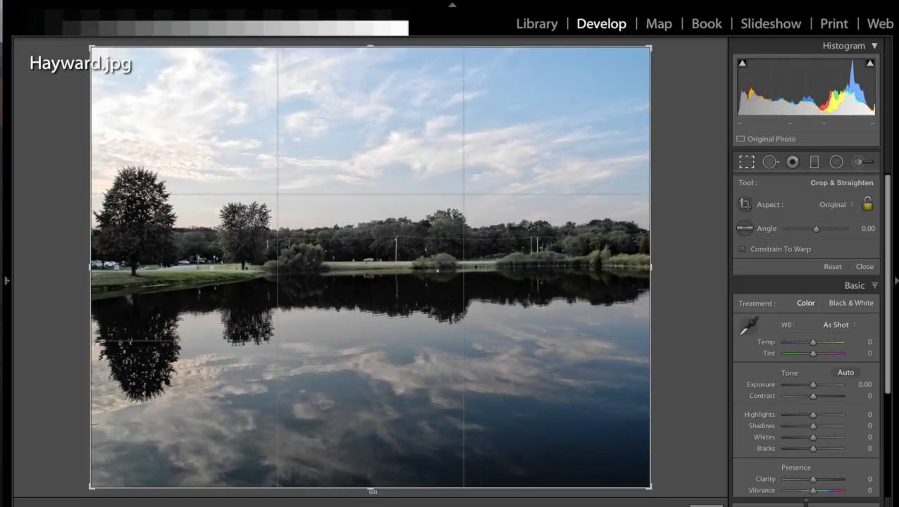
click(746, 162)
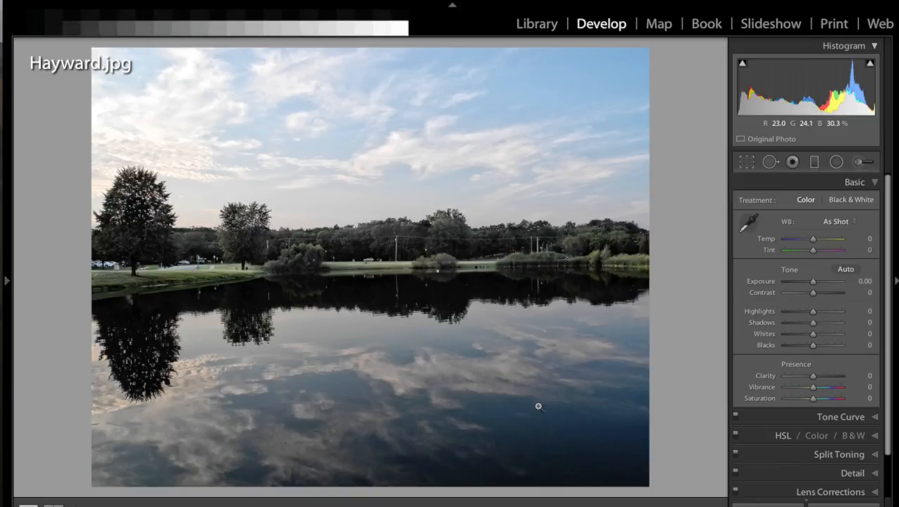
mouse_move(211, 505)
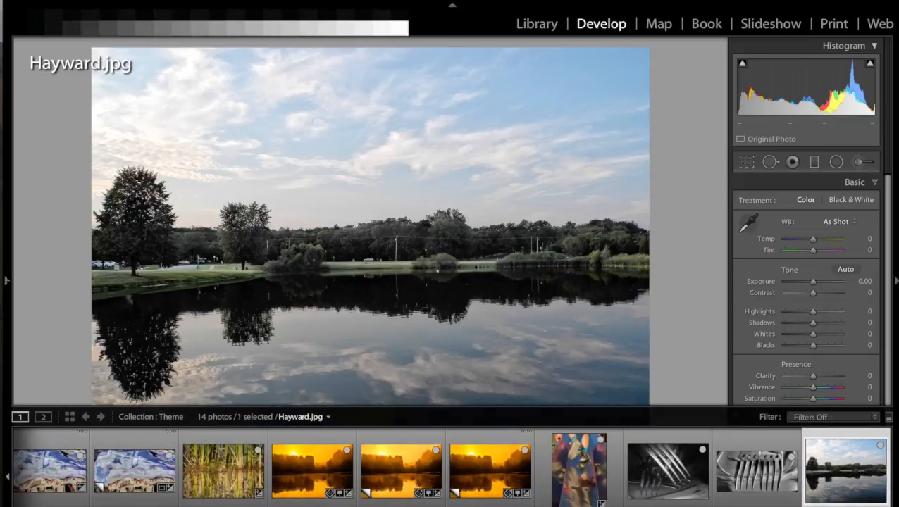